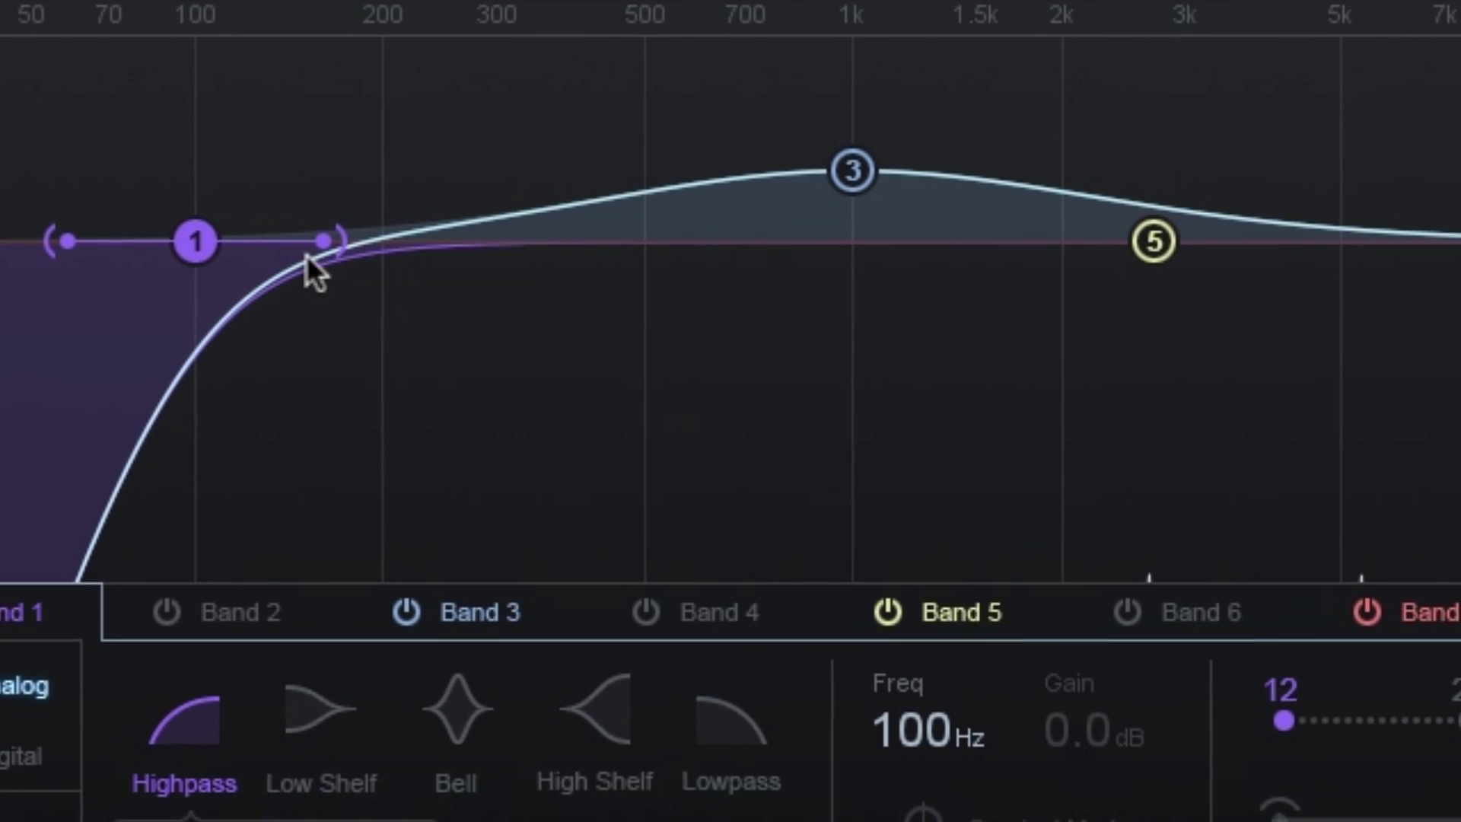
# Step: Set the band 1 highpass slope to 48, wavetable position to 67, reshape the LFO, then switch views
pyautogui.moveTo(326, 242); pyautogui.dragTo(186, 244)
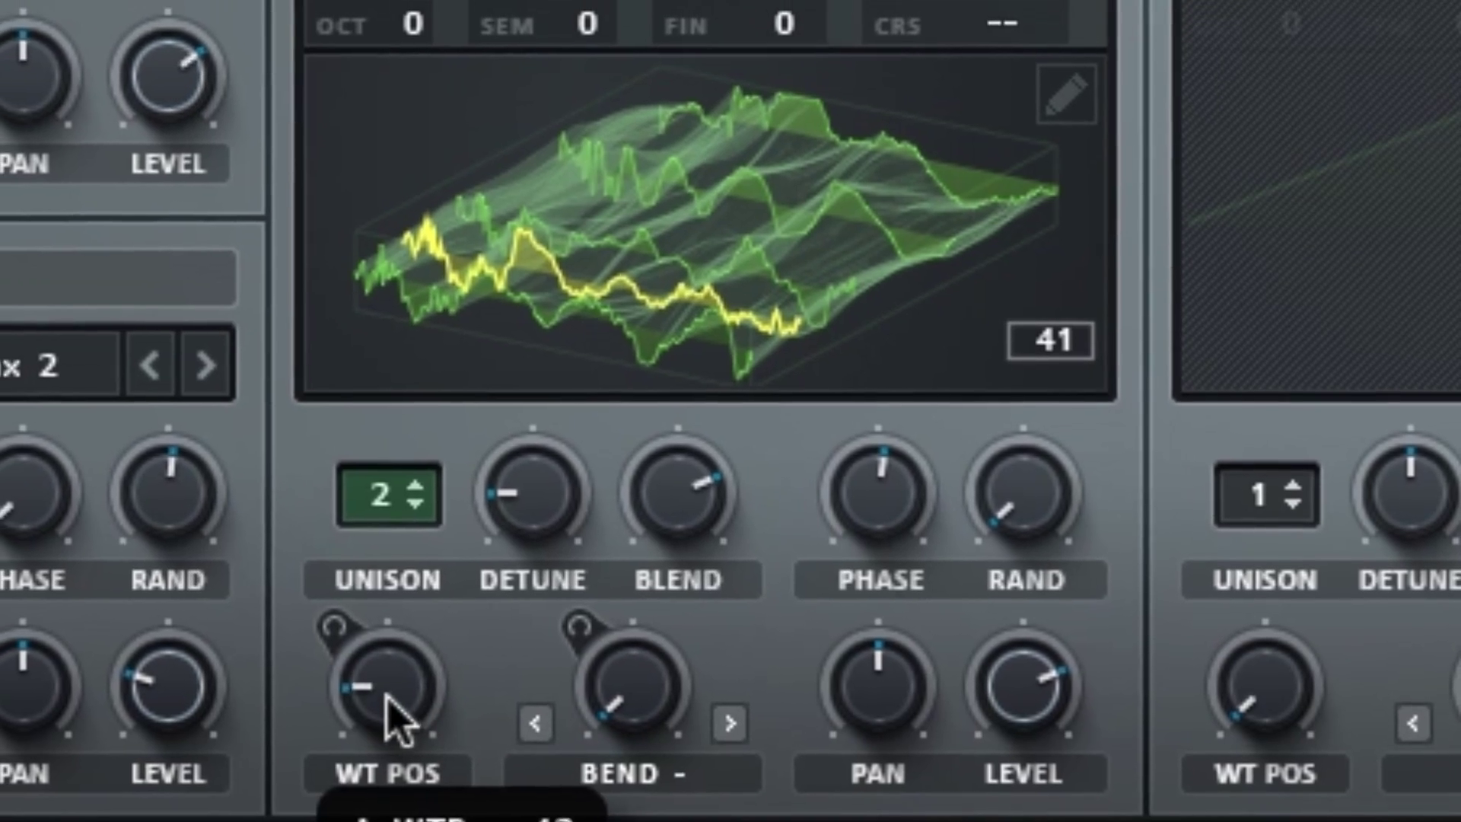
pyautogui.moveTo(386, 697); pyautogui.dragTo(659, 820)
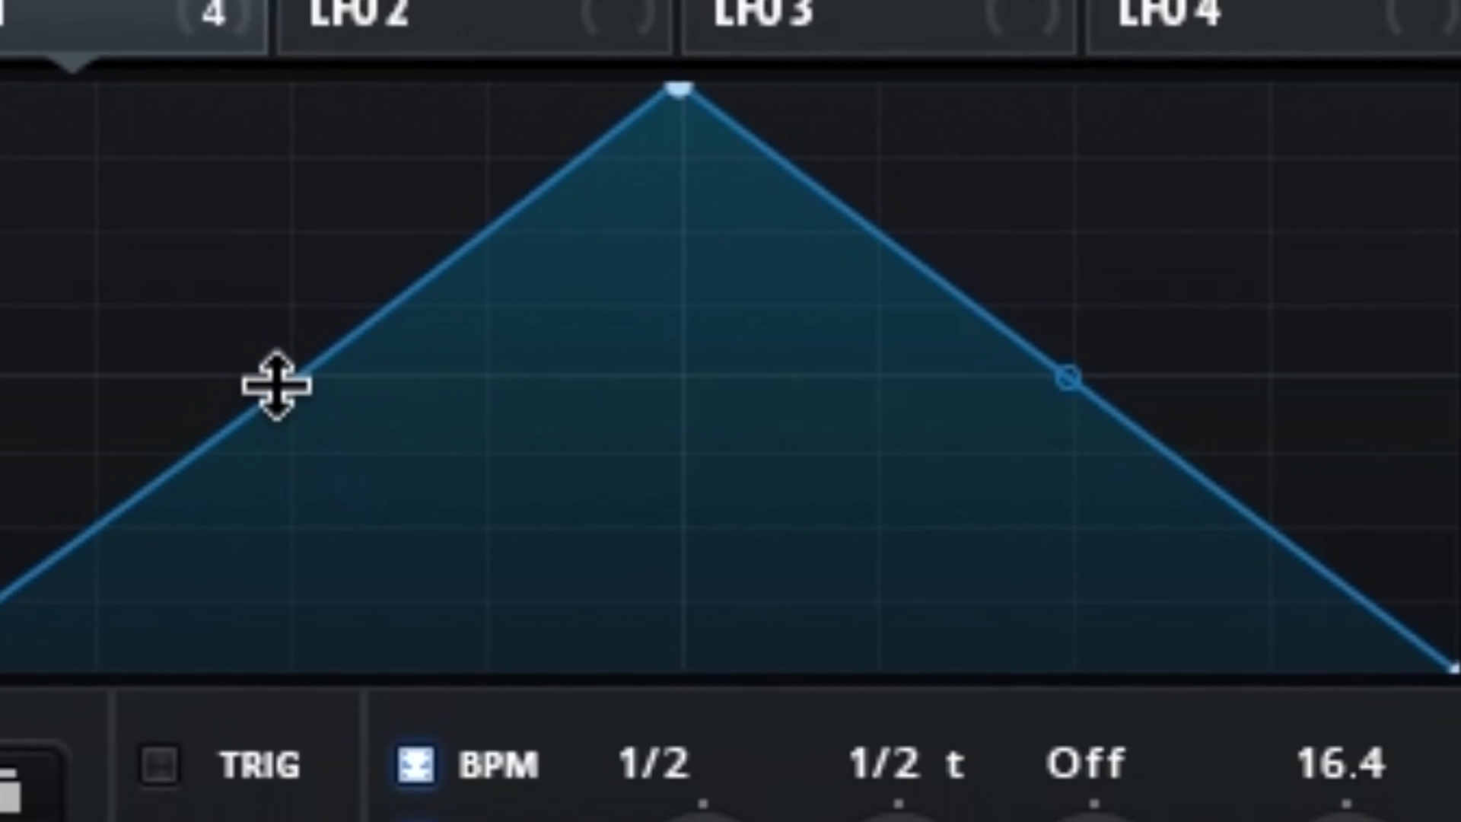
pyautogui.moveTo(277, 385); pyautogui.dragTo(300, 326)
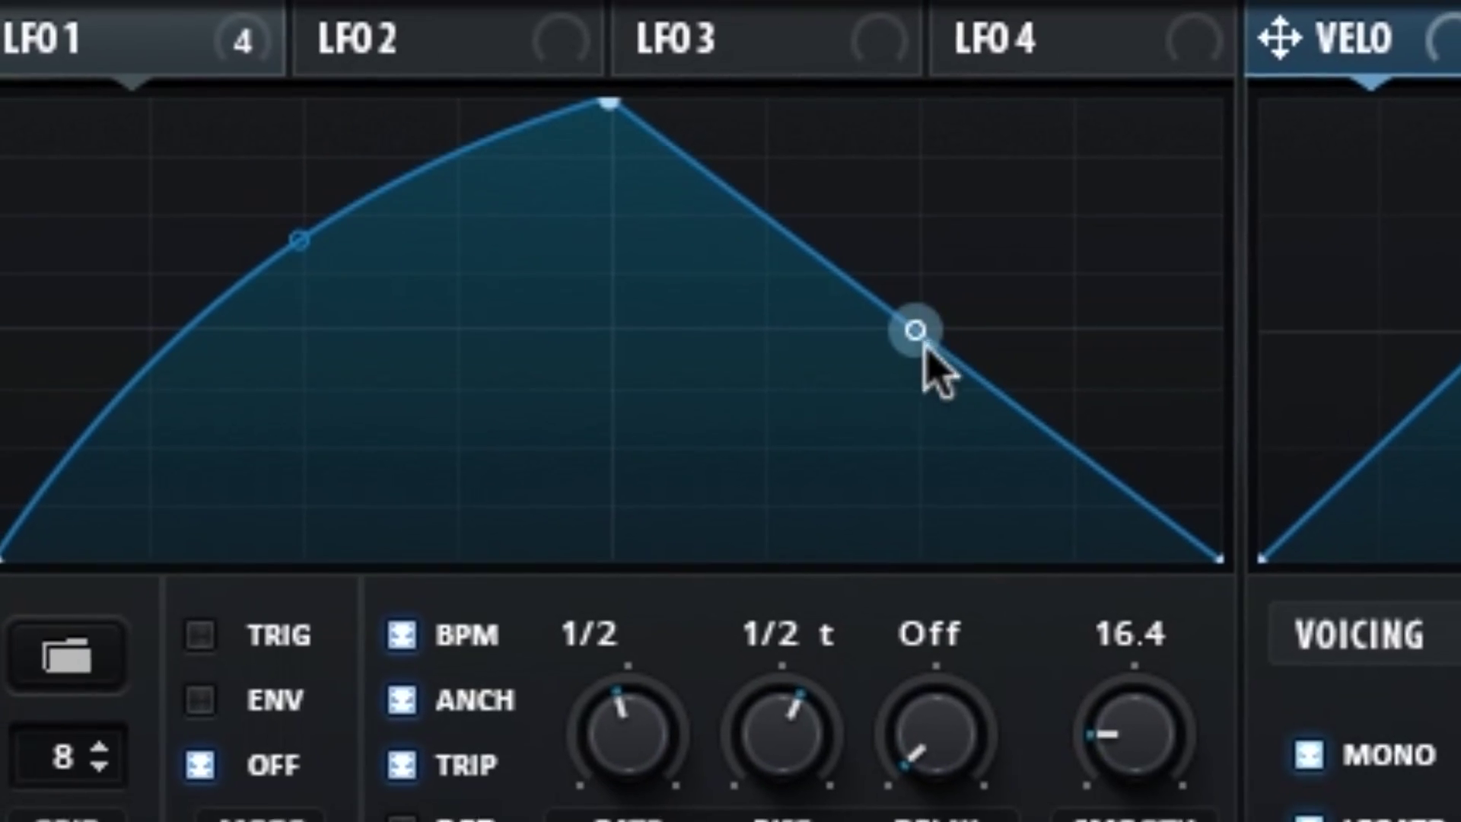
pyautogui.moveTo(941, 340); pyautogui.dragTo(932, 301)
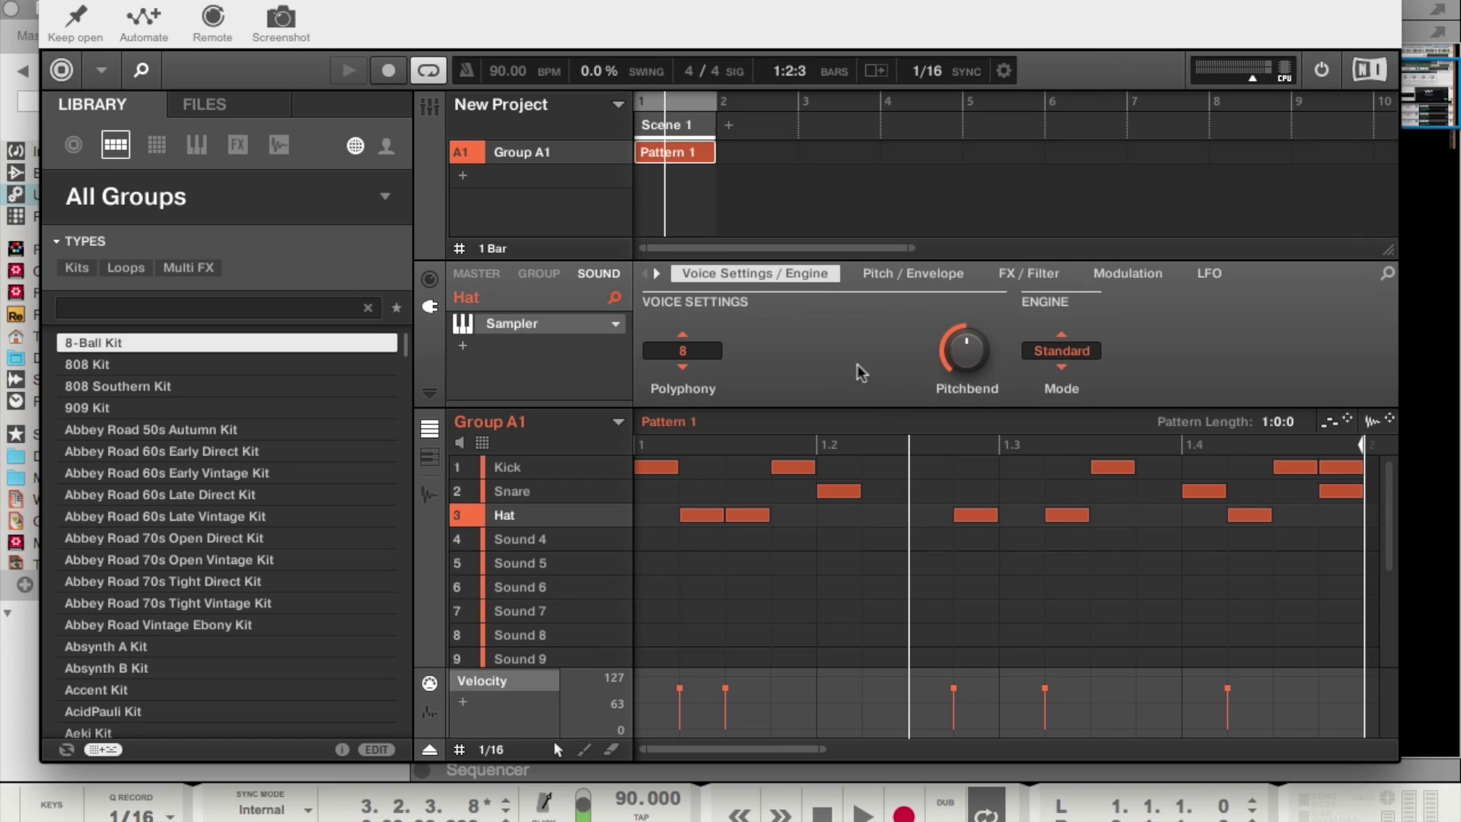
pyautogui.click(430, 106)
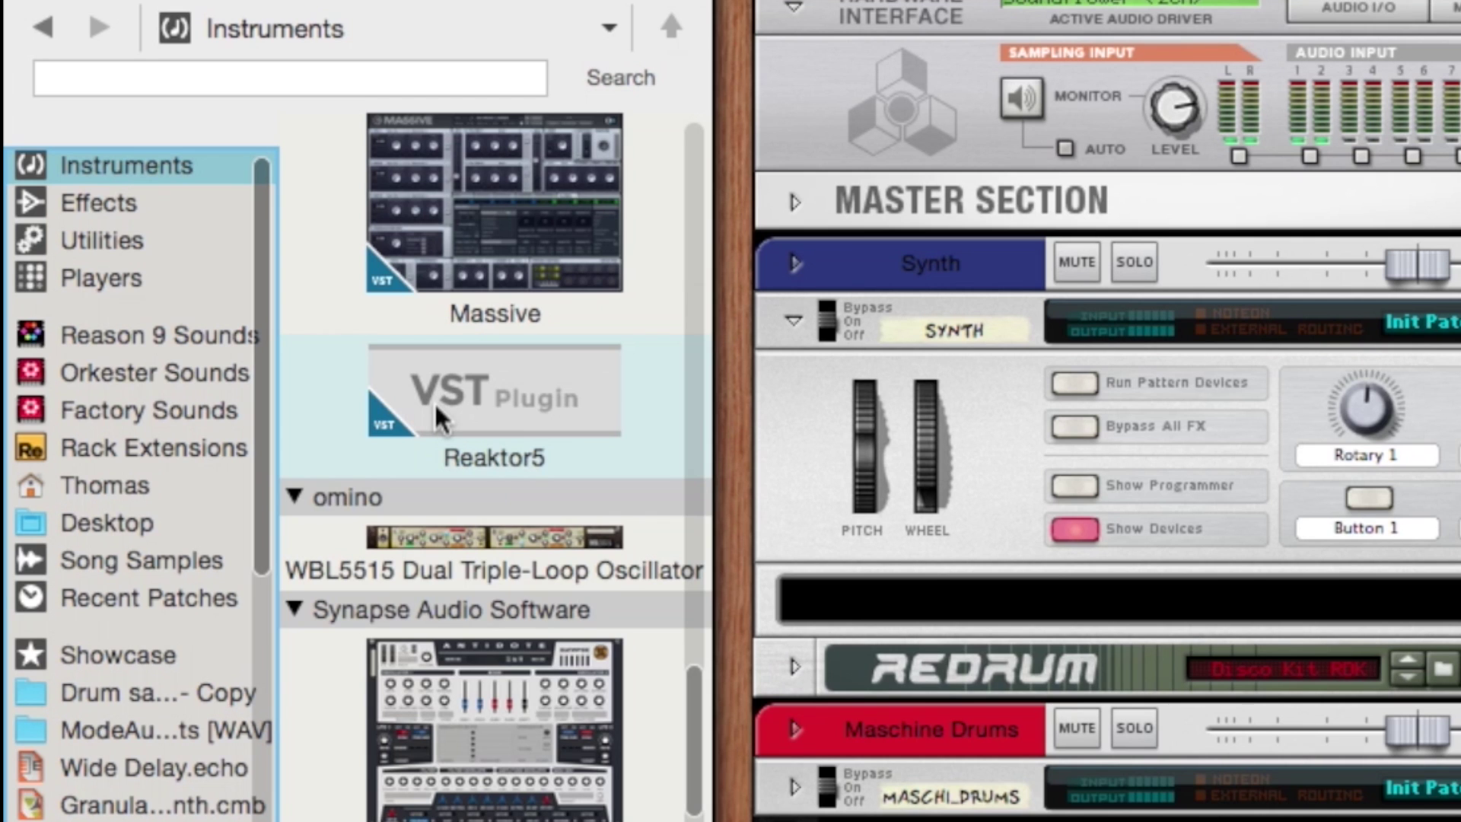
# Step: Drag Massive from the Instruments browser into the Synth combinator
pyautogui.click(476, 242)
pyautogui.moveTo(451, 218); pyautogui.dragTo(941, 619)
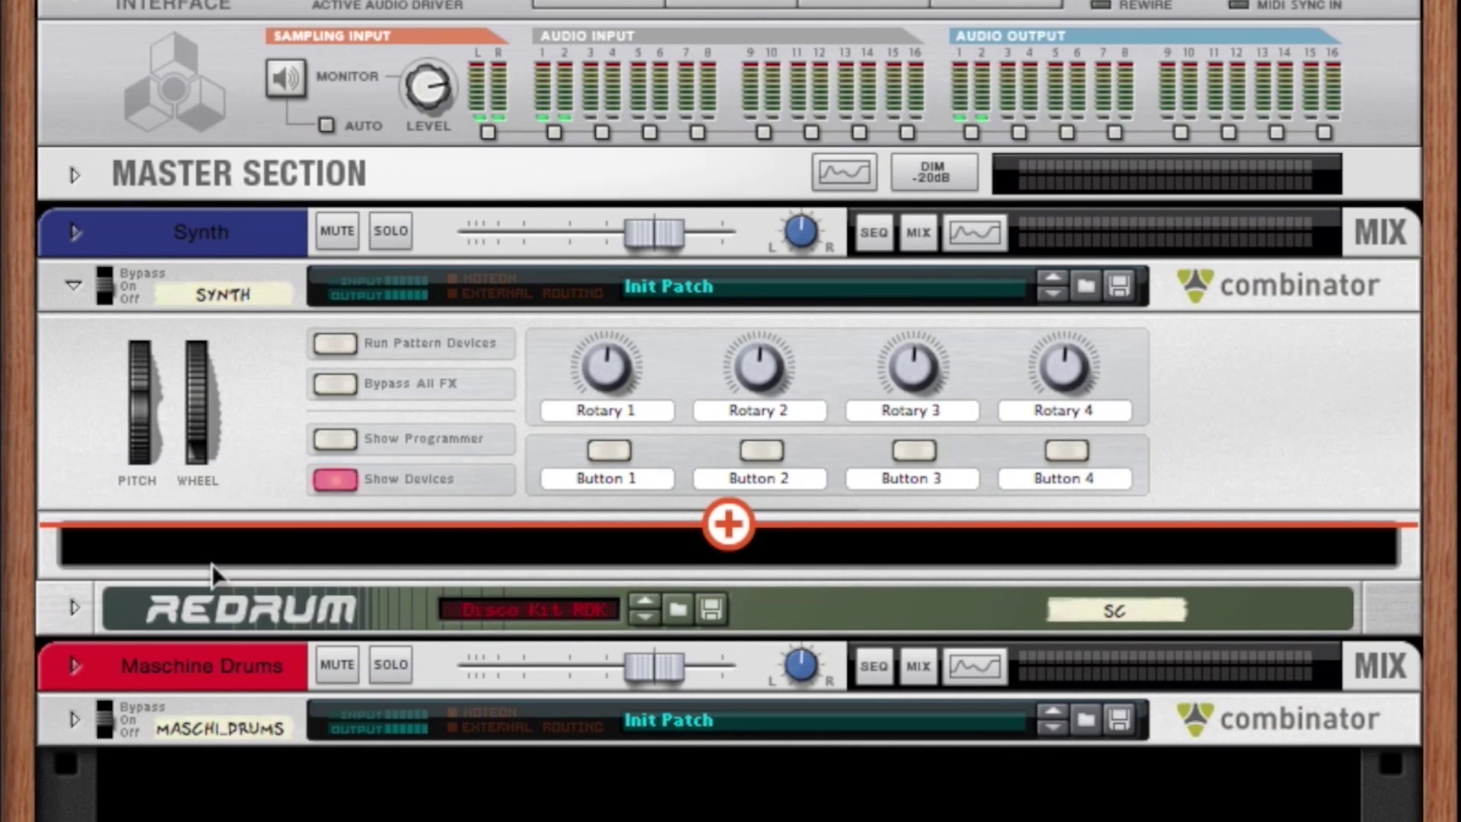
pyautogui.moveTo(211, 564); pyautogui.dragTo(211, 564)
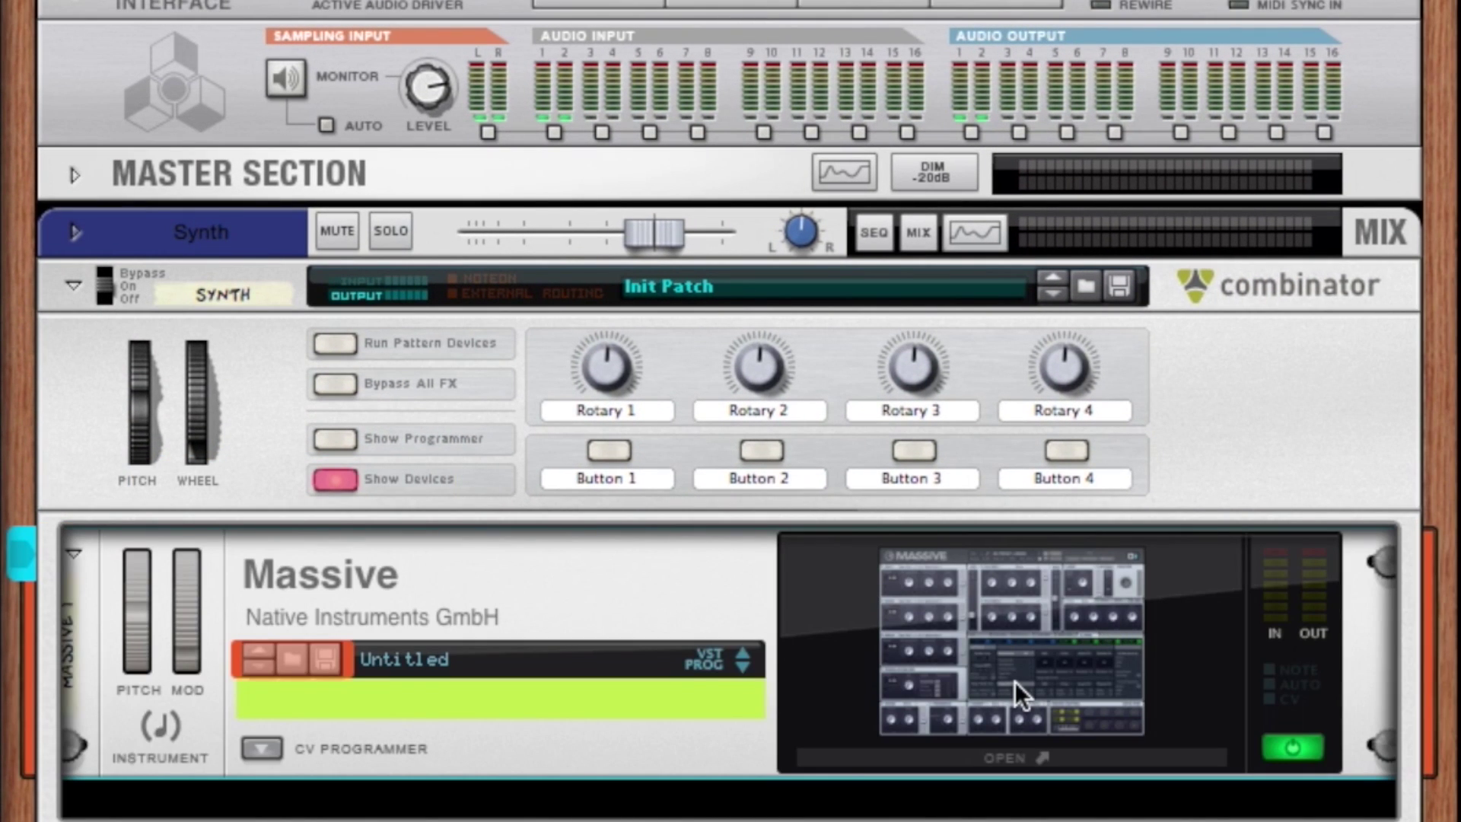
# Step: Open Massive, search its sound browser for 'fly' and load the Flying Apes preset
pyautogui.click(1027, 760)
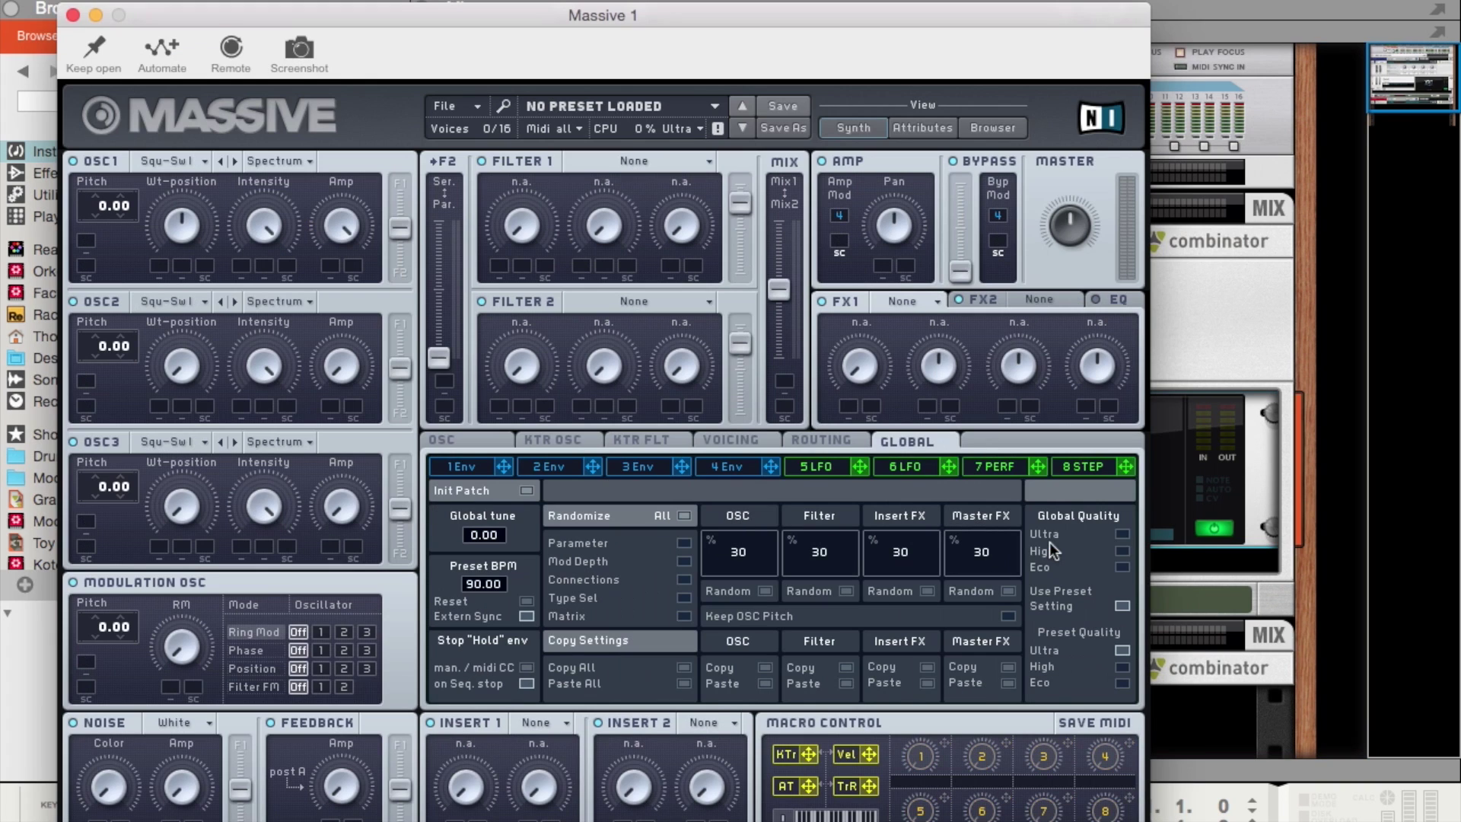
pyautogui.moveTo(683, 14); pyautogui.dragTo(779, 0)
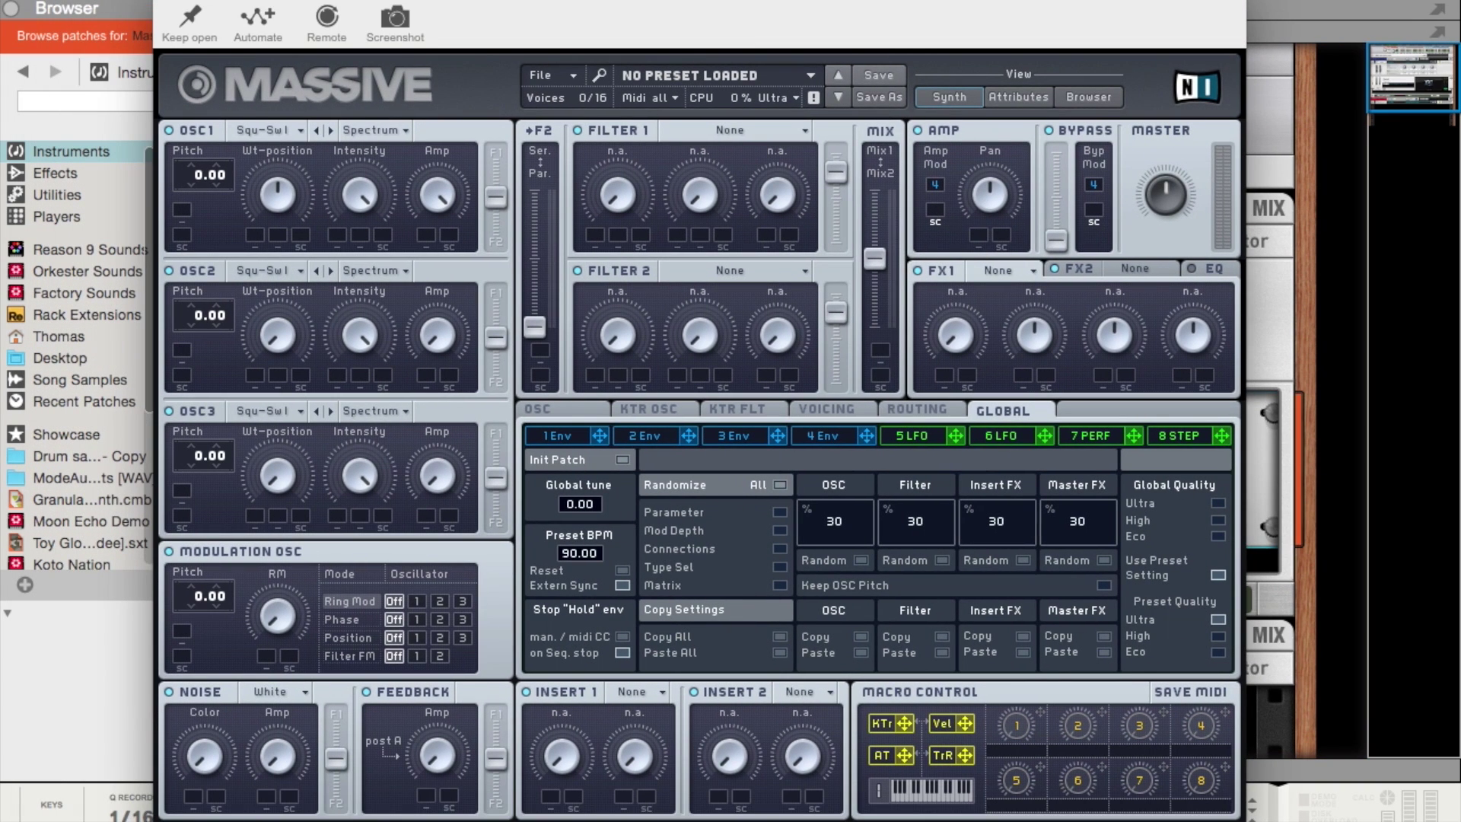
pyautogui.click(1096, 97)
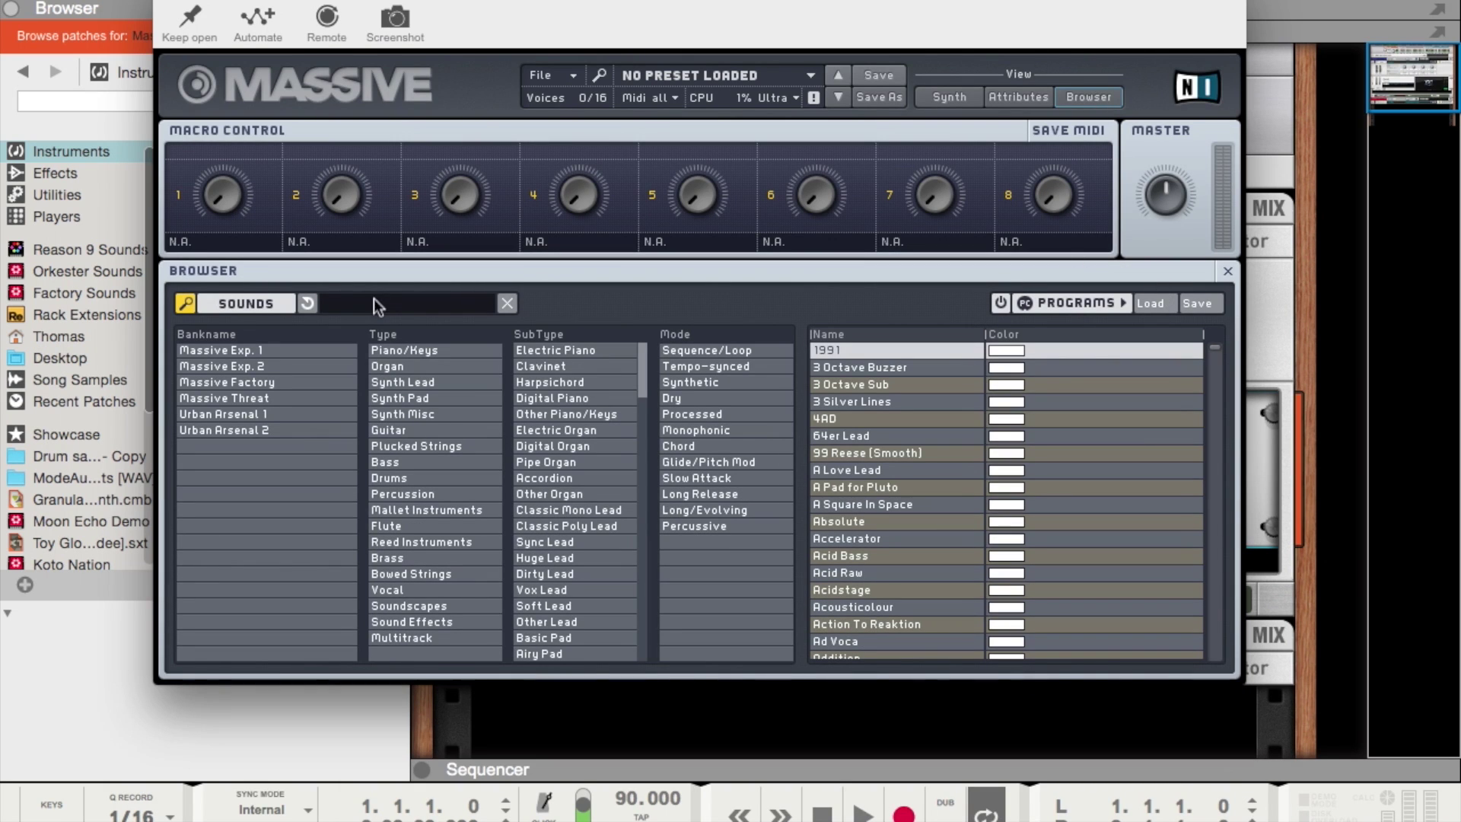
pyautogui.click(373, 307)
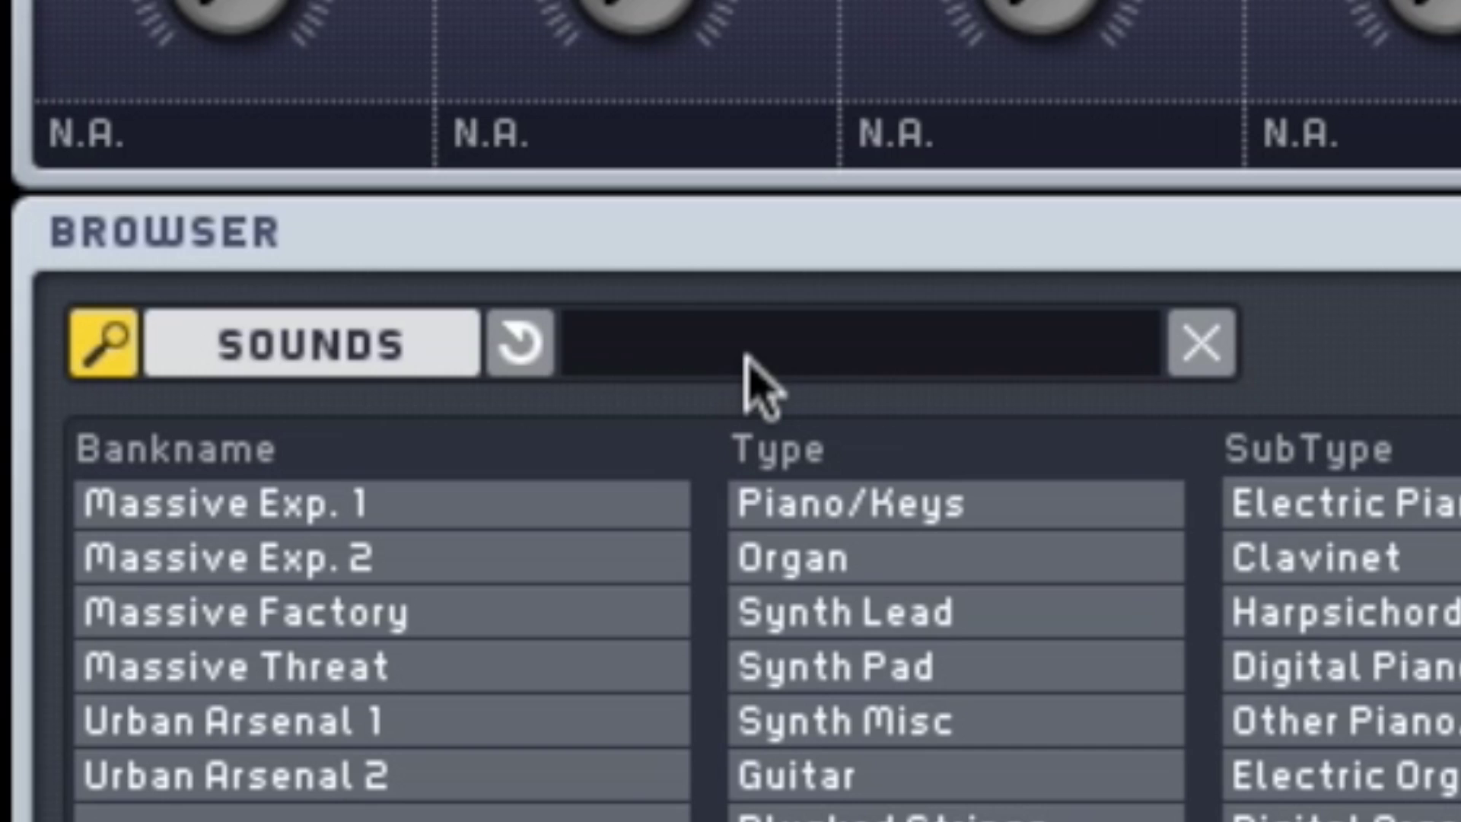
pyautogui.write('fly')
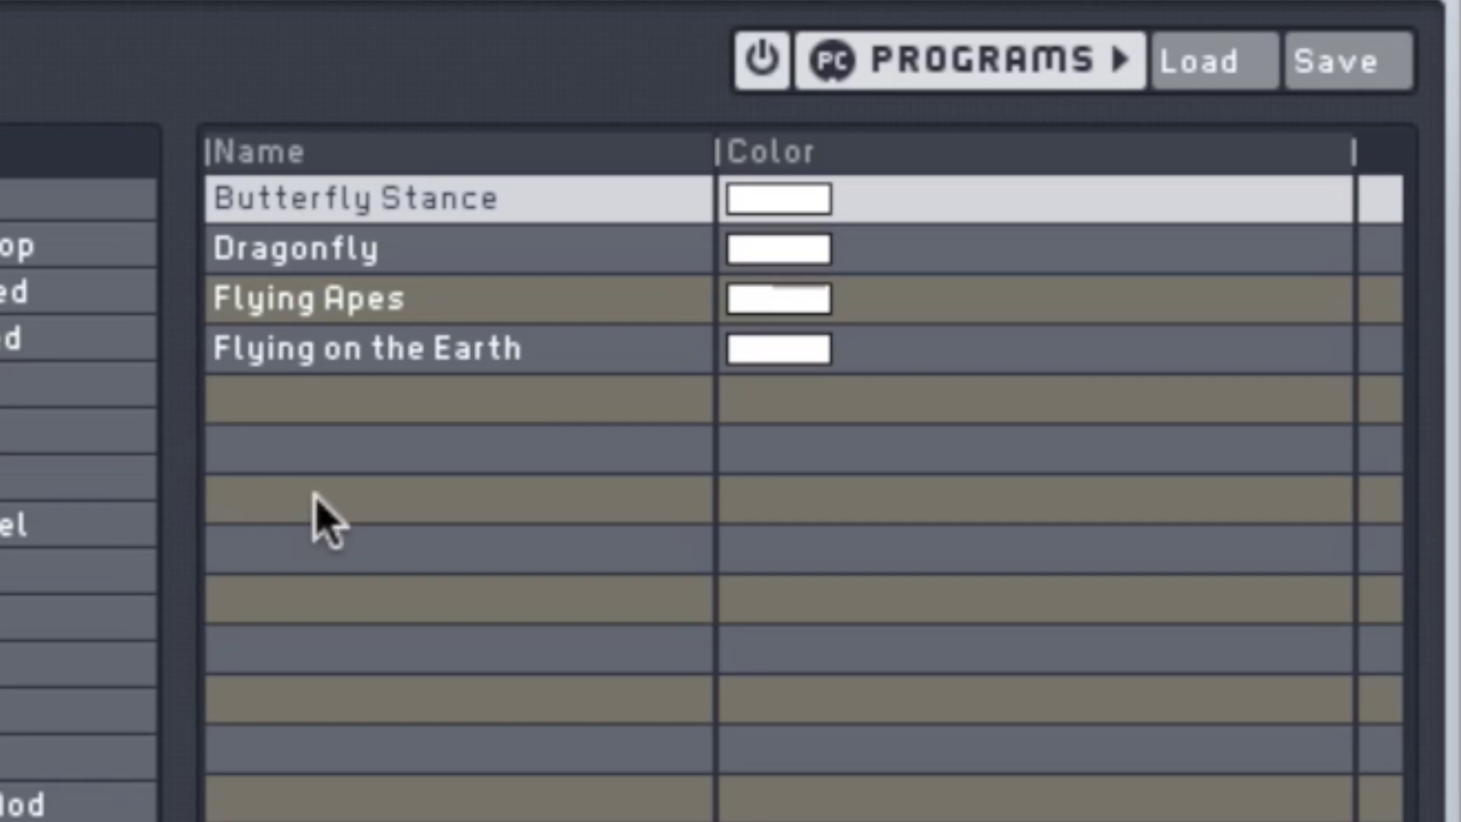
pyautogui.click(386, 308)
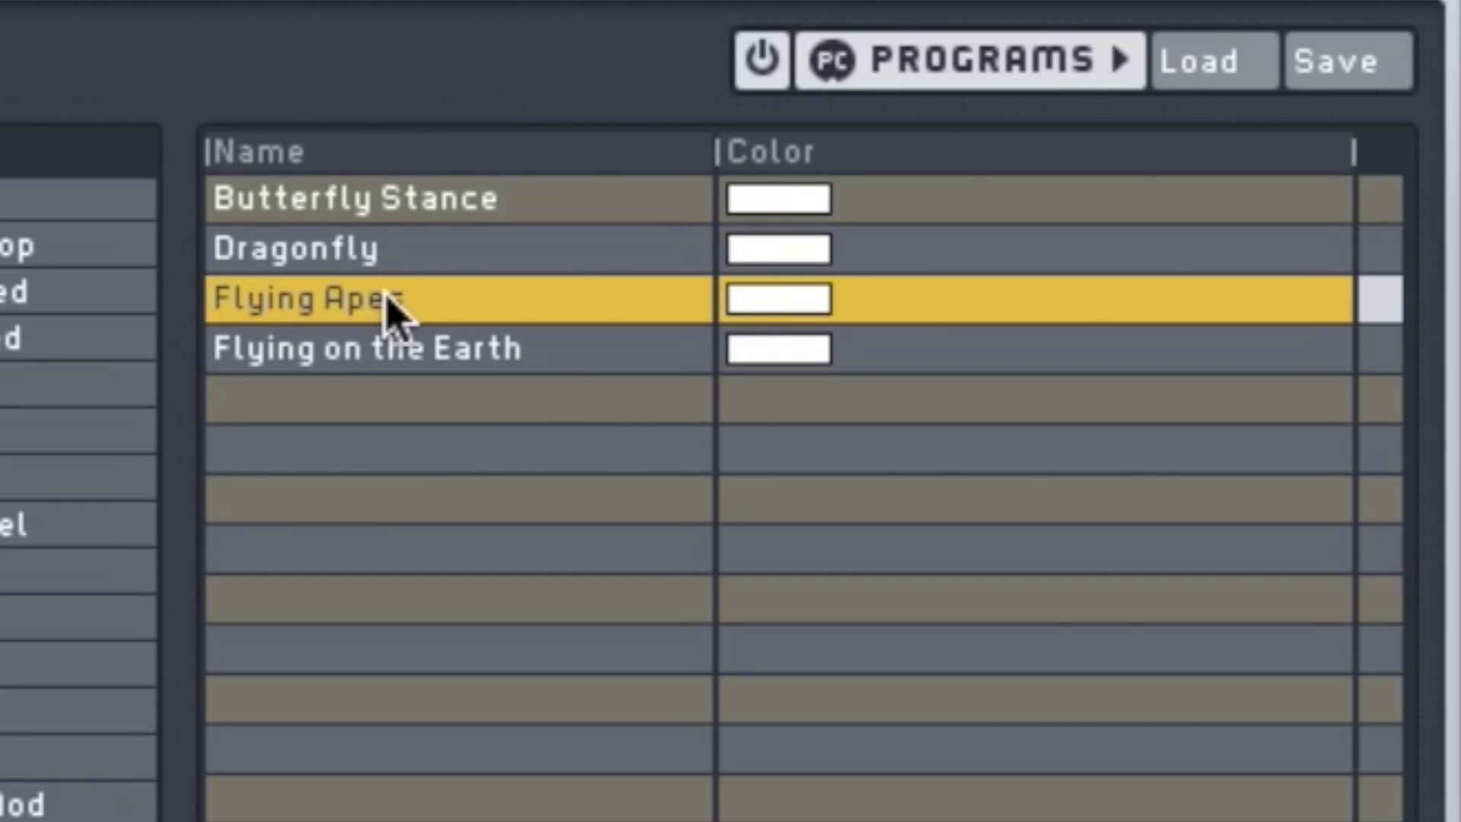
pyautogui.click(949, 96)
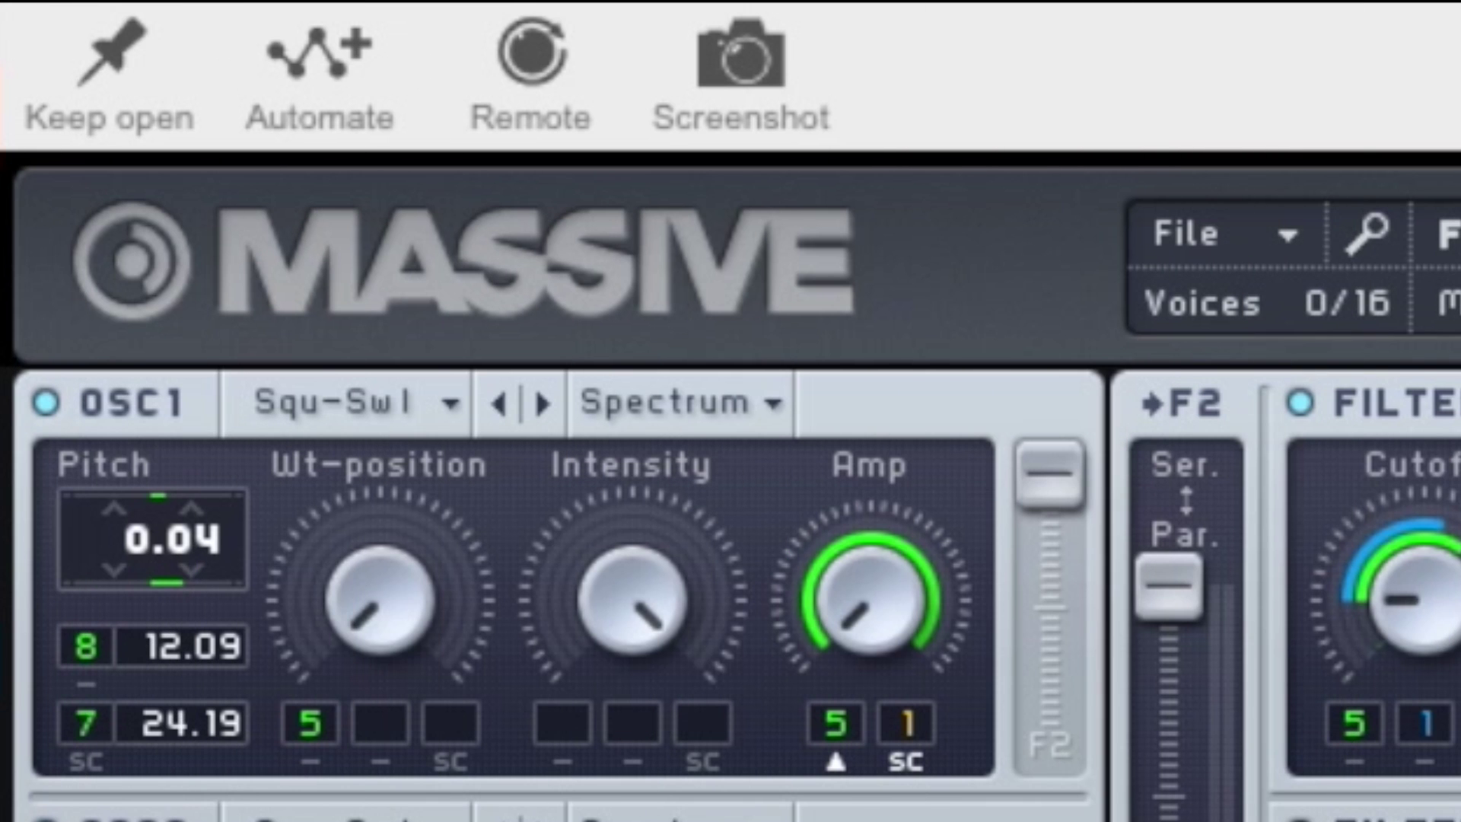
# Step: Arm Filter 1 Cutoff for automation and draw one long note across the Flying Apes clip
pyautogui.click(319, 130)
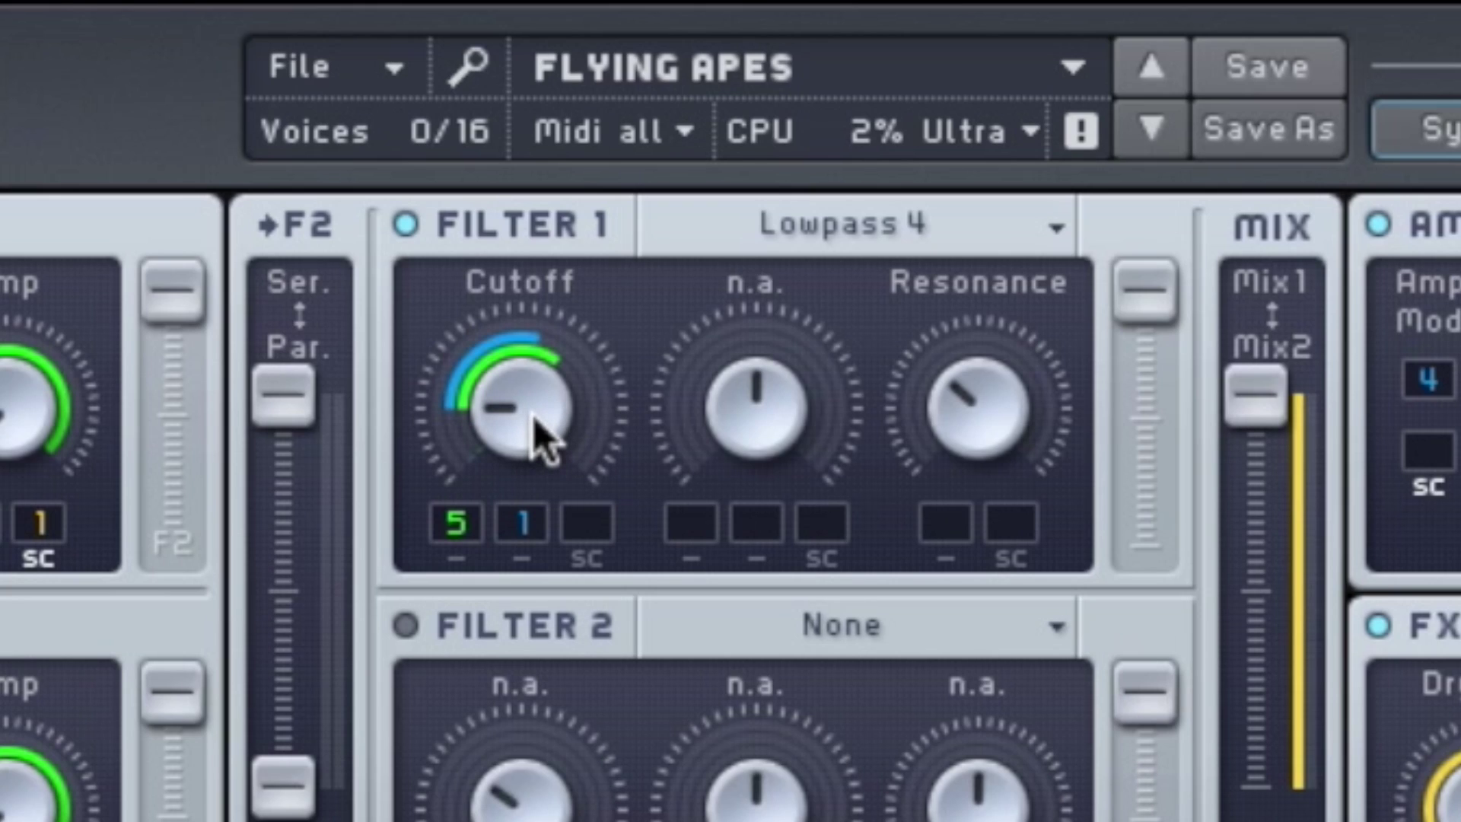
pyautogui.click(503, 393)
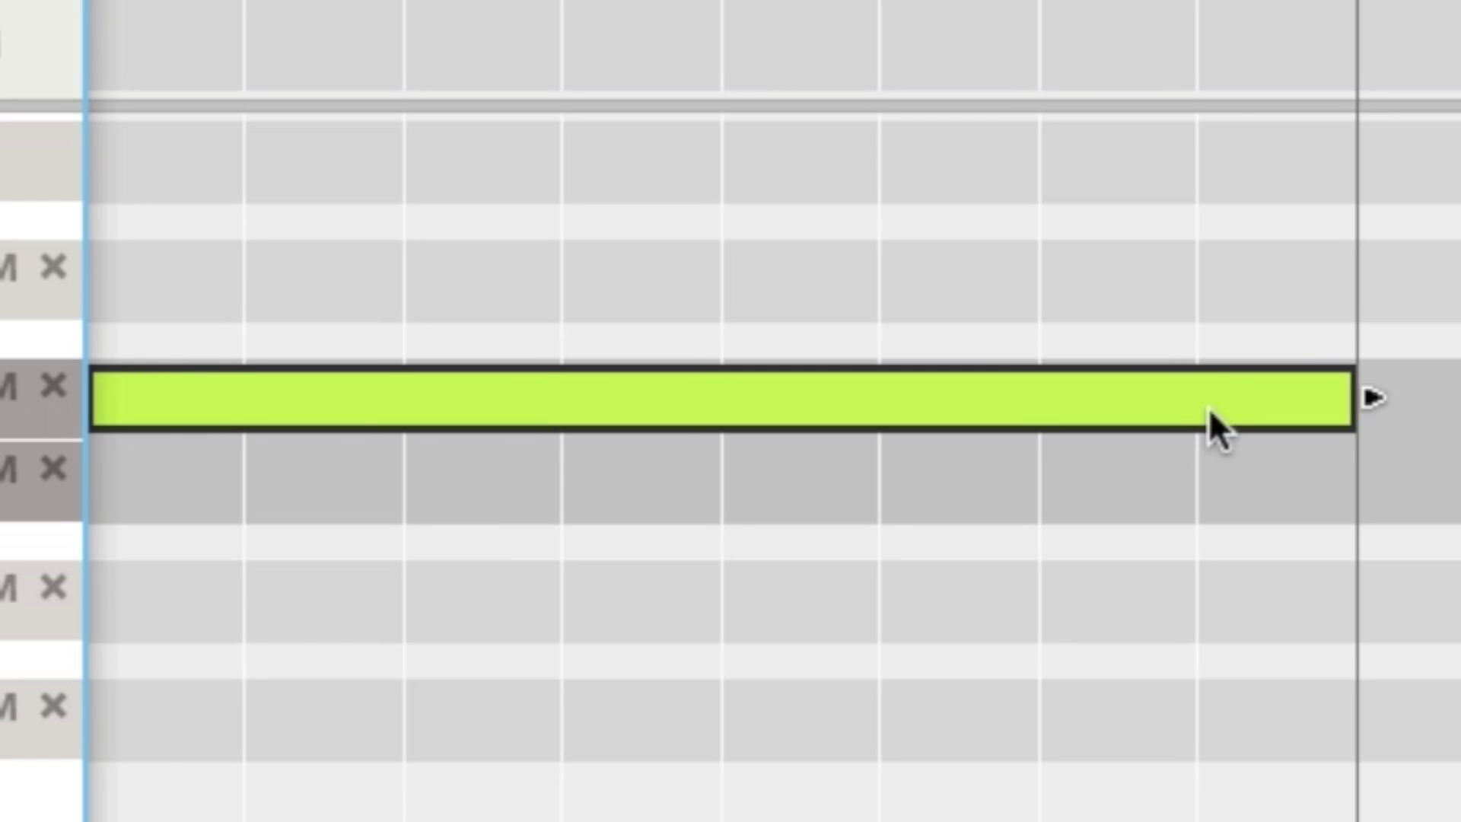
pyautogui.doubleClick(1212, 418)
pyautogui.moveTo(331, 481)
pyautogui.mouseDown()
pyautogui.moveTo(375, 496)
pyautogui.moveTo(1457, 529)
pyautogui.mouseUp()
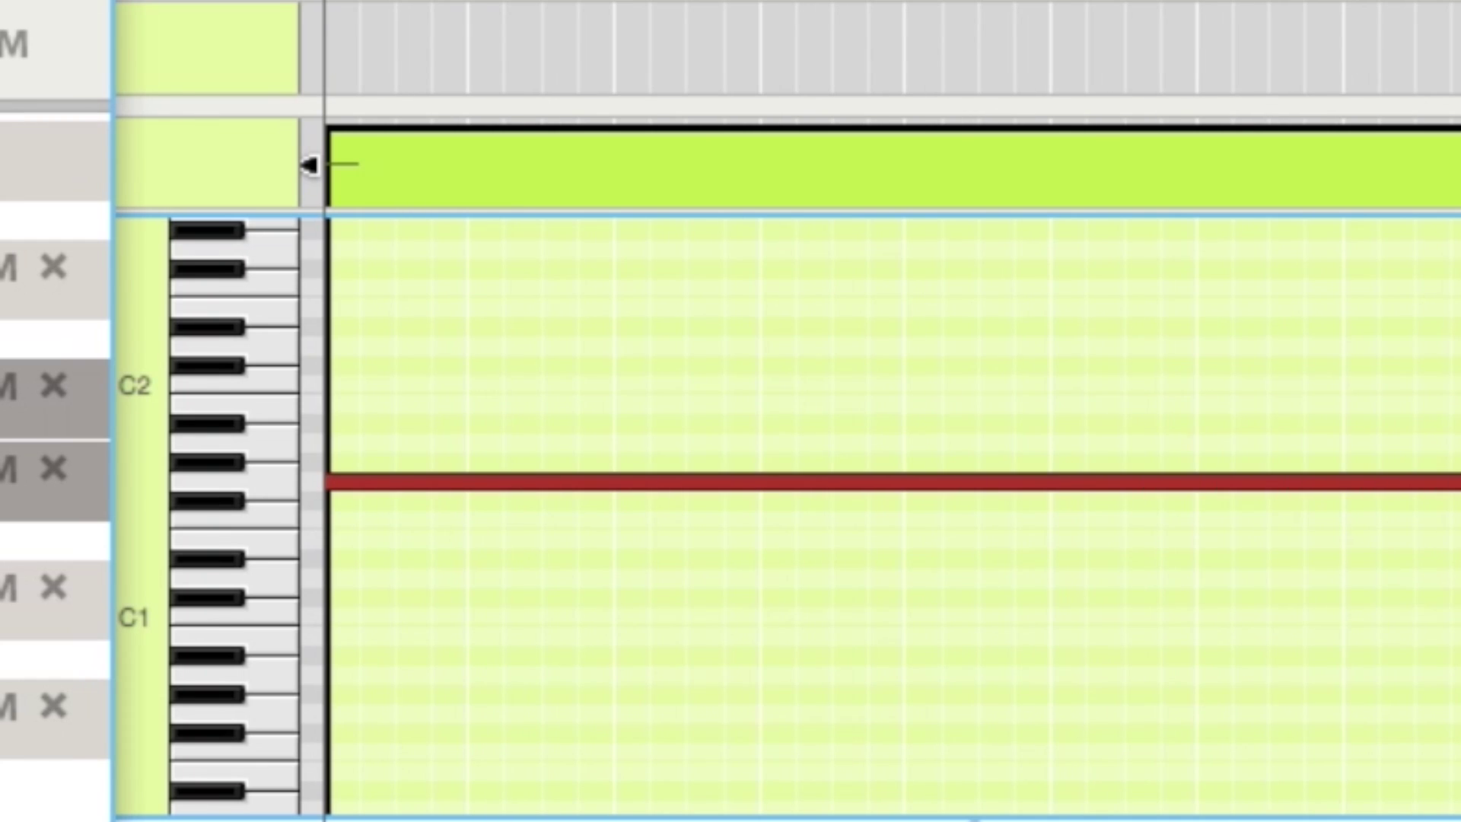
pyautogui.hotkey('ctrl', 'e')
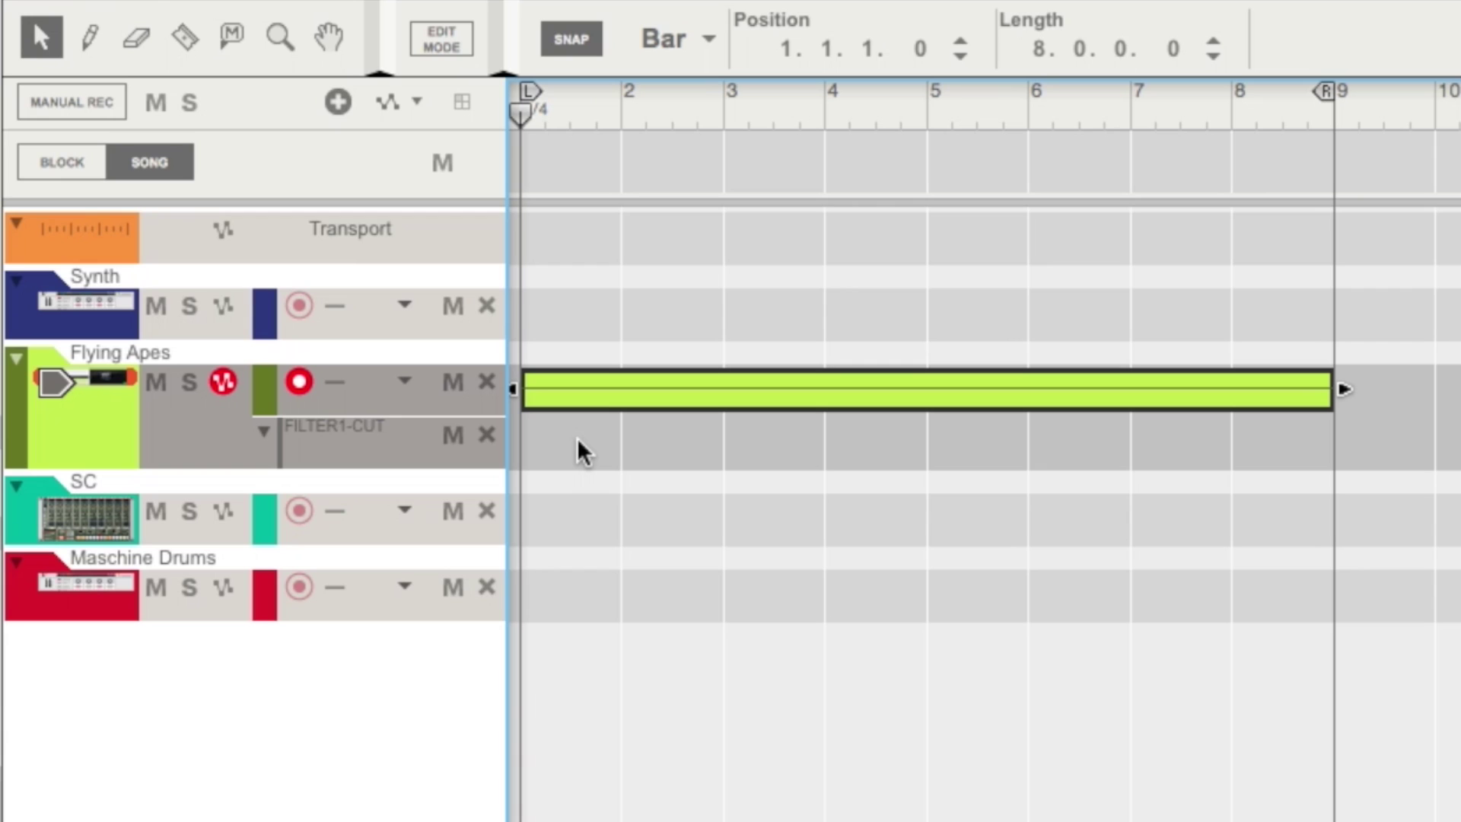
# Step: Draw a FILTER1-CUT automation clip and place cutoff points near its start
pyautogui.press('w')
pyautogui.moveTo(582, 450); pyautogui.dragTo(1279, 446)
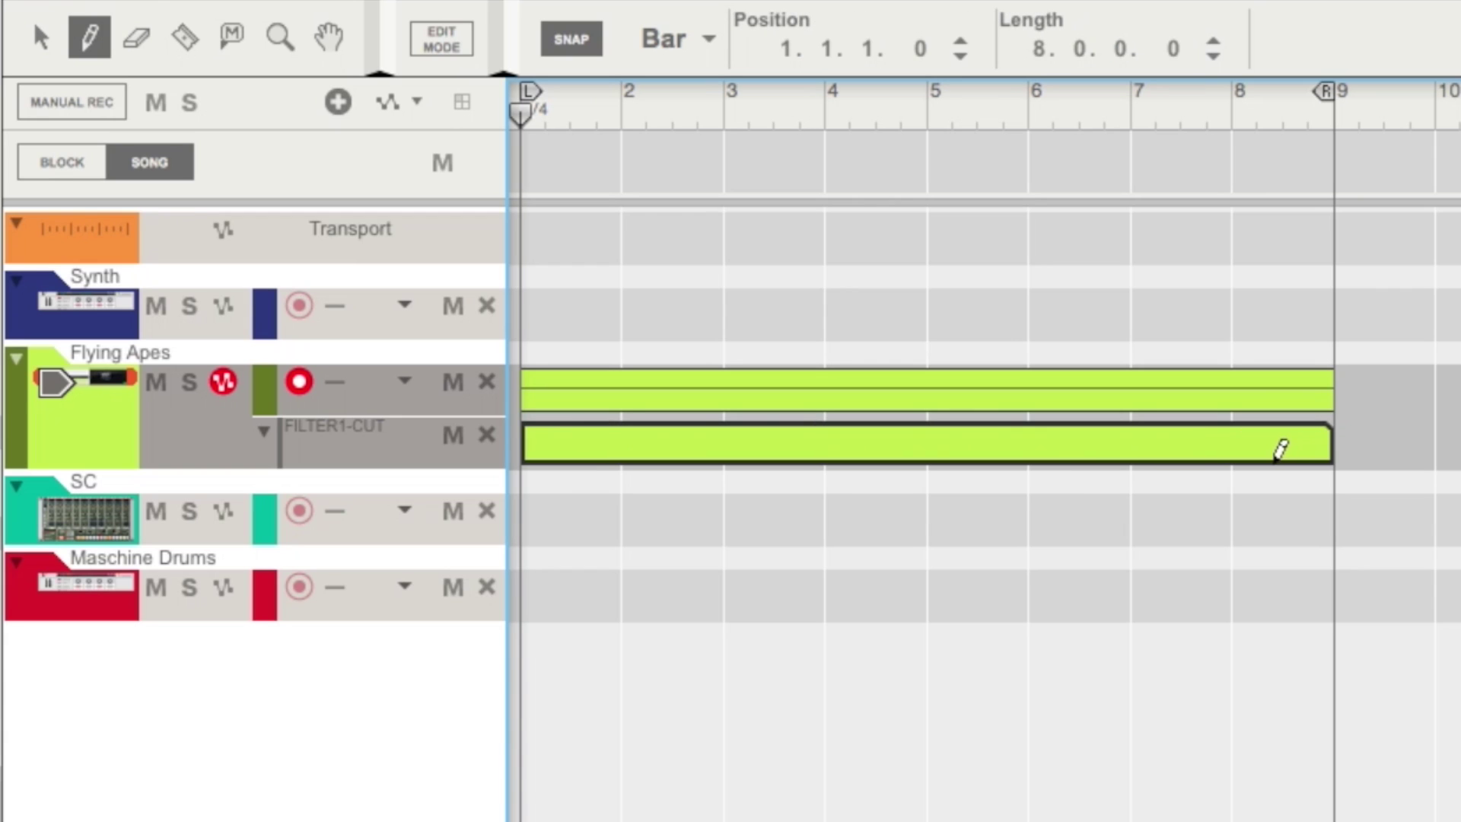
pyautogui.press('q')
pyautogui.doubleClick(1195, 461)
pyautogui.press('w')
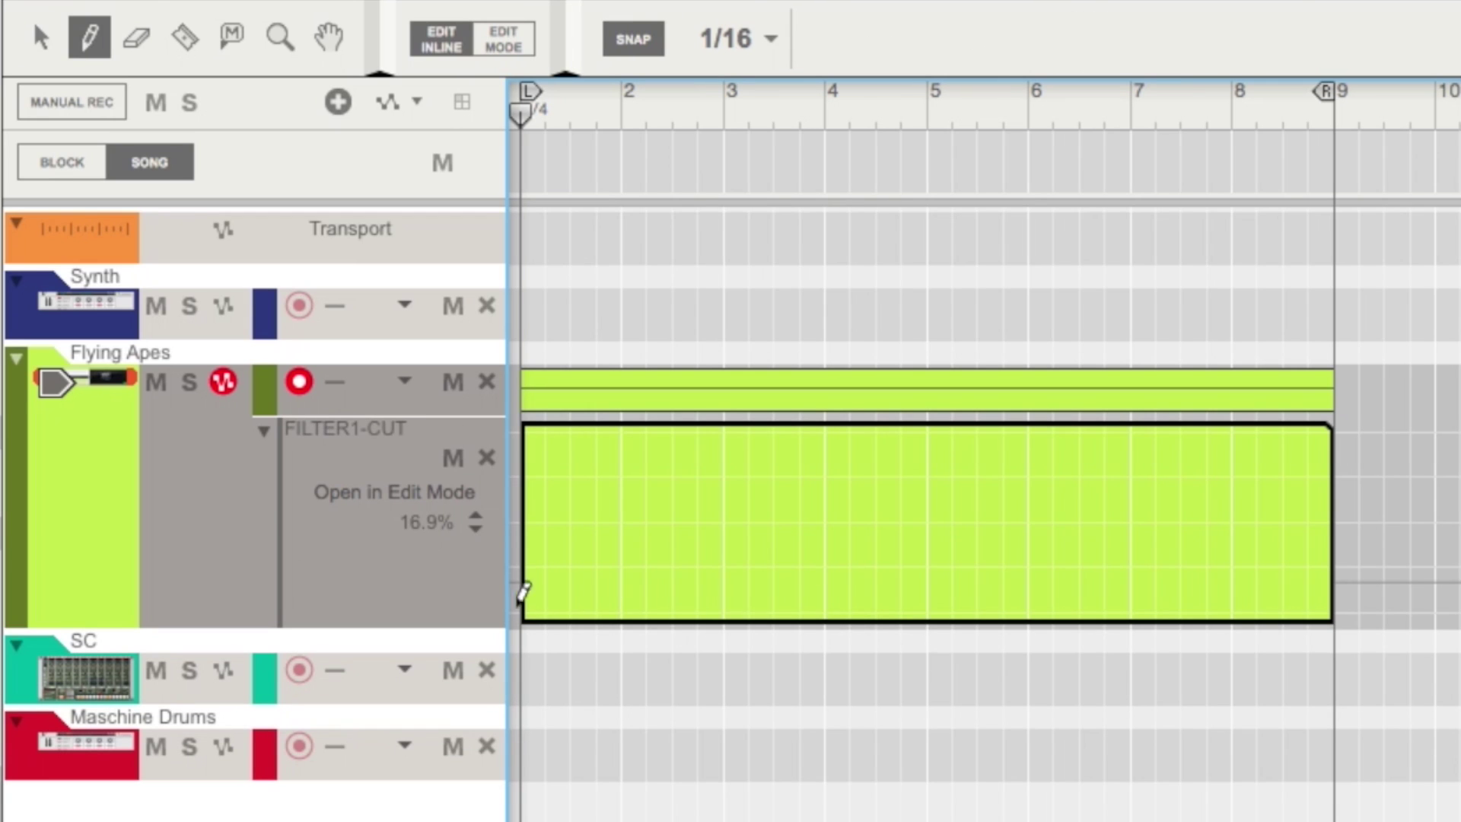
pyautogui.click(527, 583)
pyautogui.click(769, 560)
# Step: Erase the stray point, ramp the cutoff to 100% at bar 9, and play the sweep
pyautogui.press('q')
pyautogui.press('e')
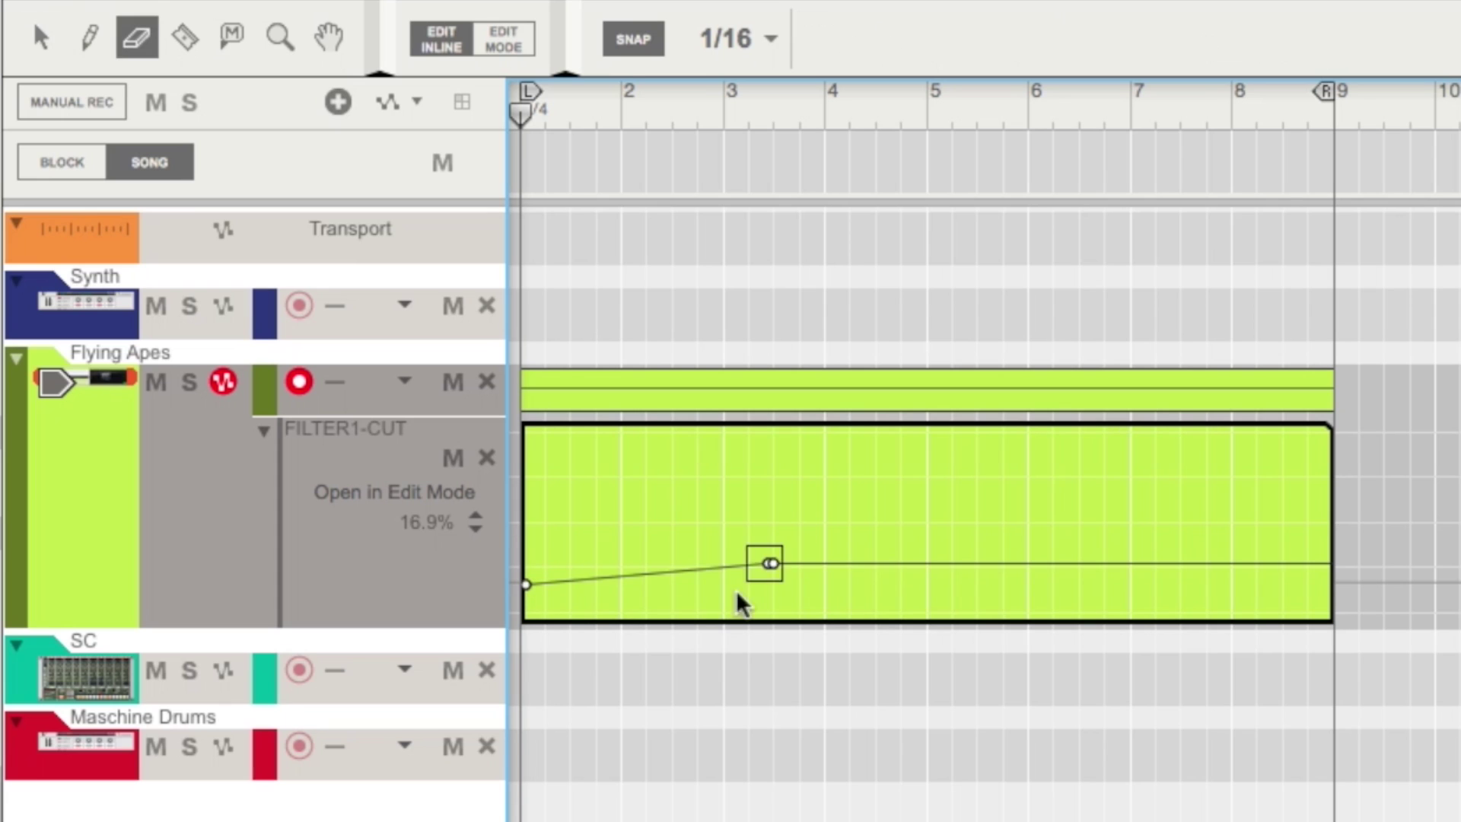
pyautogui.click(764, 561)
pyautogui.press('w')
pyautogui.click(1276, 486)
pyautogui.press('q')
pyautogui.moveTo(1283, 498); pyautogui.dragTo(1334, 357)
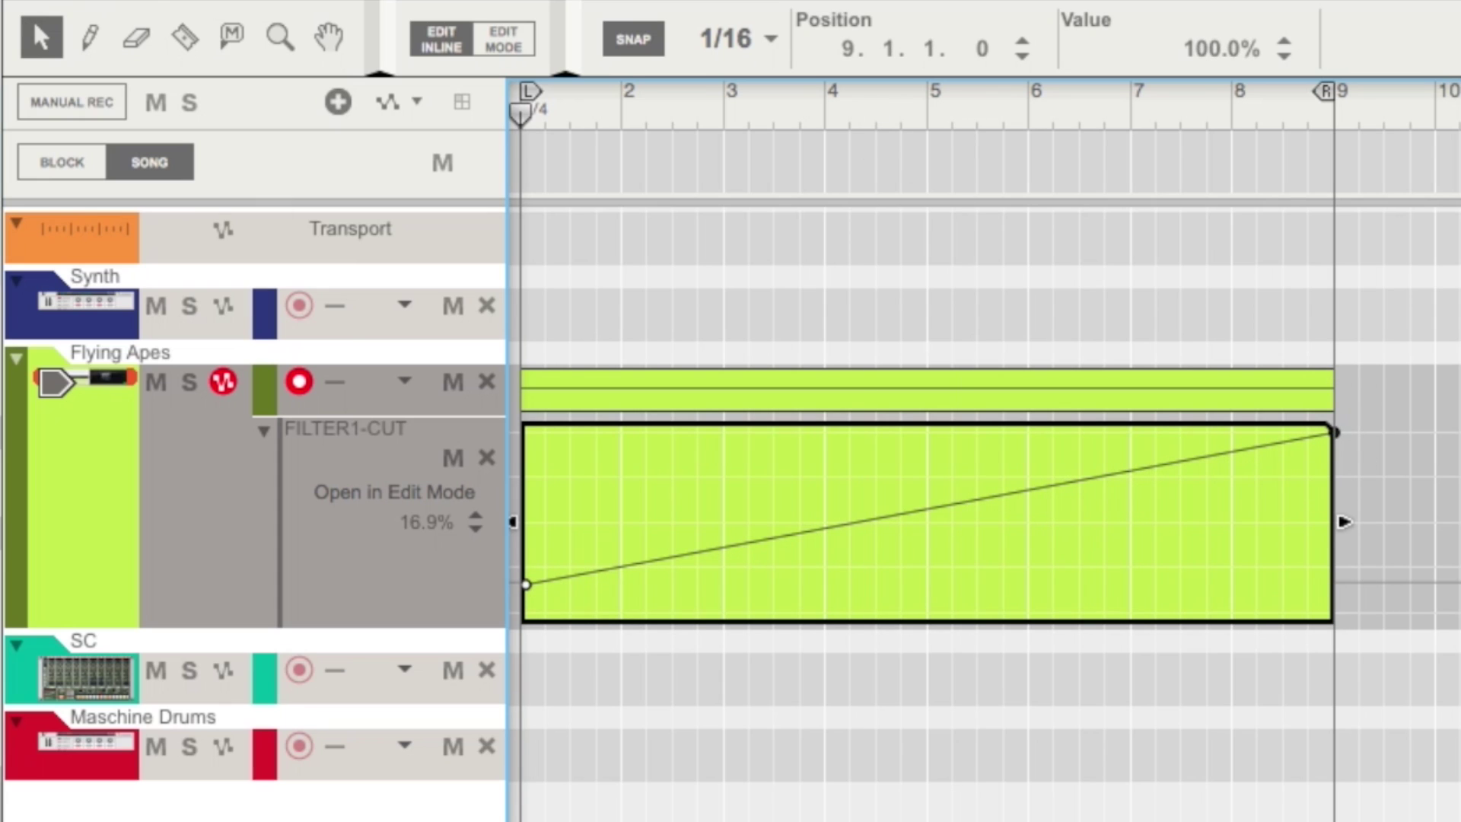
pyautogui.click(757, 375)
pyautogui.press('space')
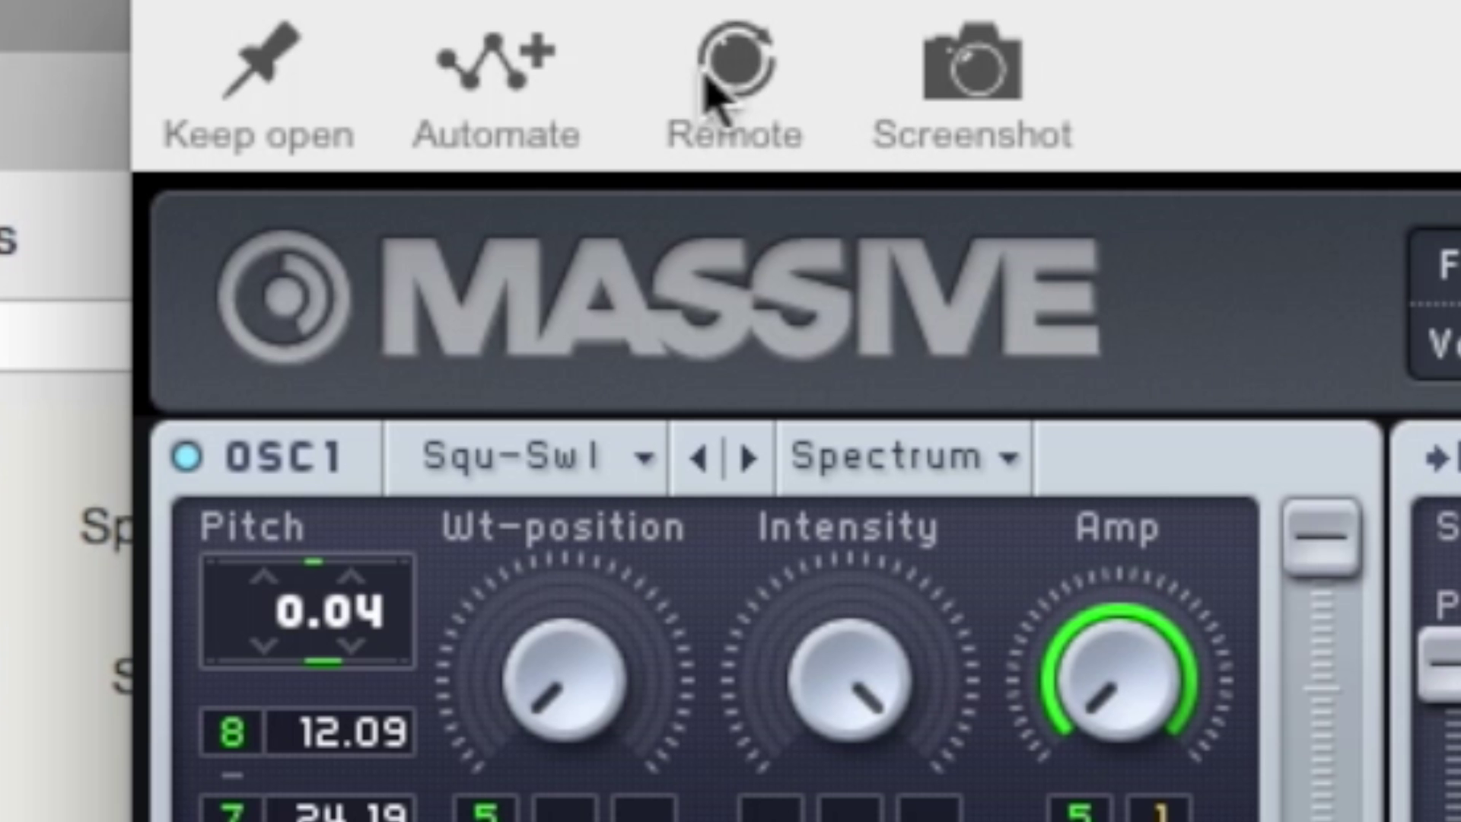
# Step: Map Flying Apes macro 1 to Knob 5 on the Oxygen 61 through Remote override mapping
pyautogui.click(774, 85)
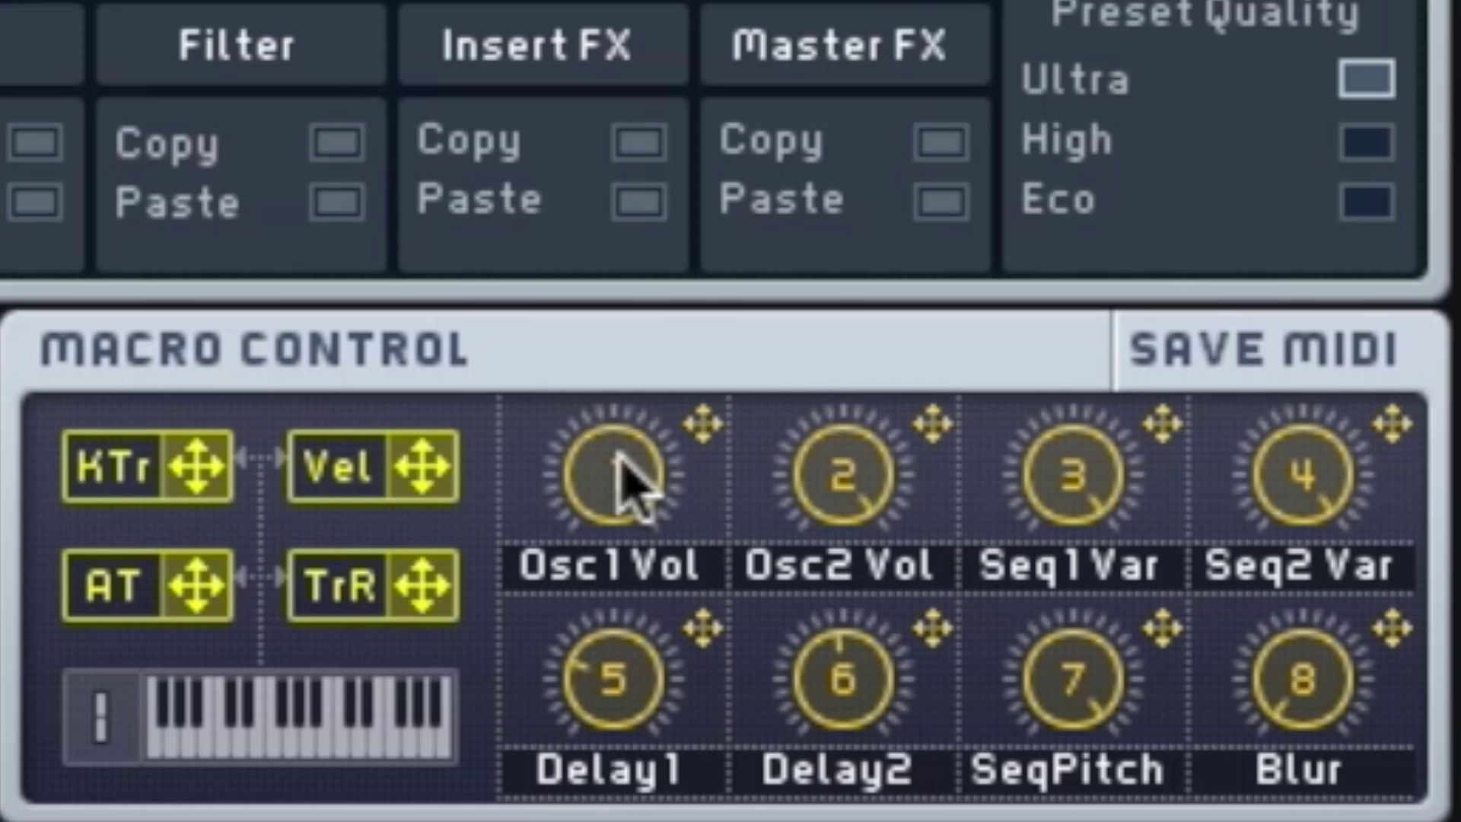
pyautogui.click(630, 481)
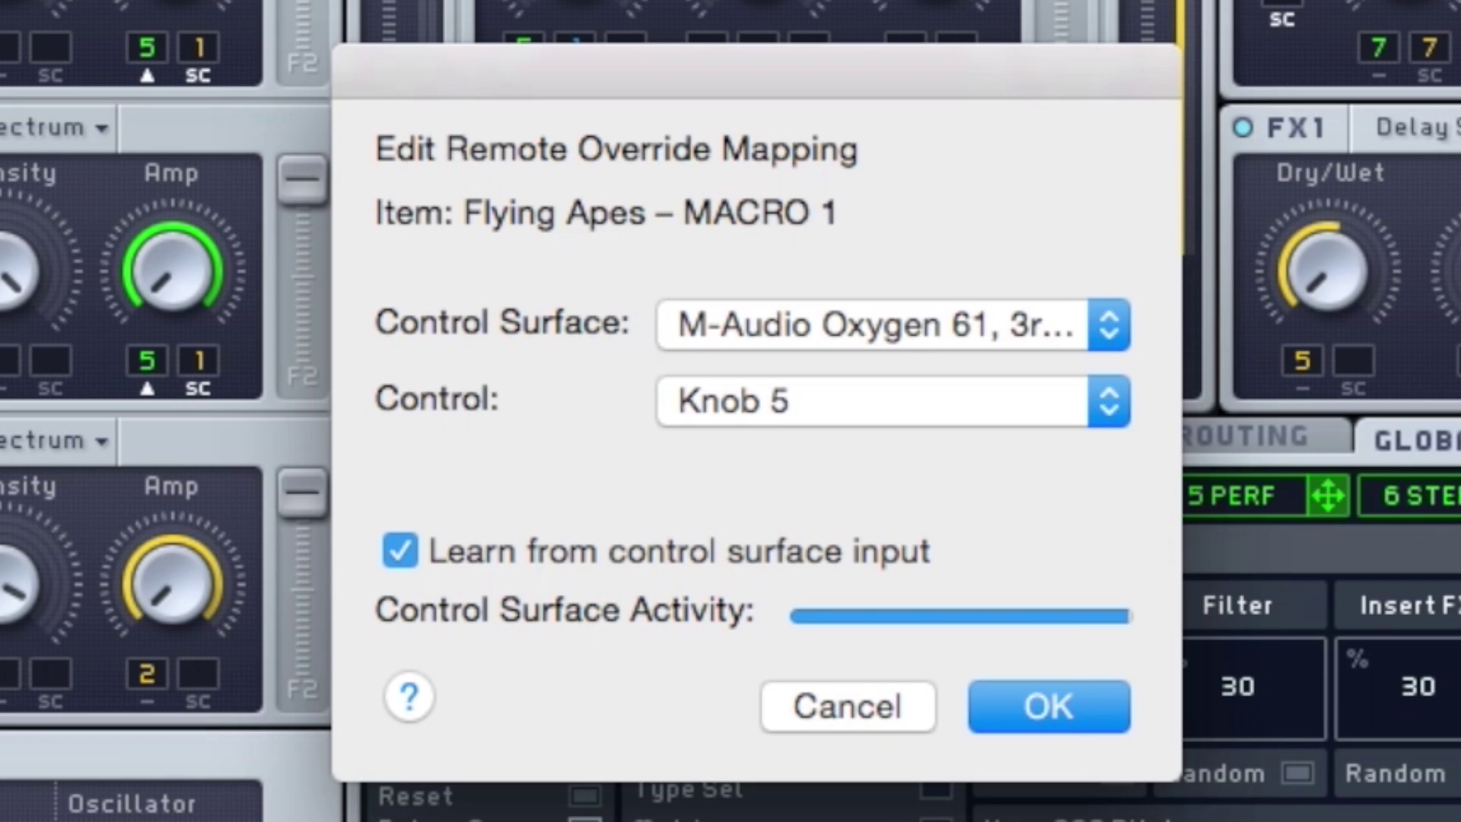
pyautogui.click(1064, 709)
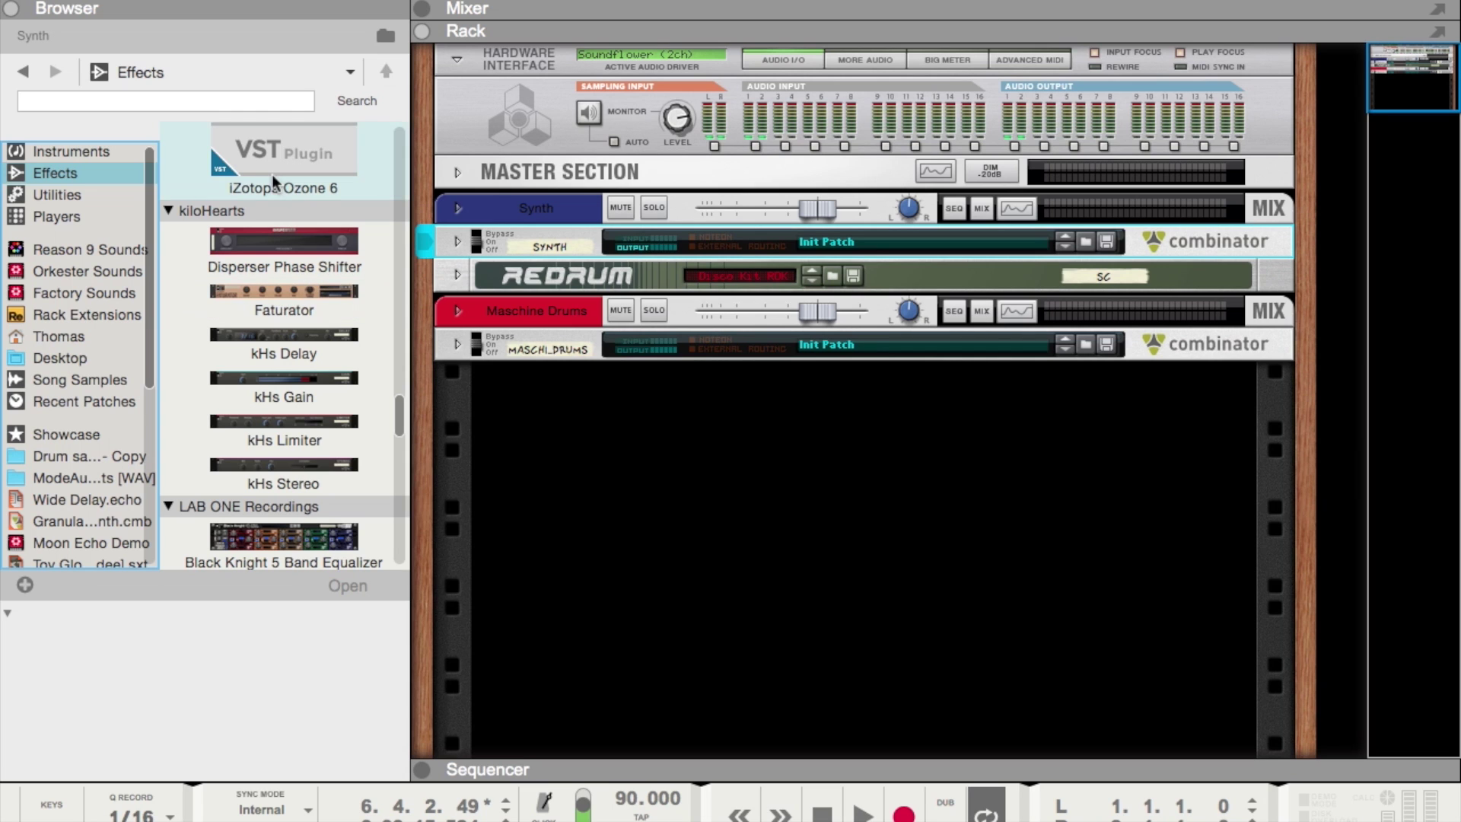
# Step: Place a Pulsar Dual LFO from the Utilities list under Massive in the Synth combinator
pyautogui.moveTo(272, 175); pyautogui.dragTo(550, 409)
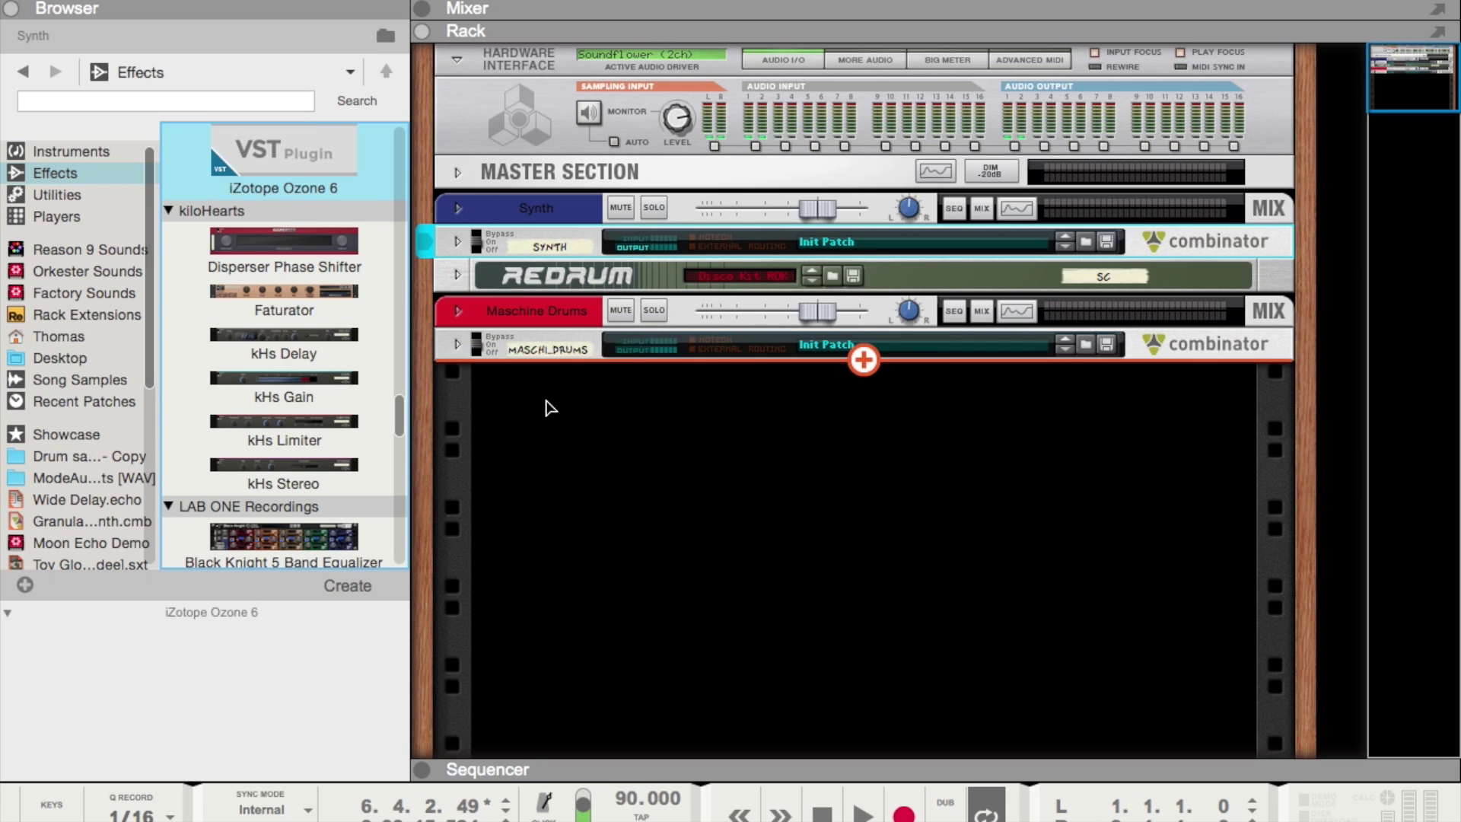
pyautogui.moveTo(546, 407); pyautogui.dragTo(547, 400)
pyautogui.click(1061, 513)
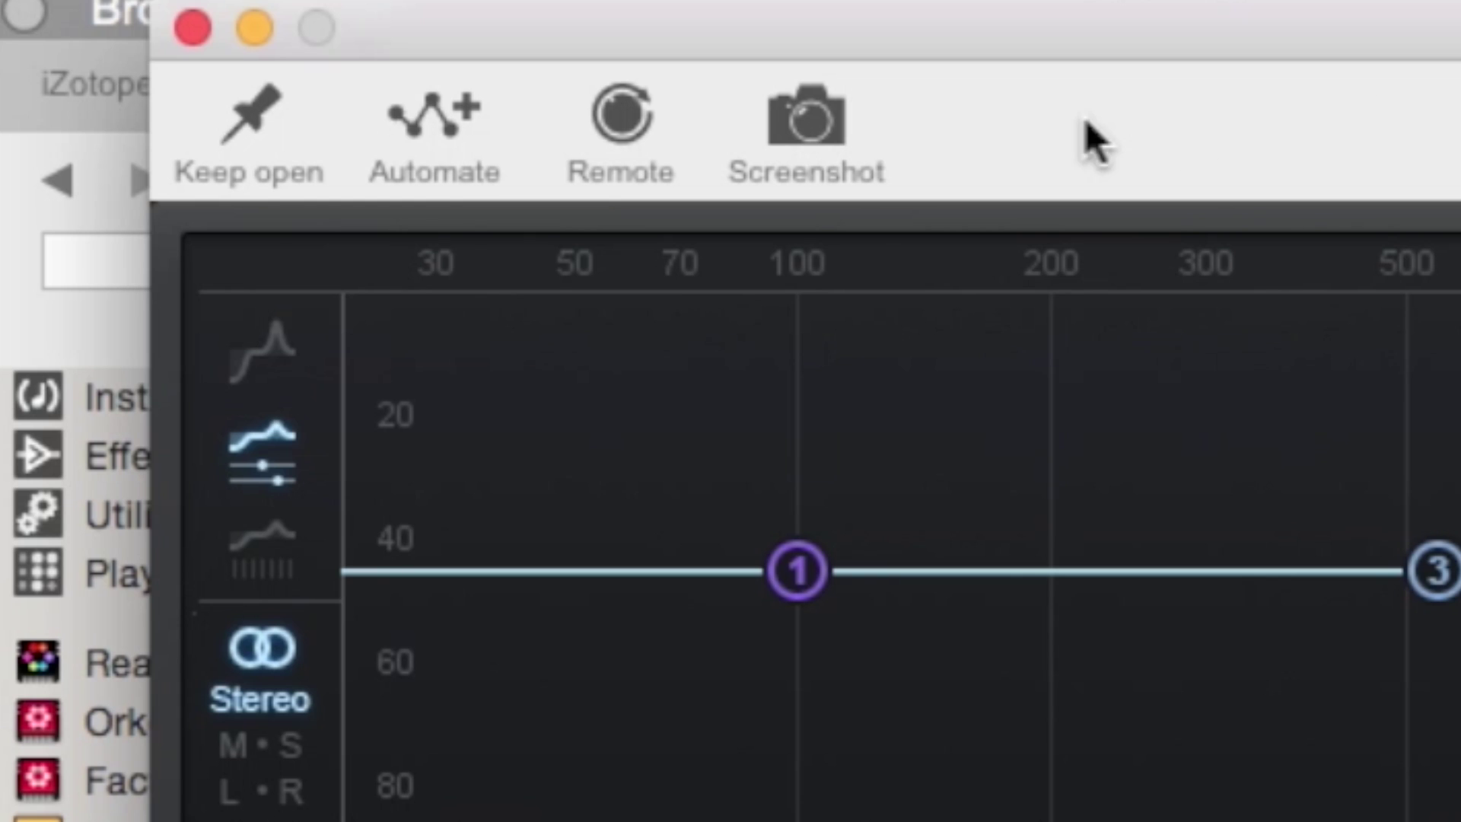
pyautogui.click(826, 125)
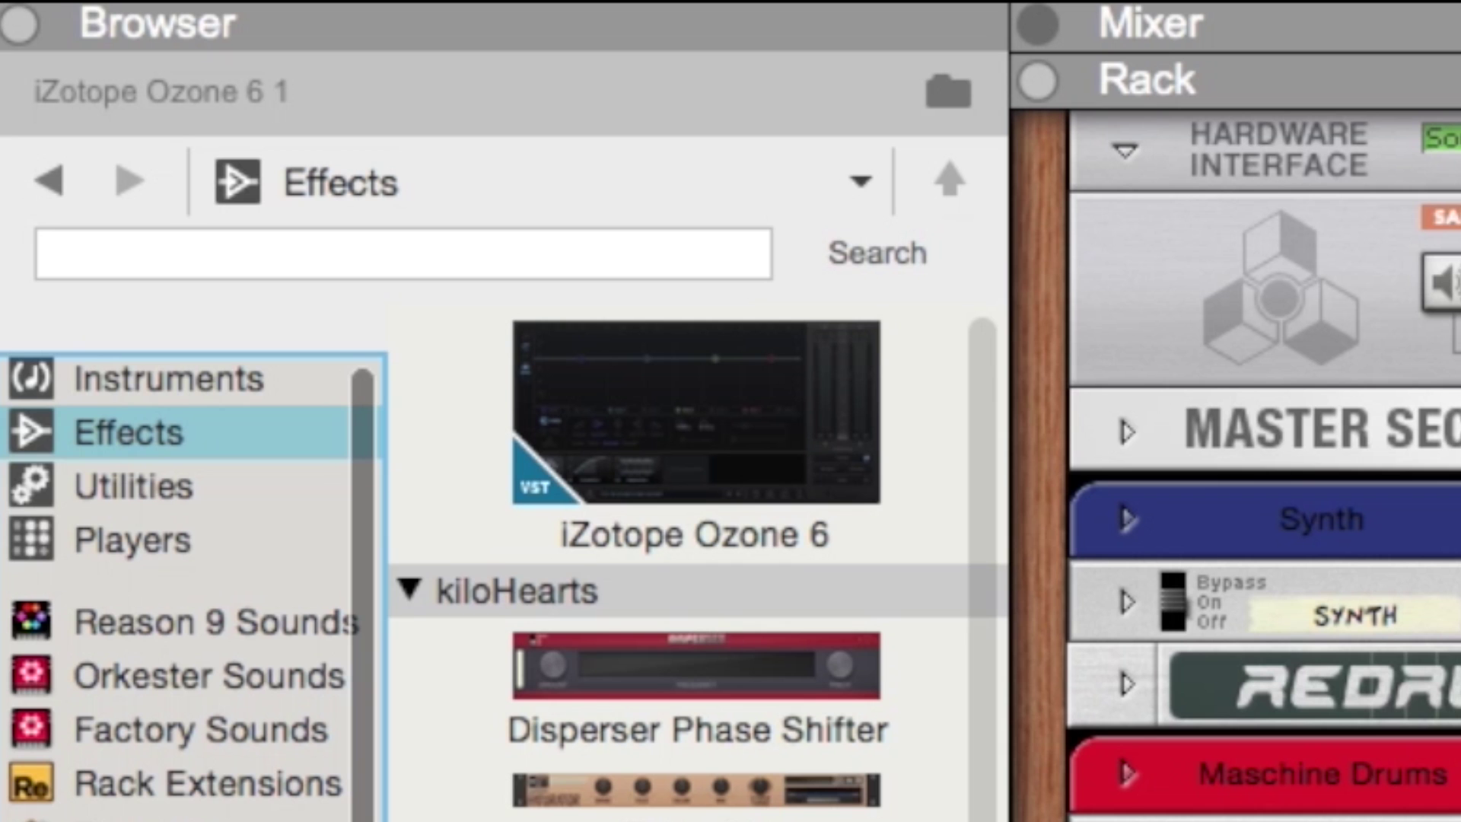
pyautogui.click(743, 451)
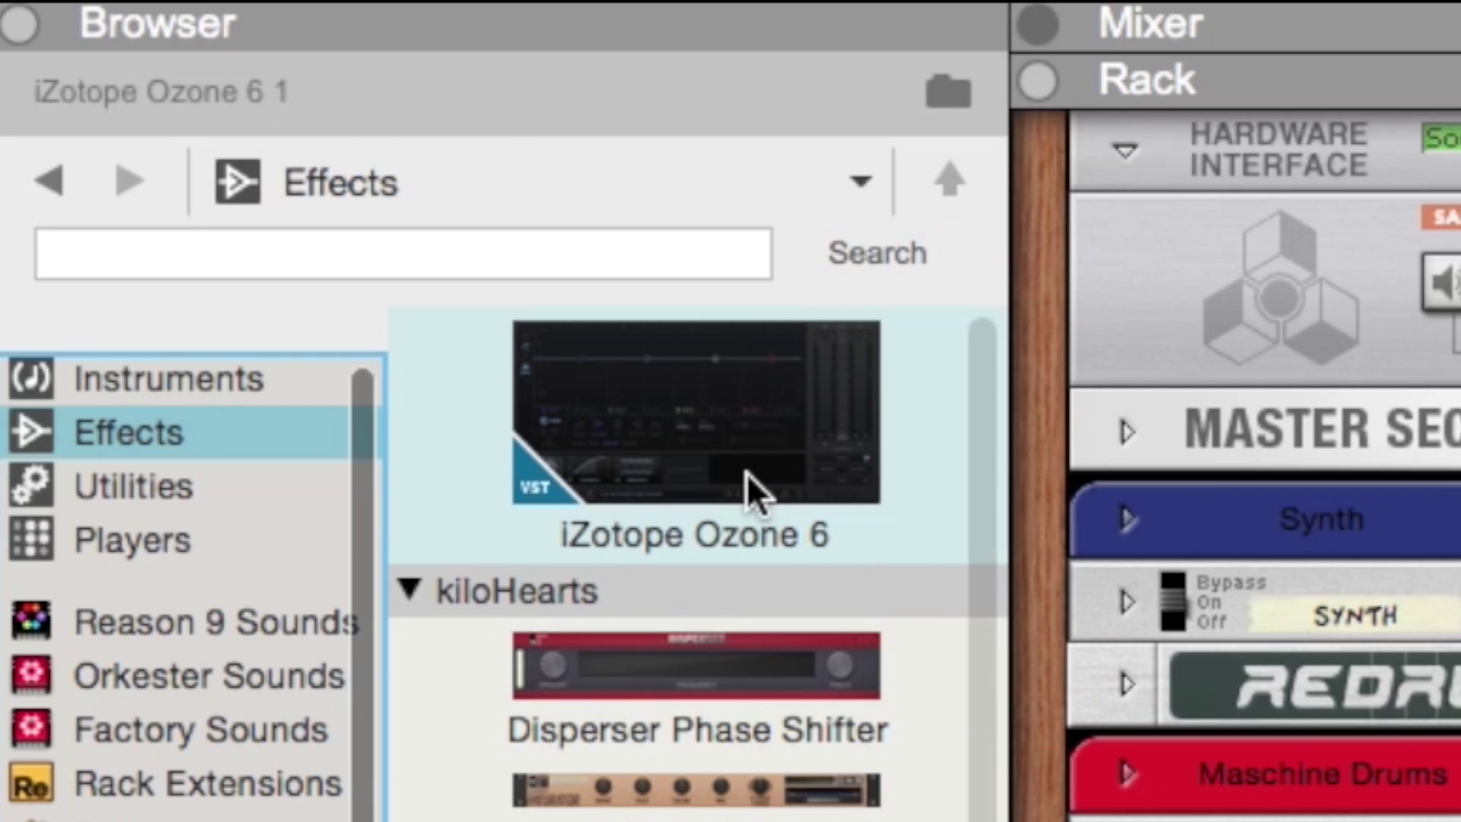
pyautogui.doubleClick(654, 411)
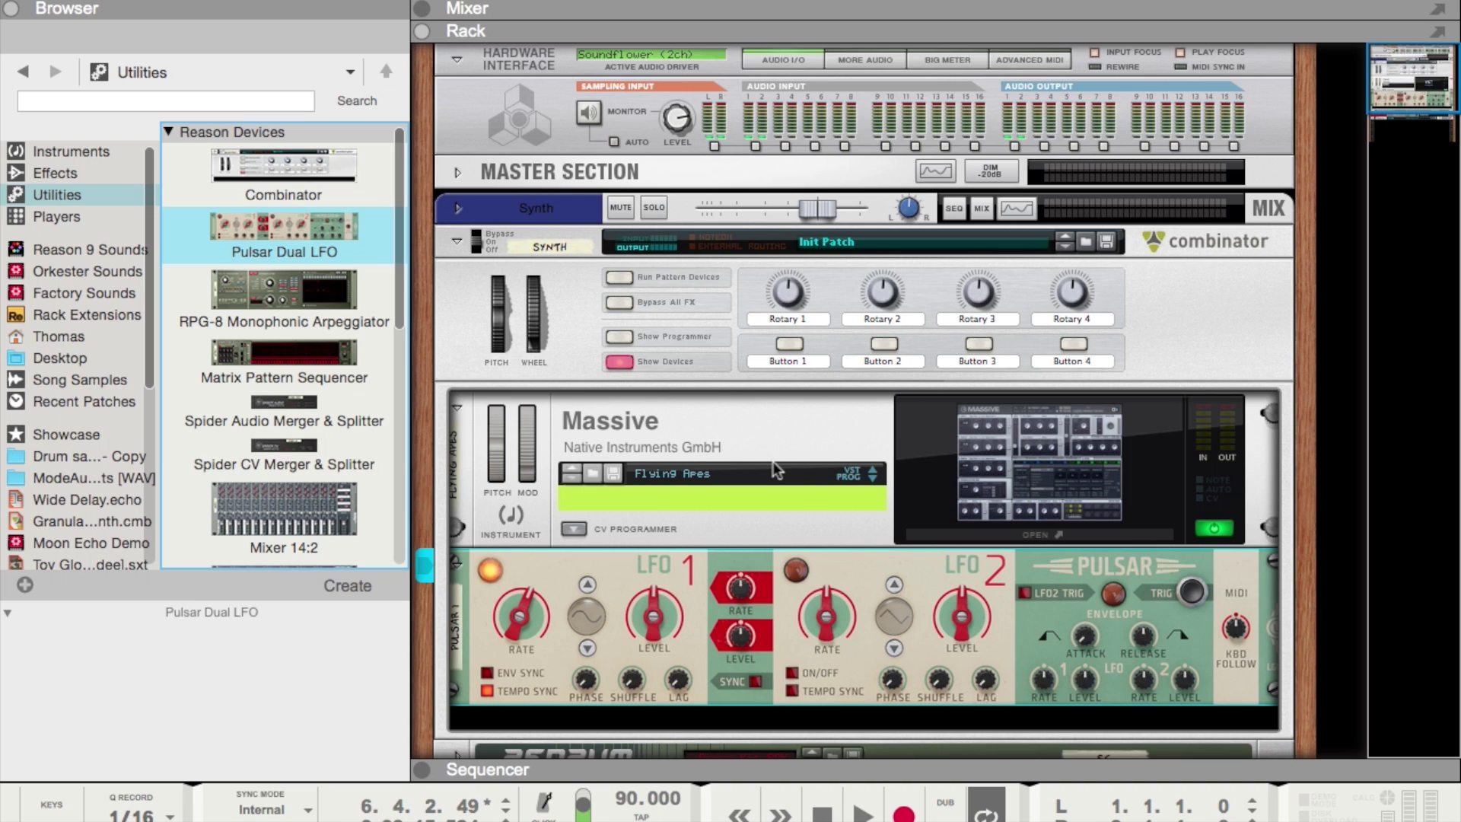
# Step: Open Massive's CV Programmer and learn Filter 1 Cutoff onto CV 1
pyautogui.scroll(-2, 571, 391)
pyautogui.click(571, 392)
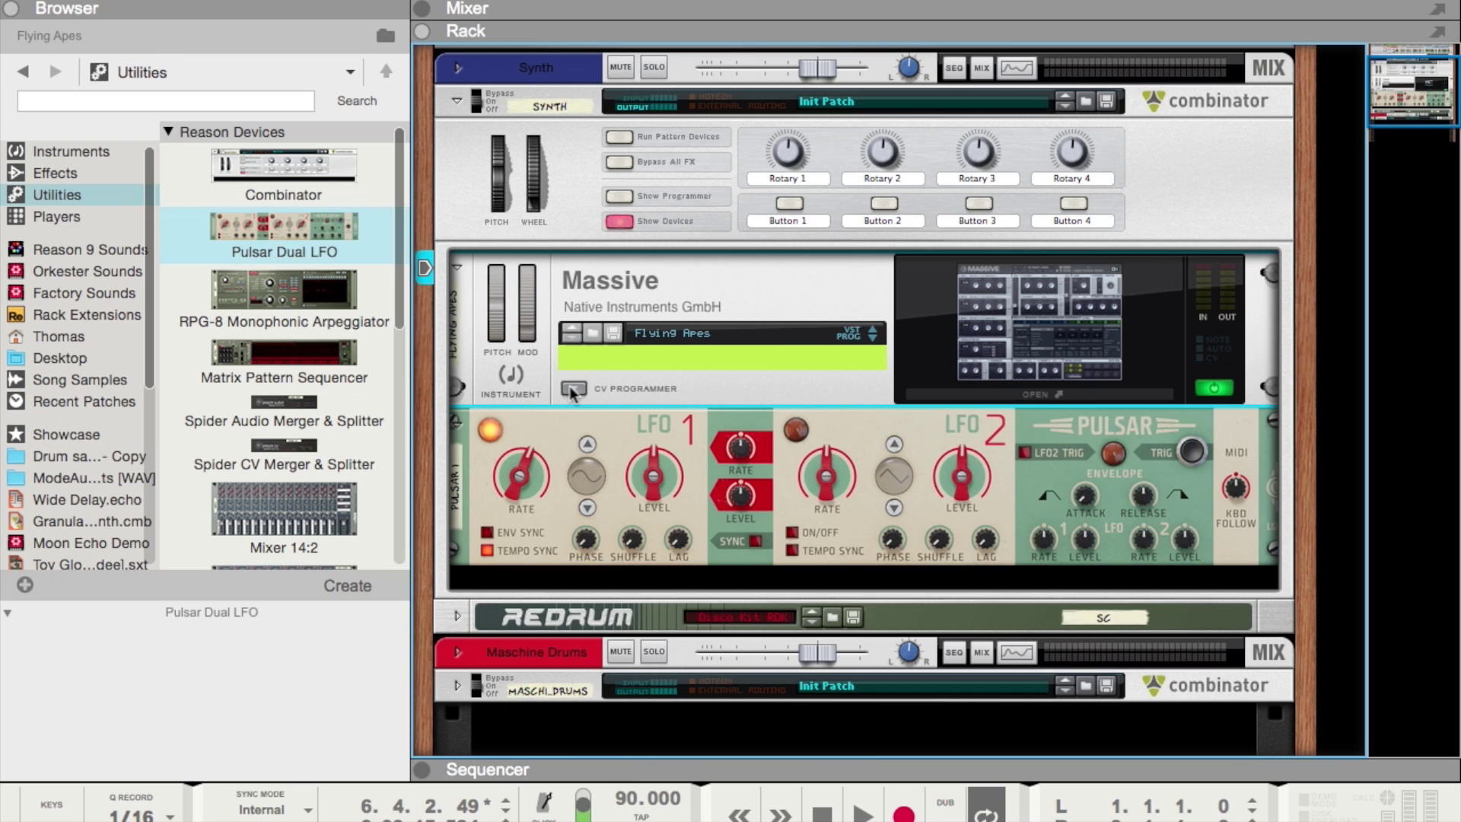
pyautogui.click(572, 390)
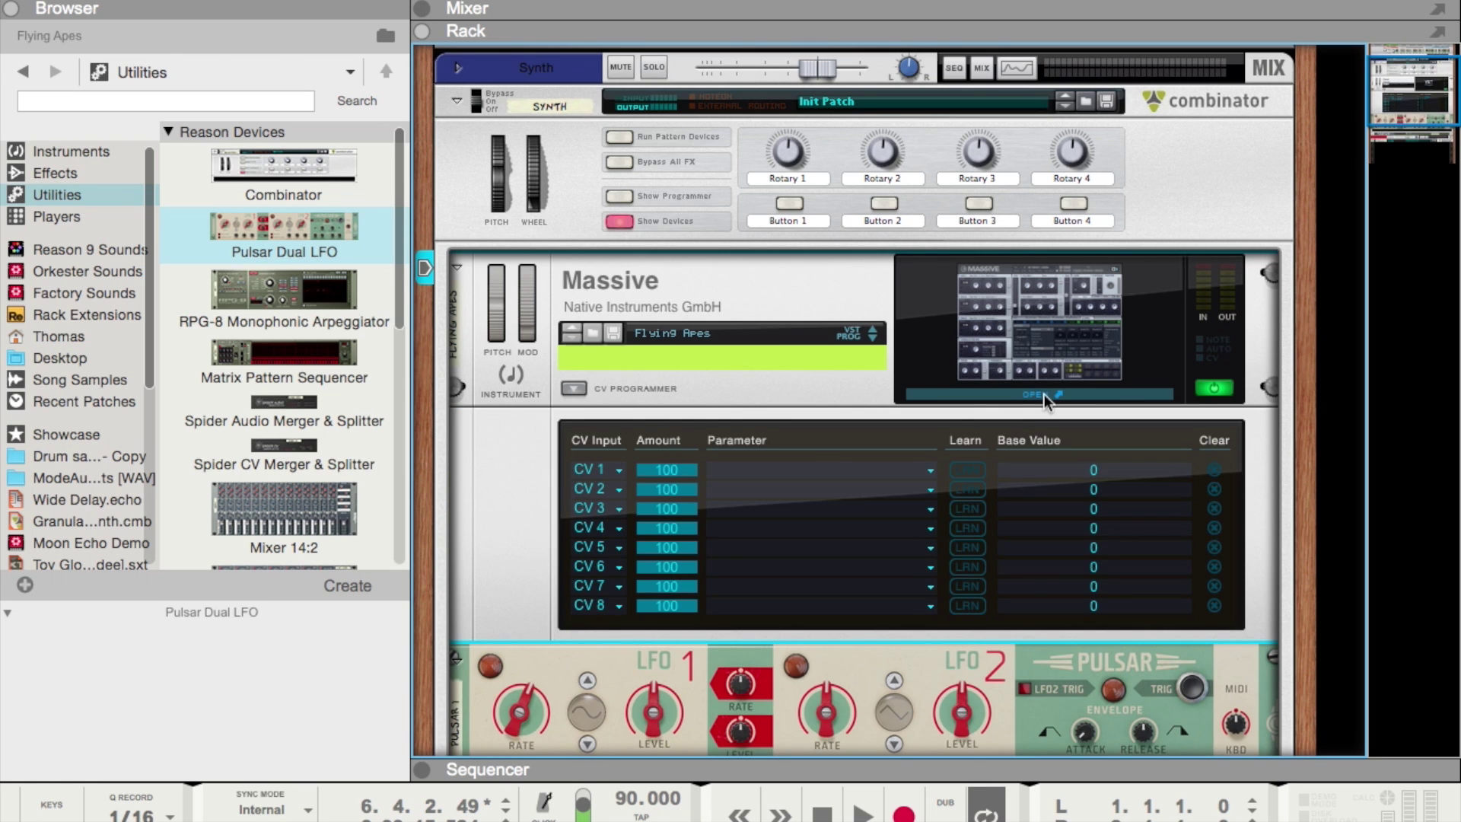
pyautogui.click(1044, 395)
pyautogui.moveTo(860, 2); pyautogui.dragTo(369, 2)
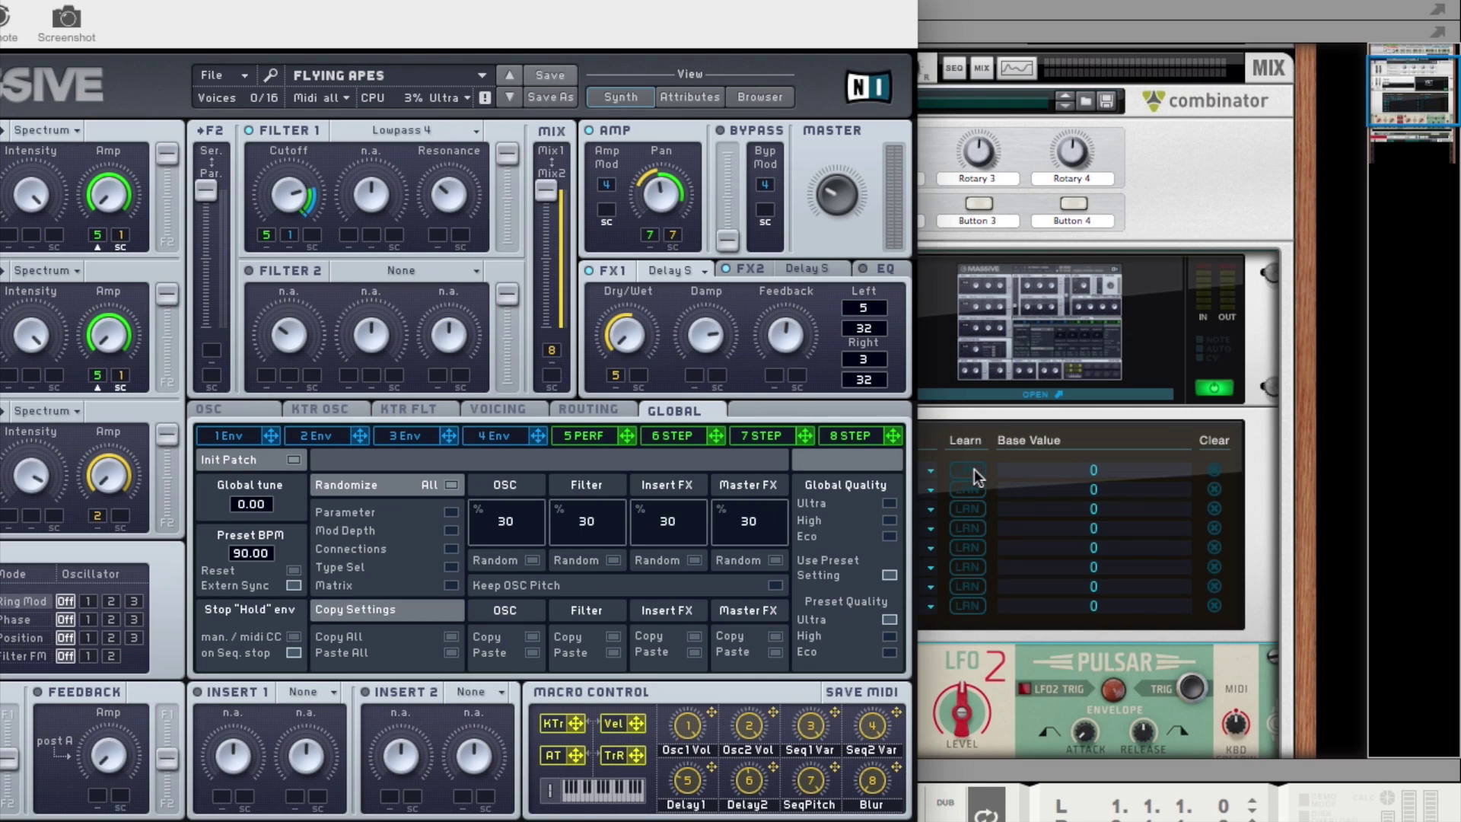
pyautogui.click(974, 469)
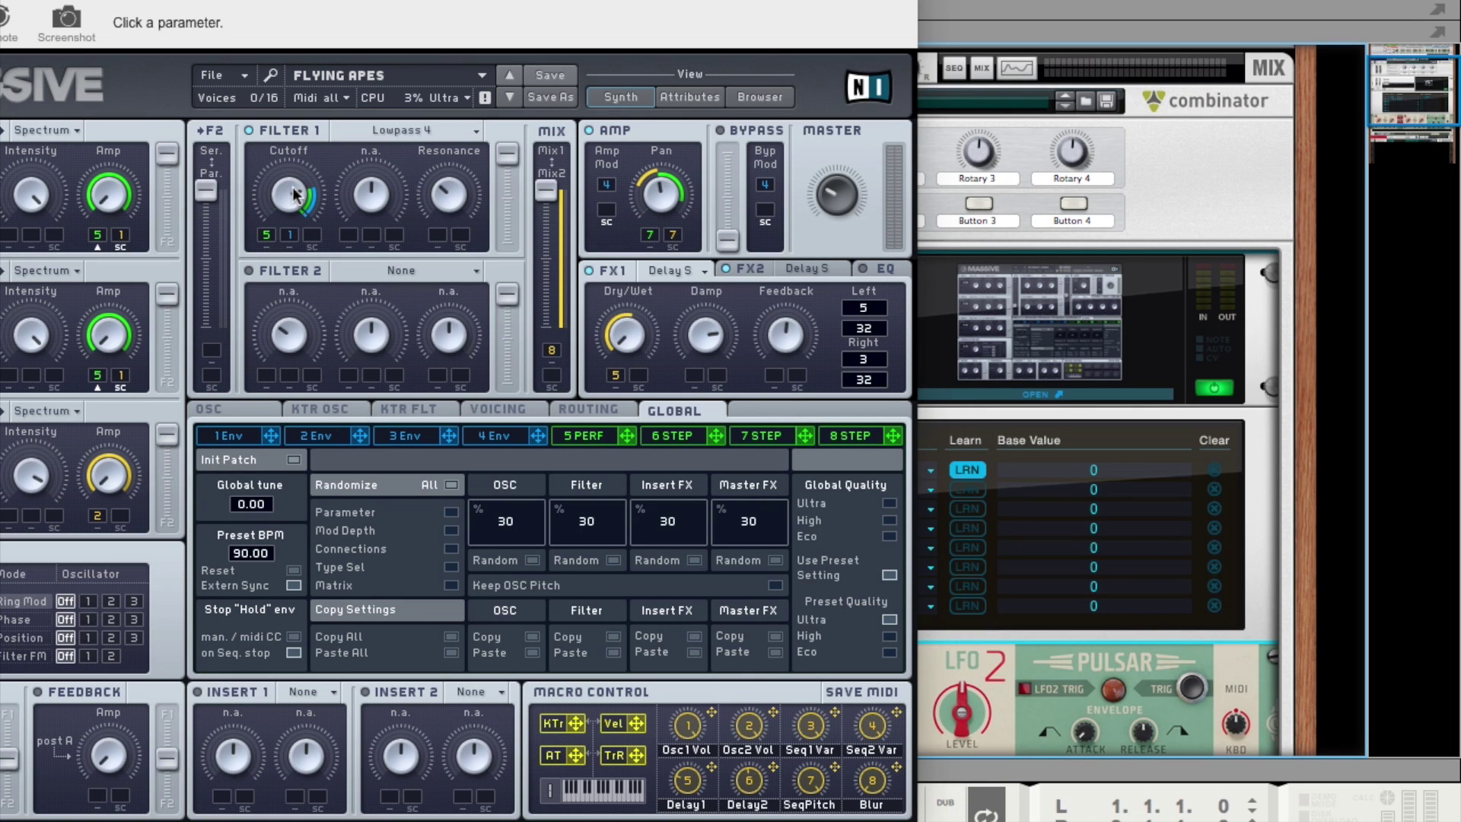
pyautogui.moveTo(293, 188); pyautogui.dragTo(306, 225)
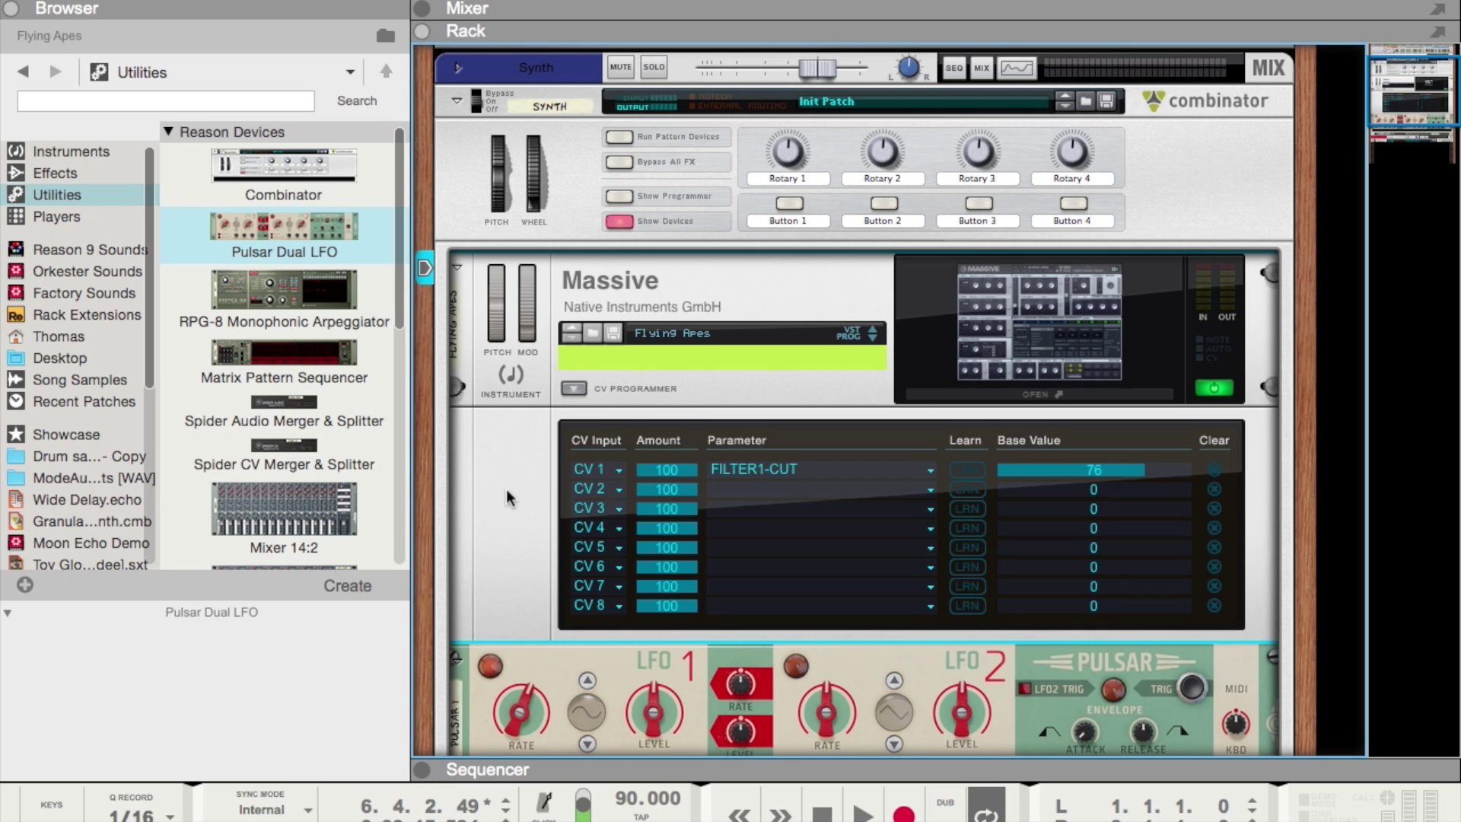
# Step: Cable Pulsar's LFO 1 output into Massive's Modulation CV In 1 on the back panel
pyautogui.press('Tab')
pyautogui.scroll(-3, 691, 523)
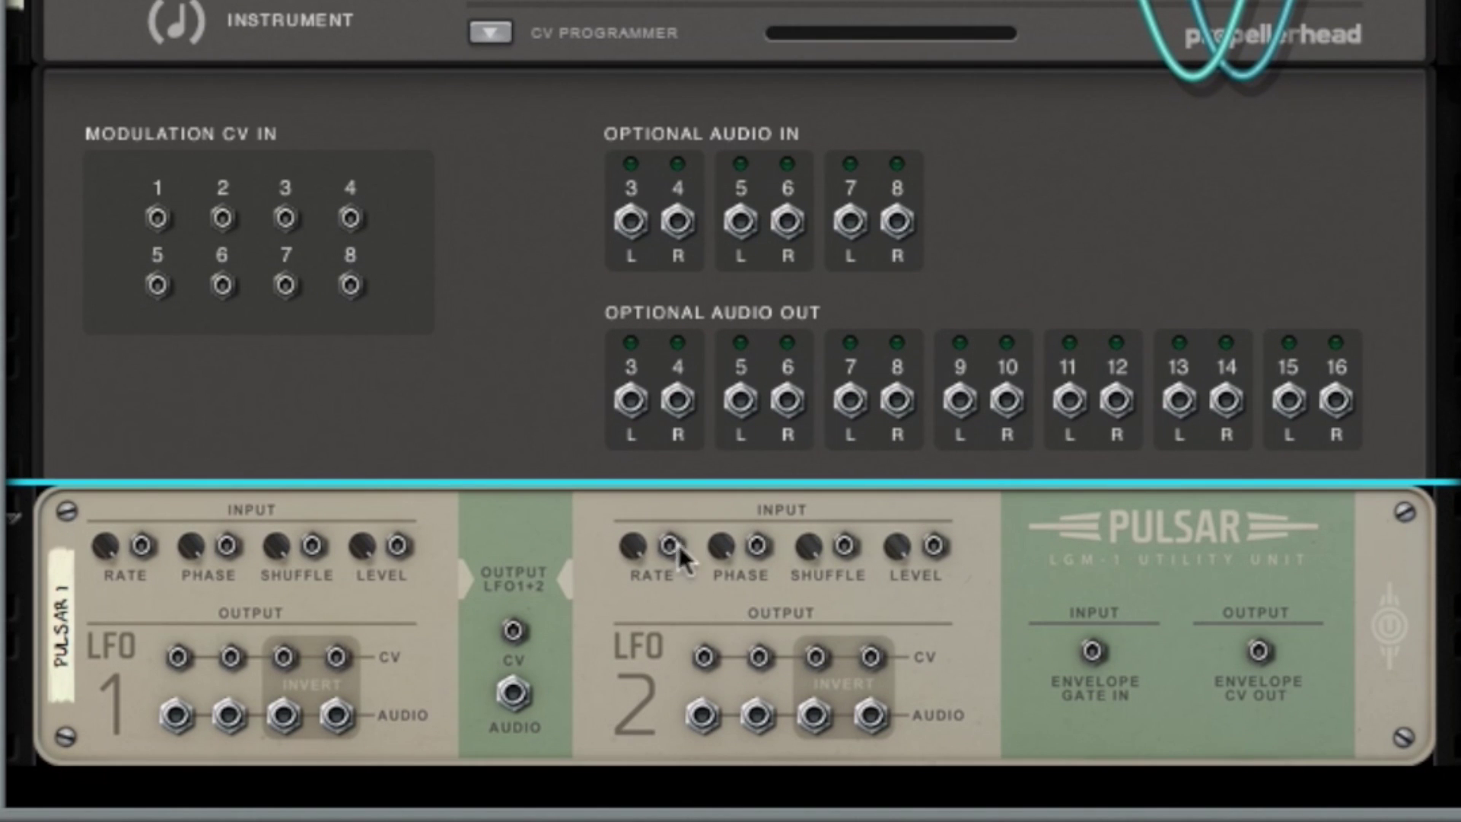
pyautogui.moveTo(175, 652); pyautogui.dragTo(158, 219)
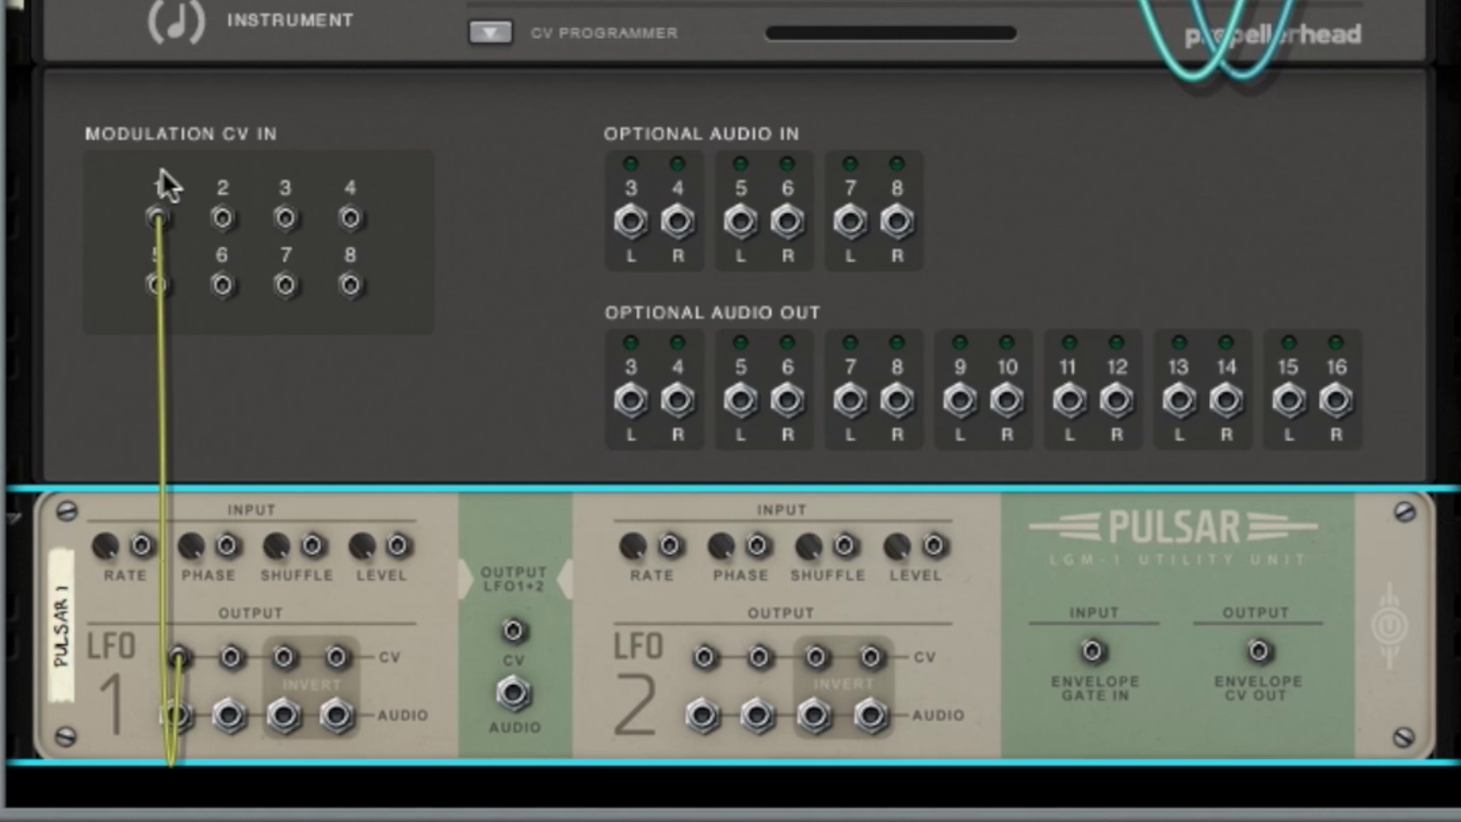
pyautogui.press('Tab')
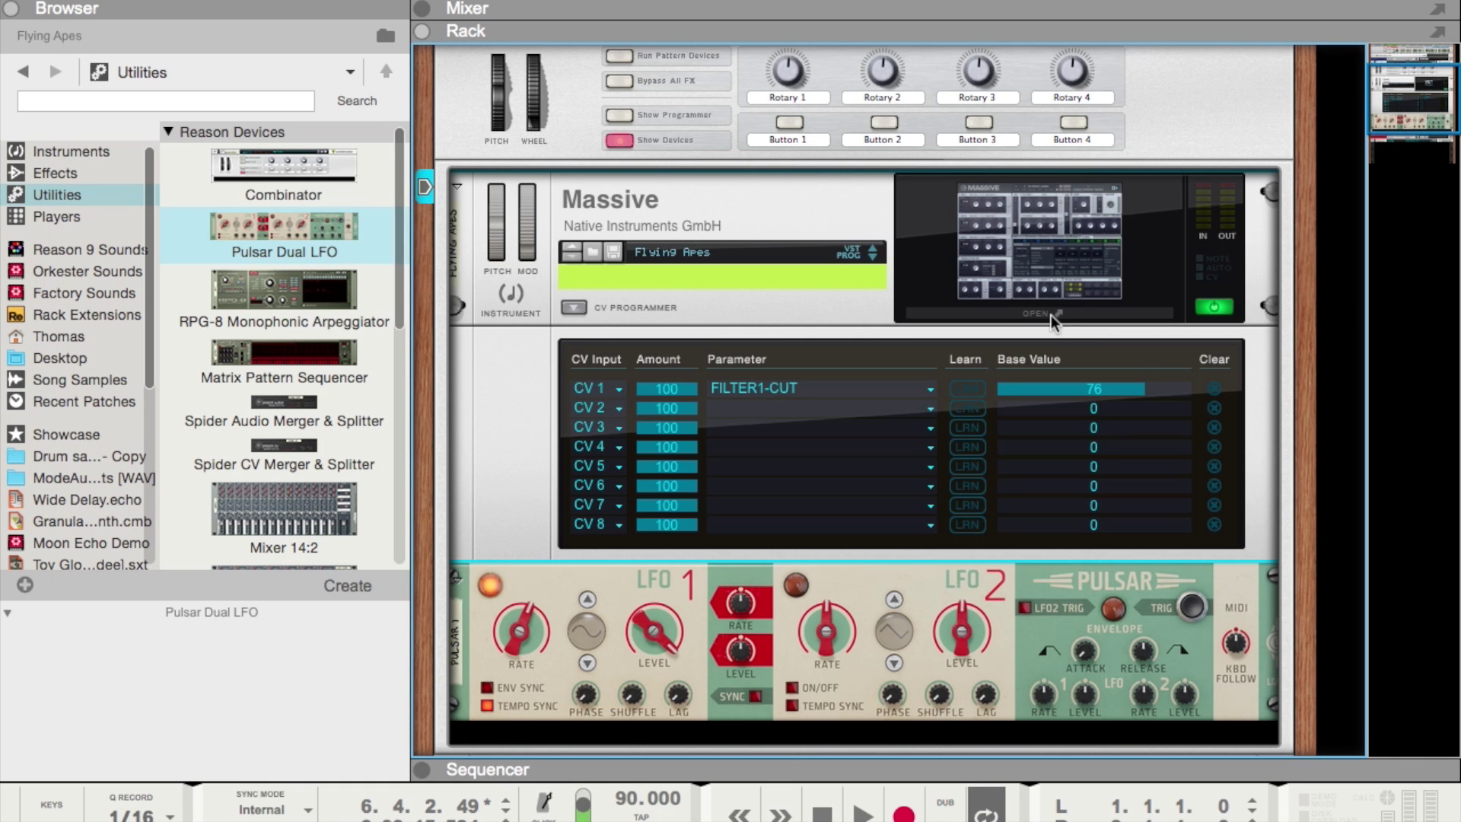
pyautogui.click(1051, 315)
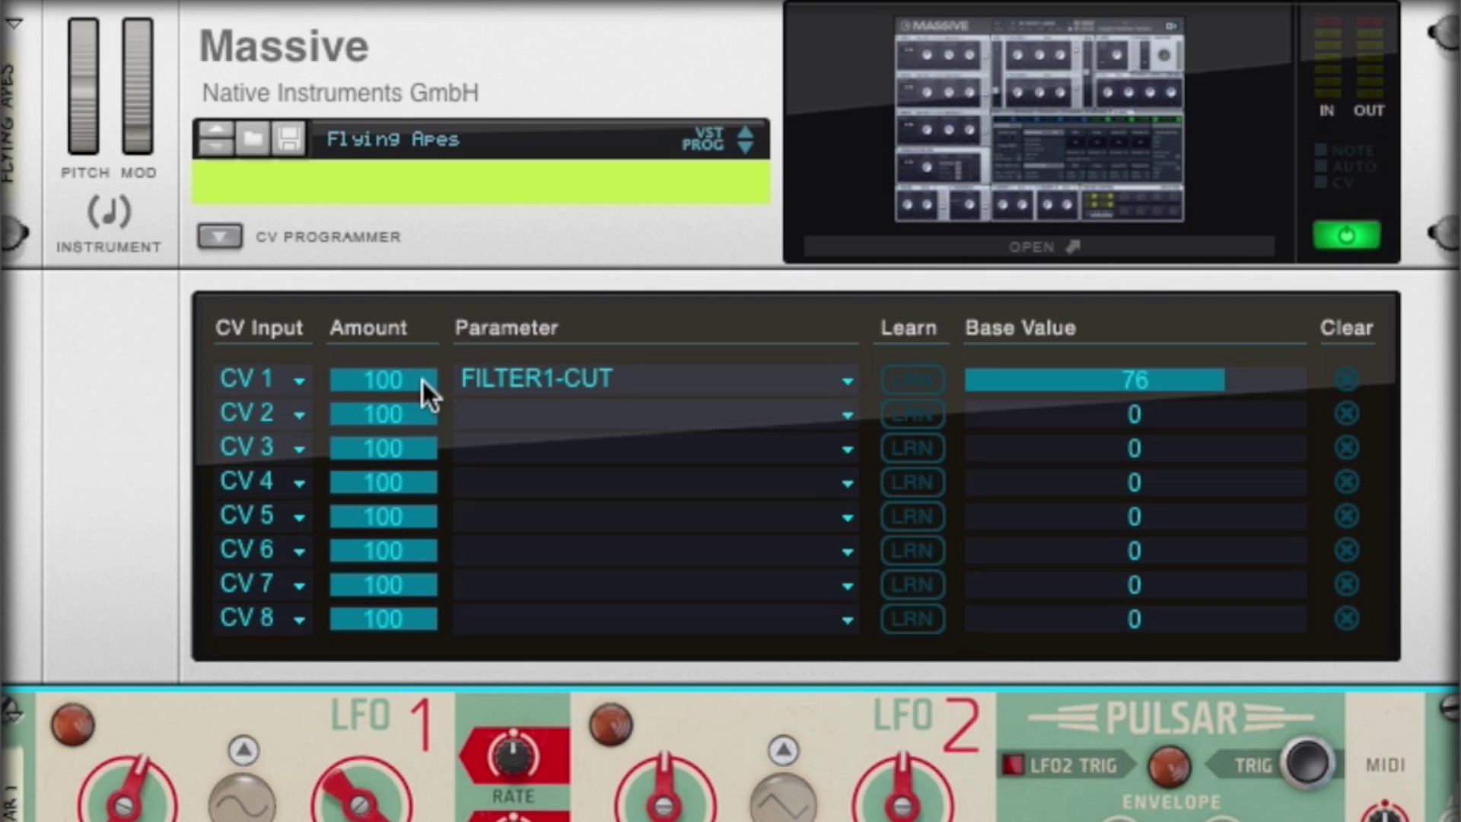
# Step: Vary the CV 1 amount, lower base value to 52, clear CV 1, and list Effects
pyautogui.moveTo(423, 381); pyautogui.dragTo(423, 350)
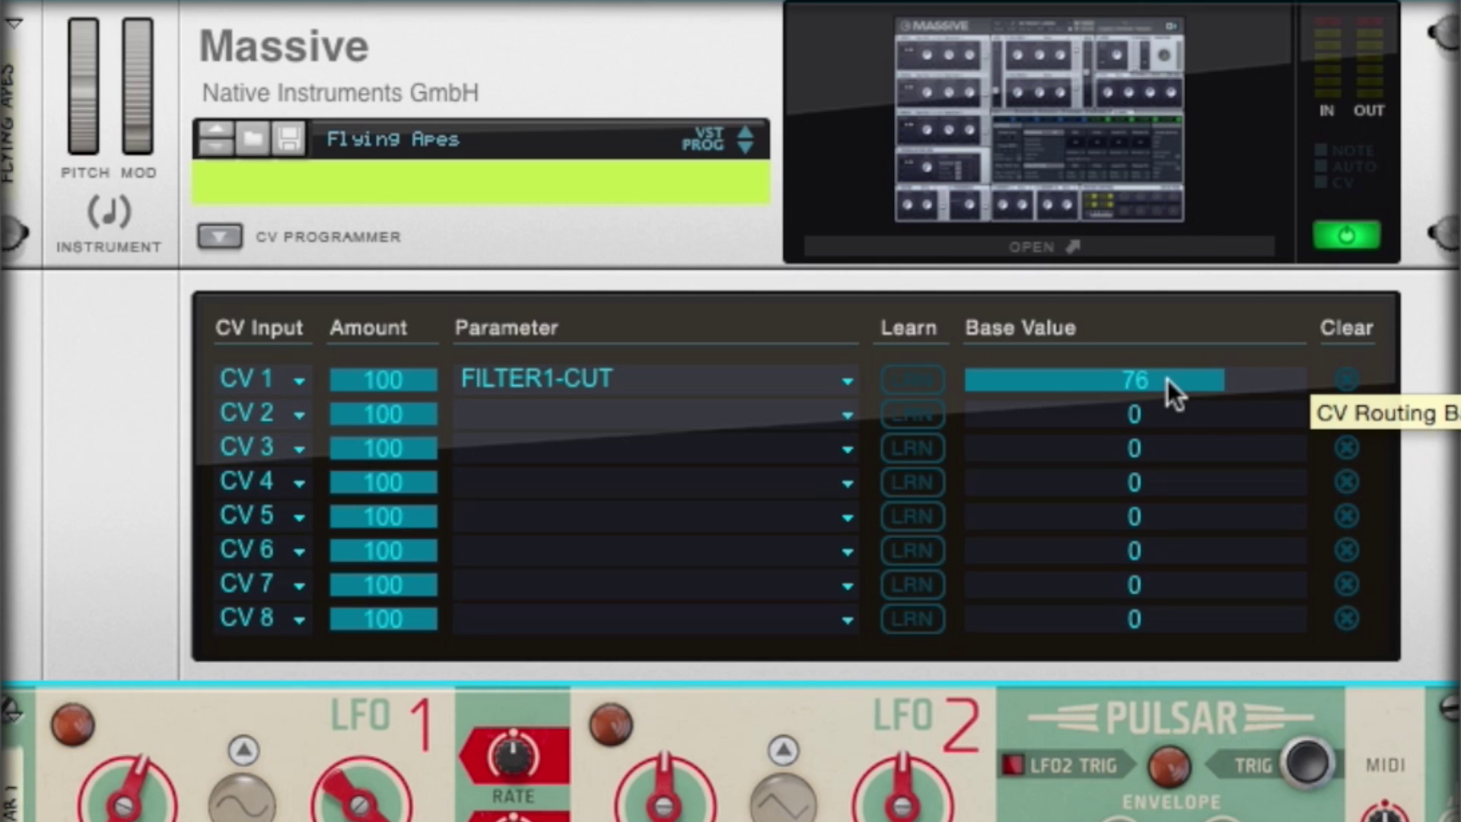
pyautogui.moveTo(1168, 381); pyautogui.dragTo(1173, 412)
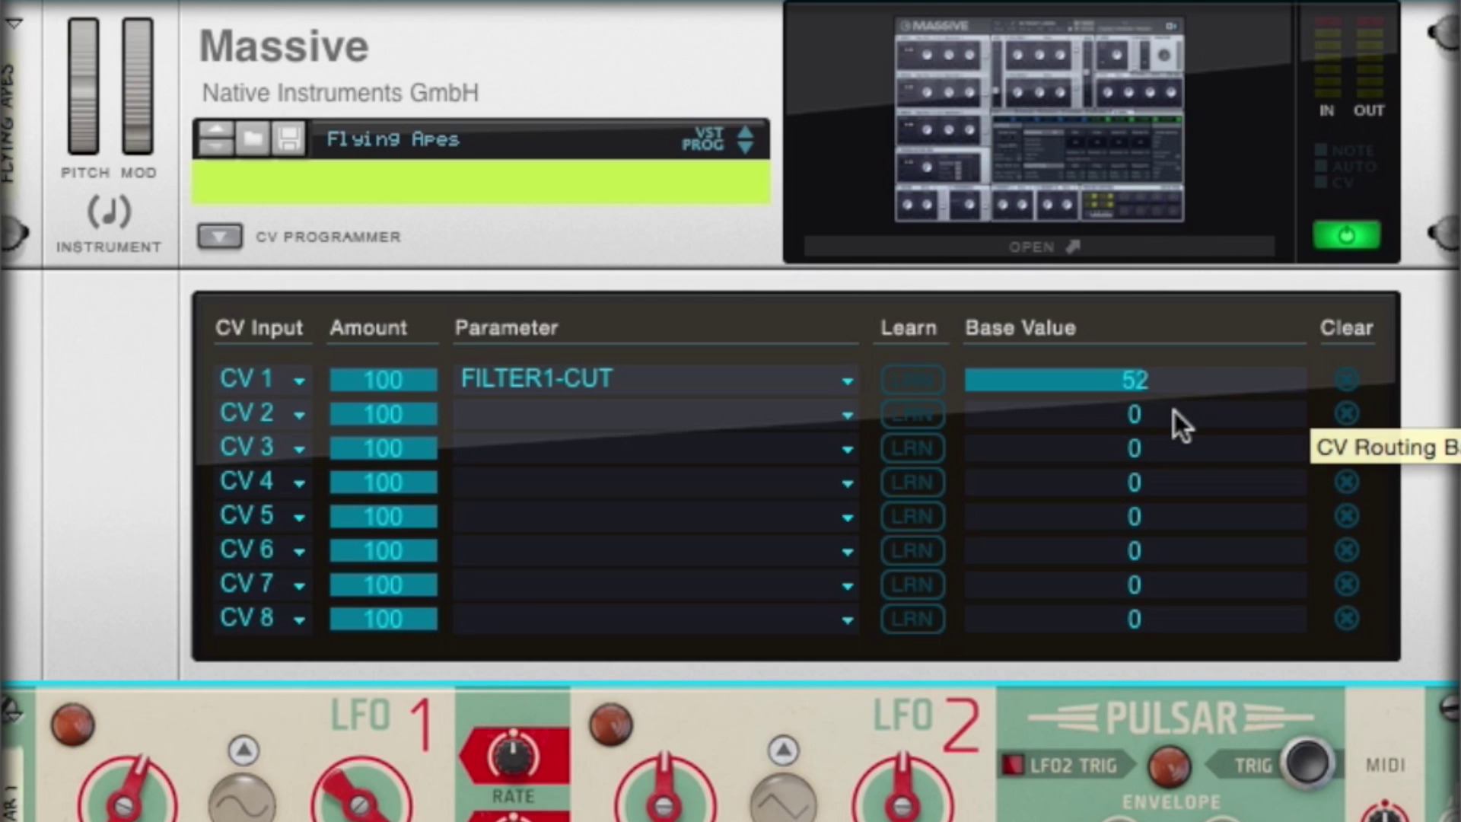
pyautogui.click(1347, 378)
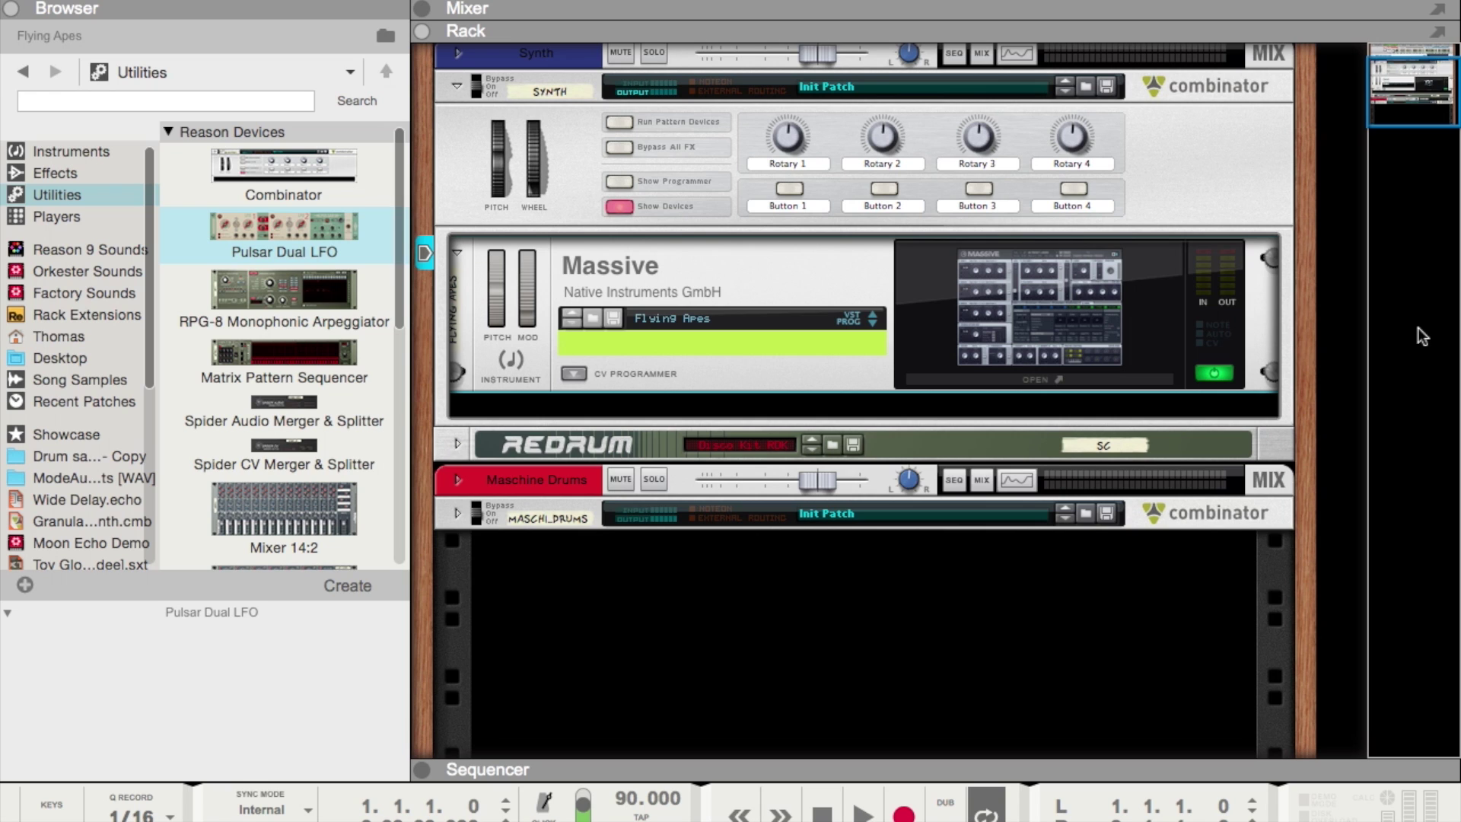
pyautogui.click(71, 174)
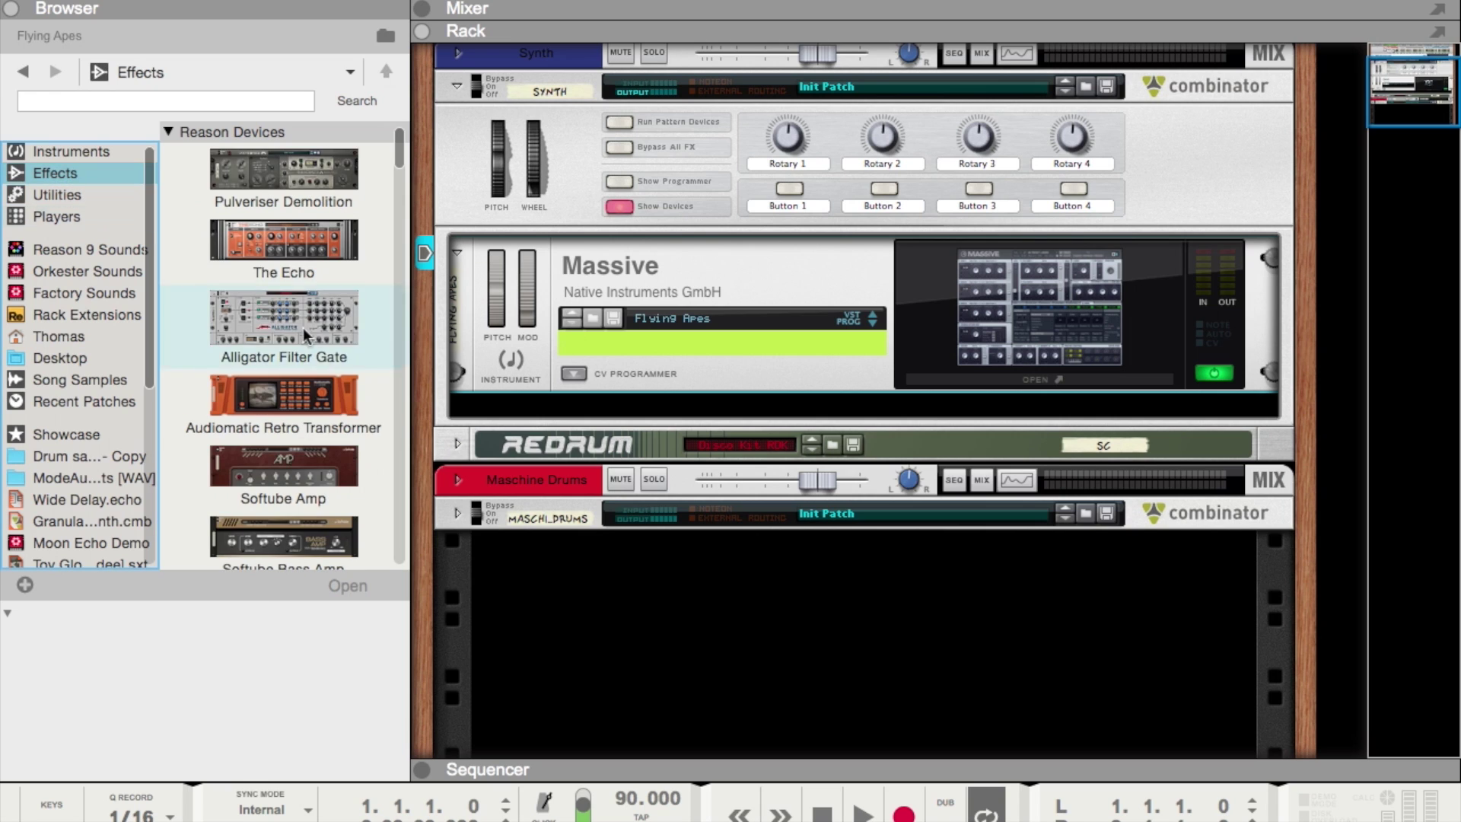
pyautogui.scroll(-15, 304, 388)
# Step: Scroll to Solid Bus Comp and drop it into the Synth combinator below Massive
pyautogui.scroll(-12, 304, 388)
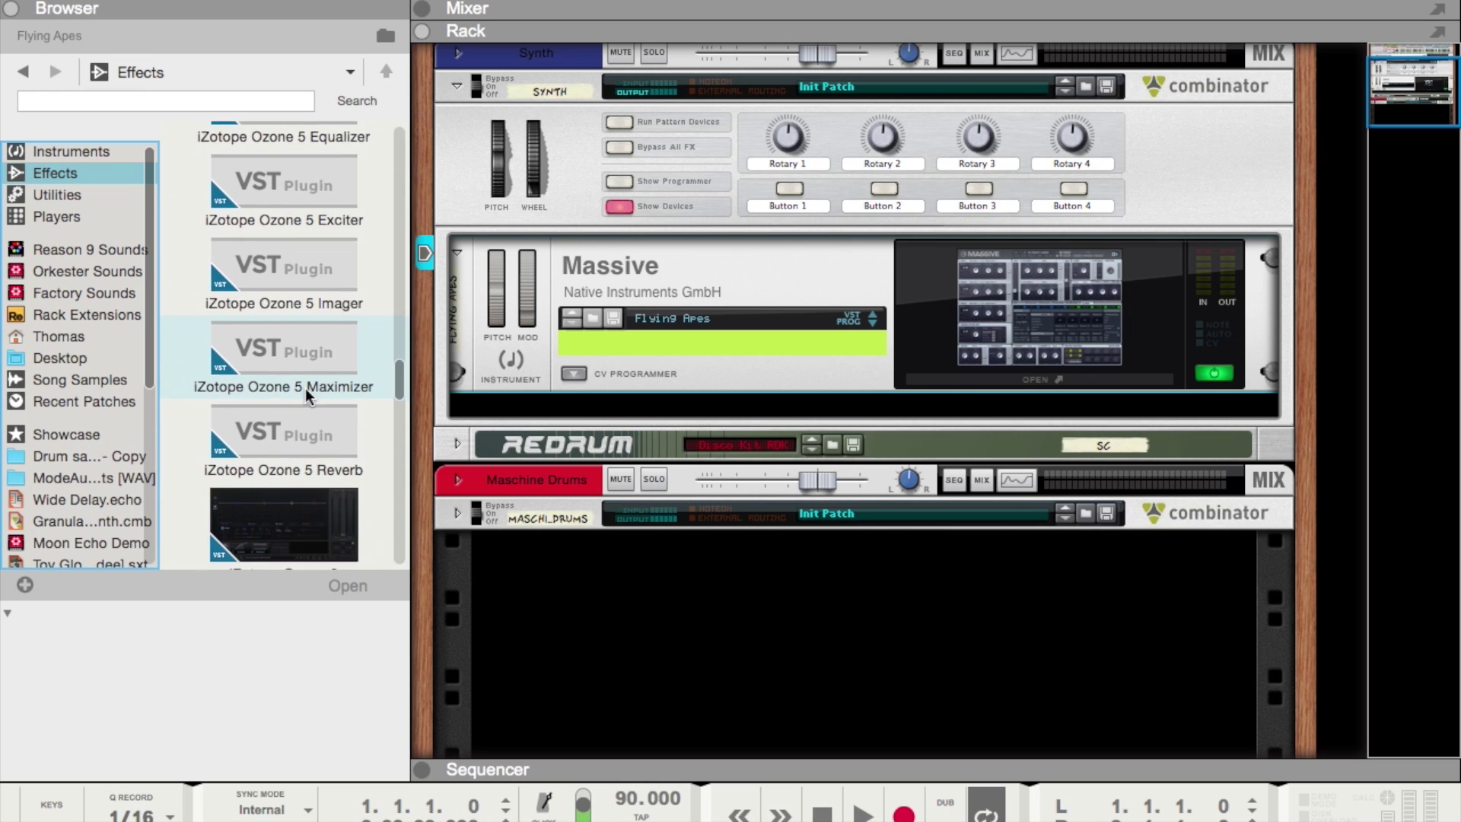
pyautogui.scroll(-2, 304, 388)
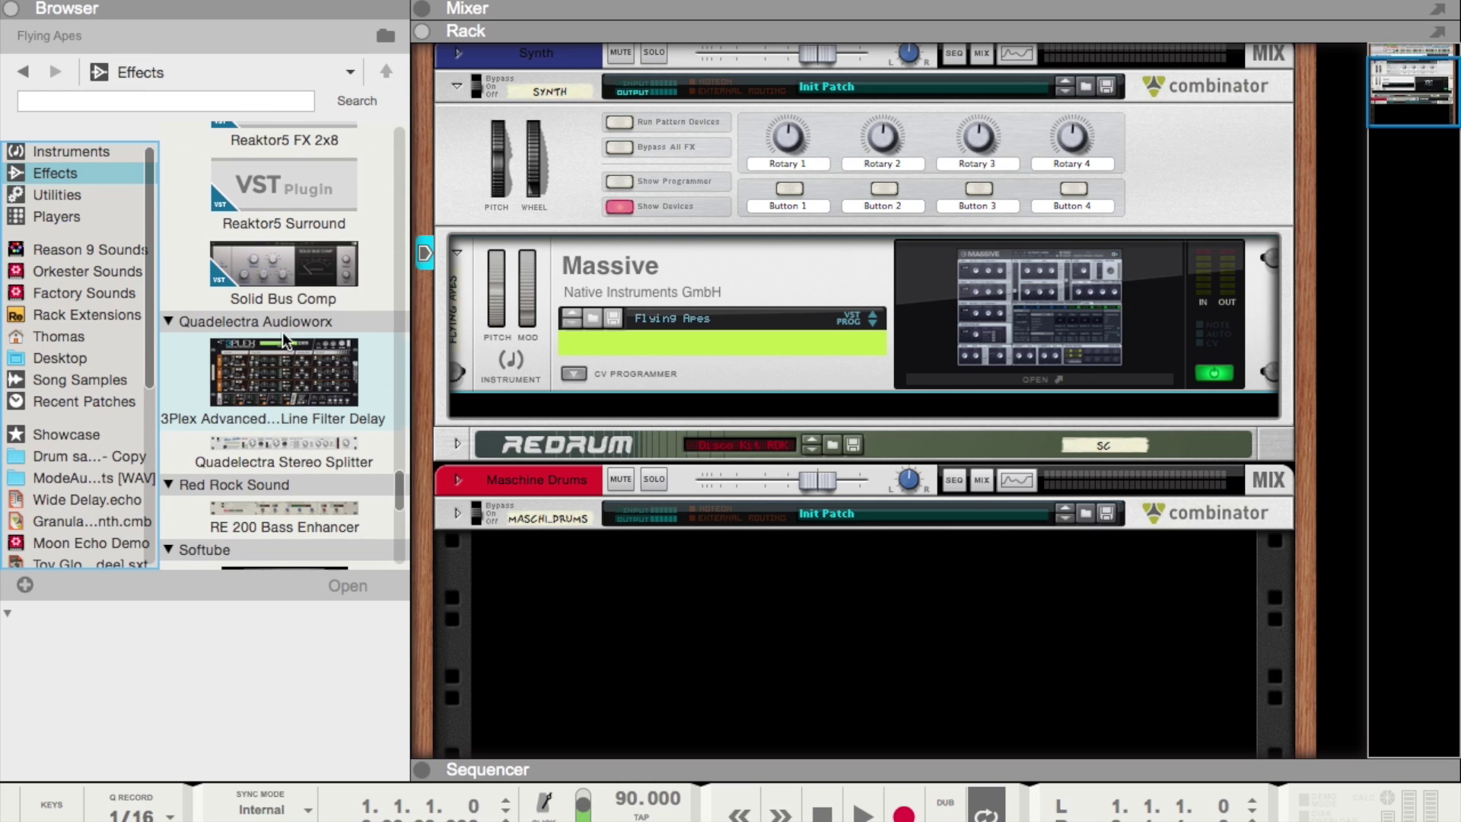
pyautogui.moveTo(288, 342)
pyautogui.mouseDown()
pyautogui.moveTo(343, 312)
pyautogui.moveTo(573, 405)
pyautogui.mouseUp()
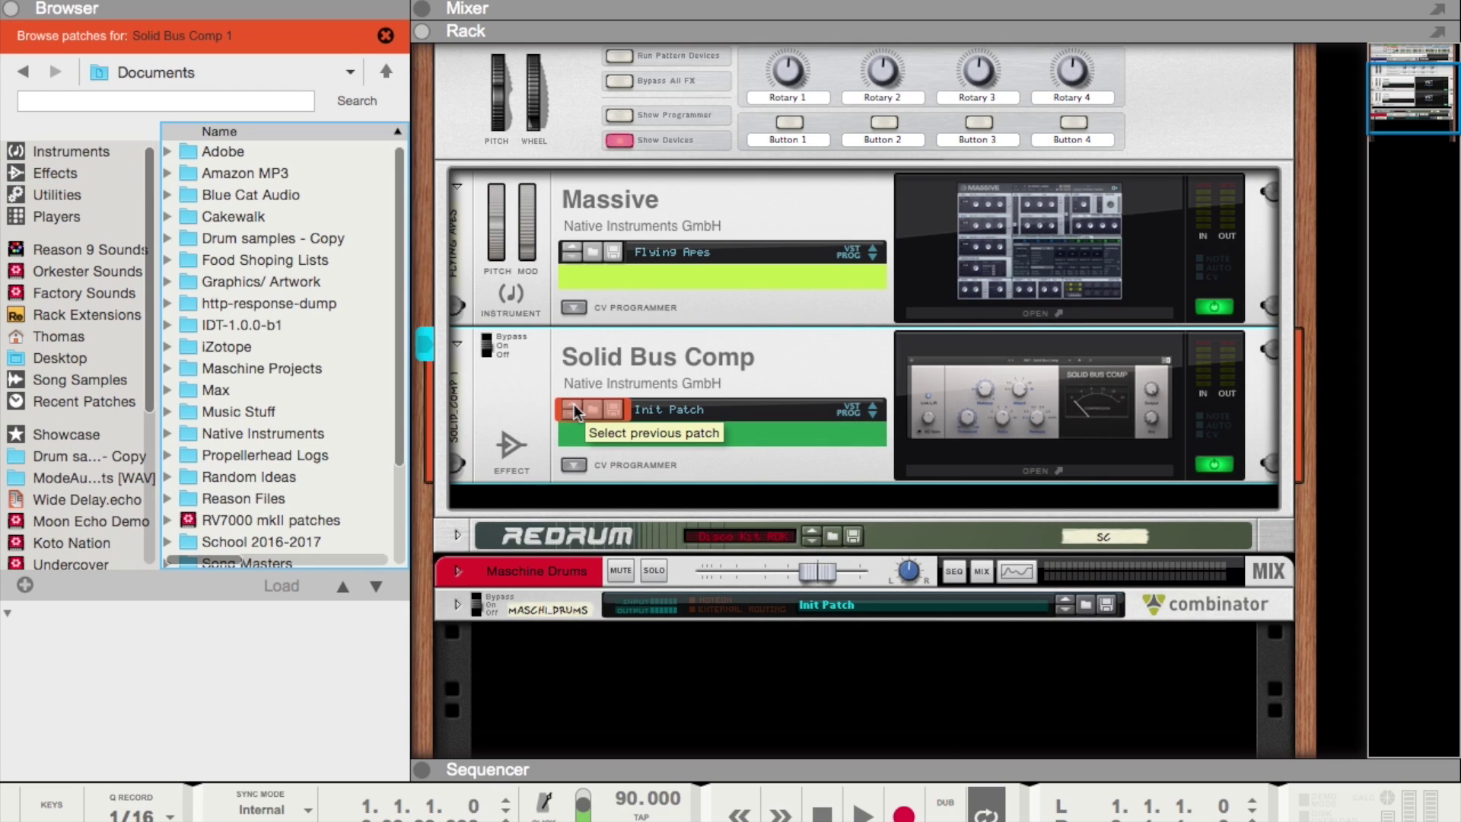
pyautogui.press('Tab')
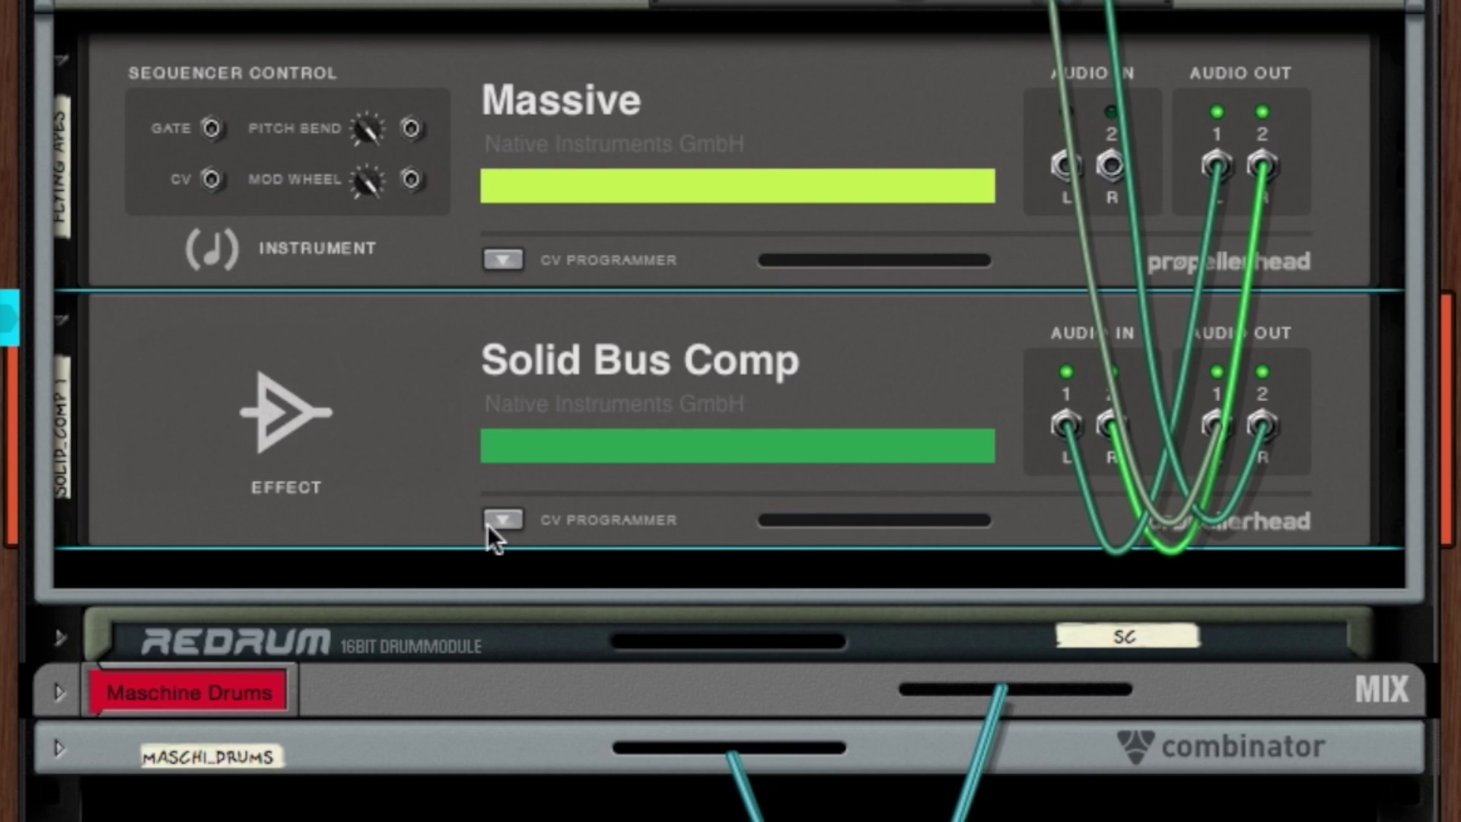
# Step: Expose Solid Bus Comp's optional inputs, unfold Redrum, and cable its Stereo Out L/R to inputs 3/4
pyautogui.click(501, 520)
pyautogui.scroll(-2, 742, 477)
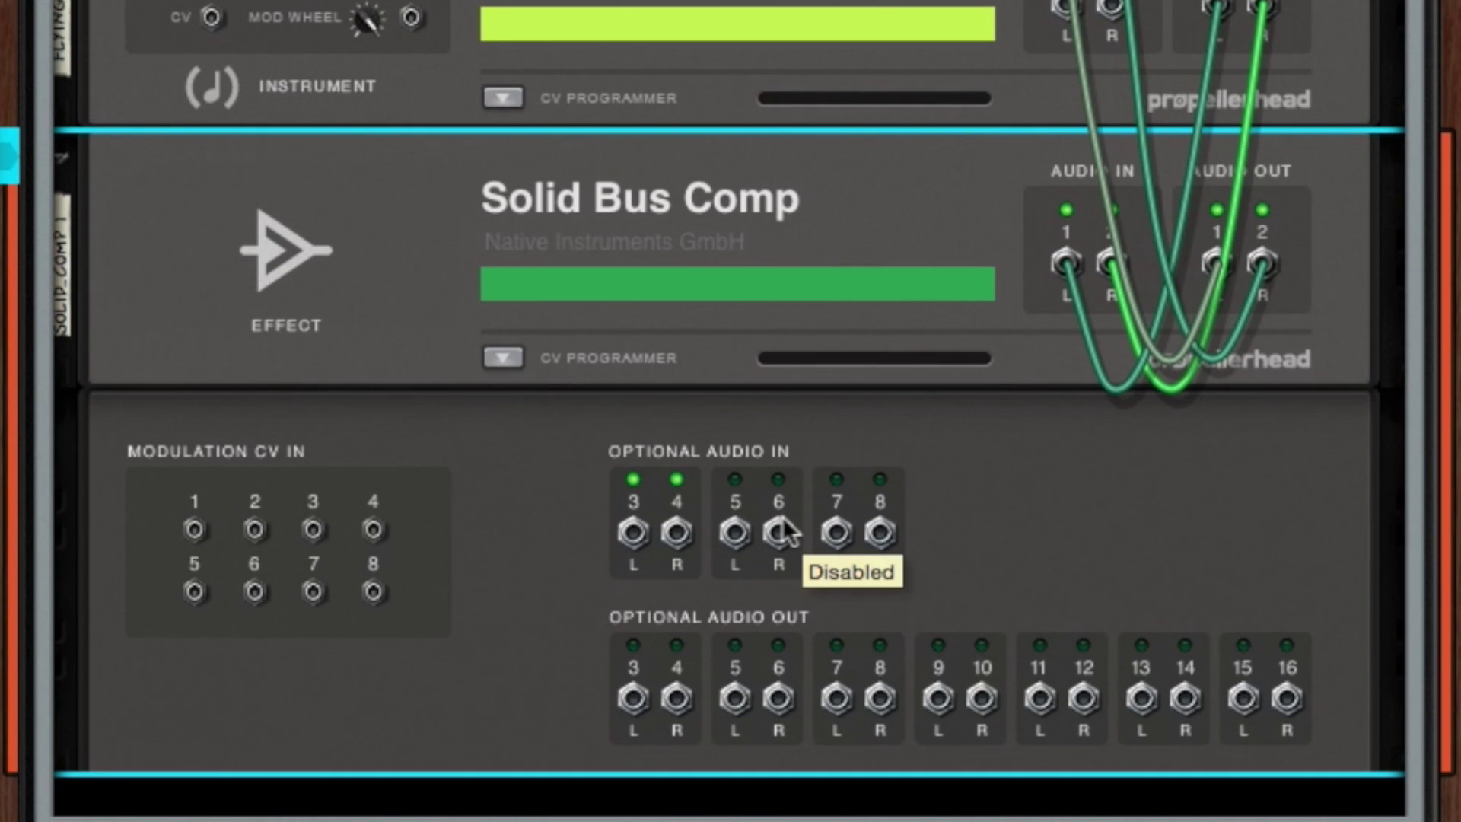
pyautogui.scroll(-2, 388, 522)
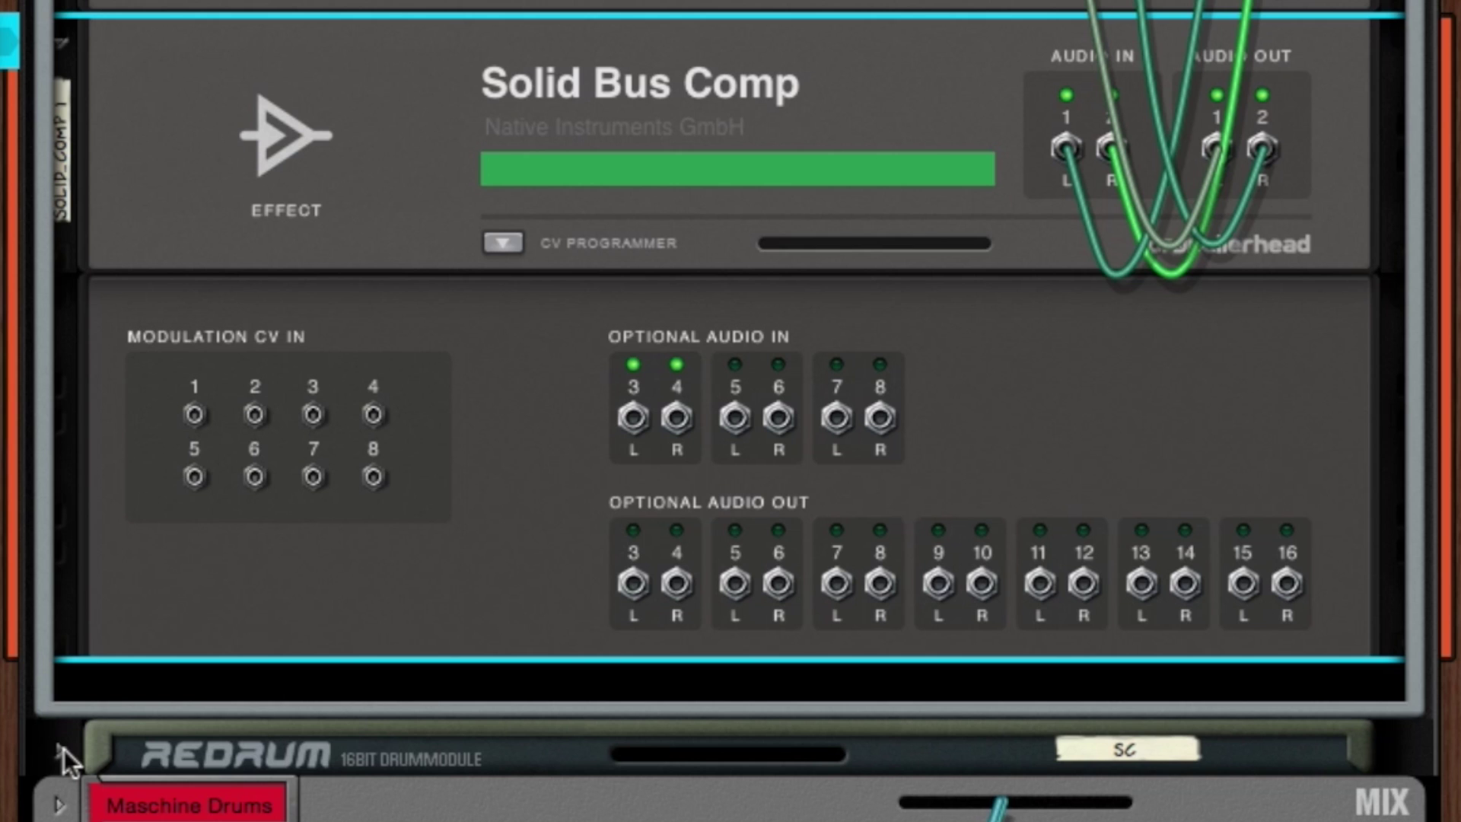
pyautogui.click(64, 749)
pyautogui.scroll(-3, 592, 493)
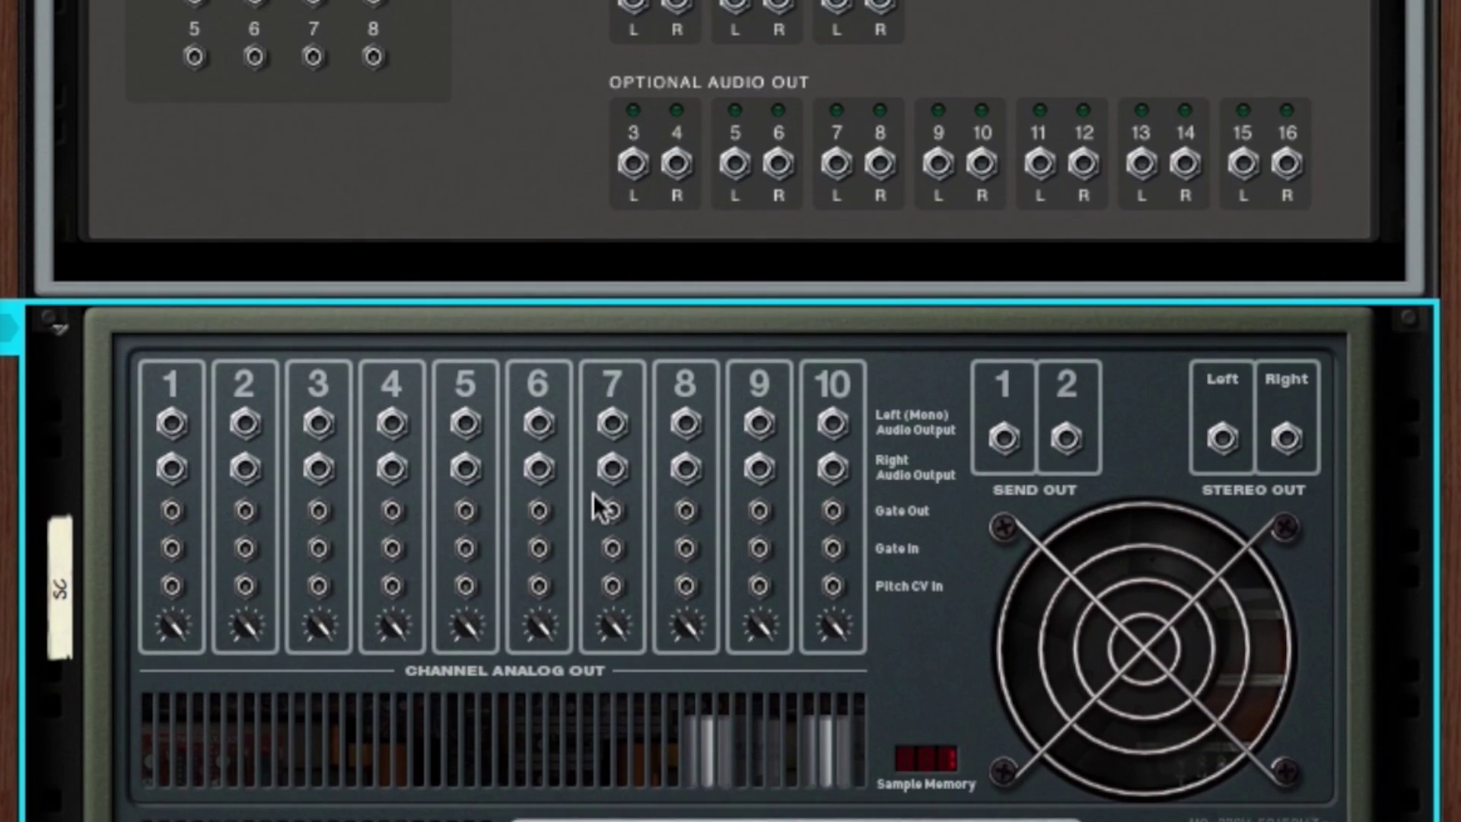
pyautogui.scroll(1, 1178, 506)
pyautogui.moveTo(1173, 496); pyautogui.dragTo(635, 125)
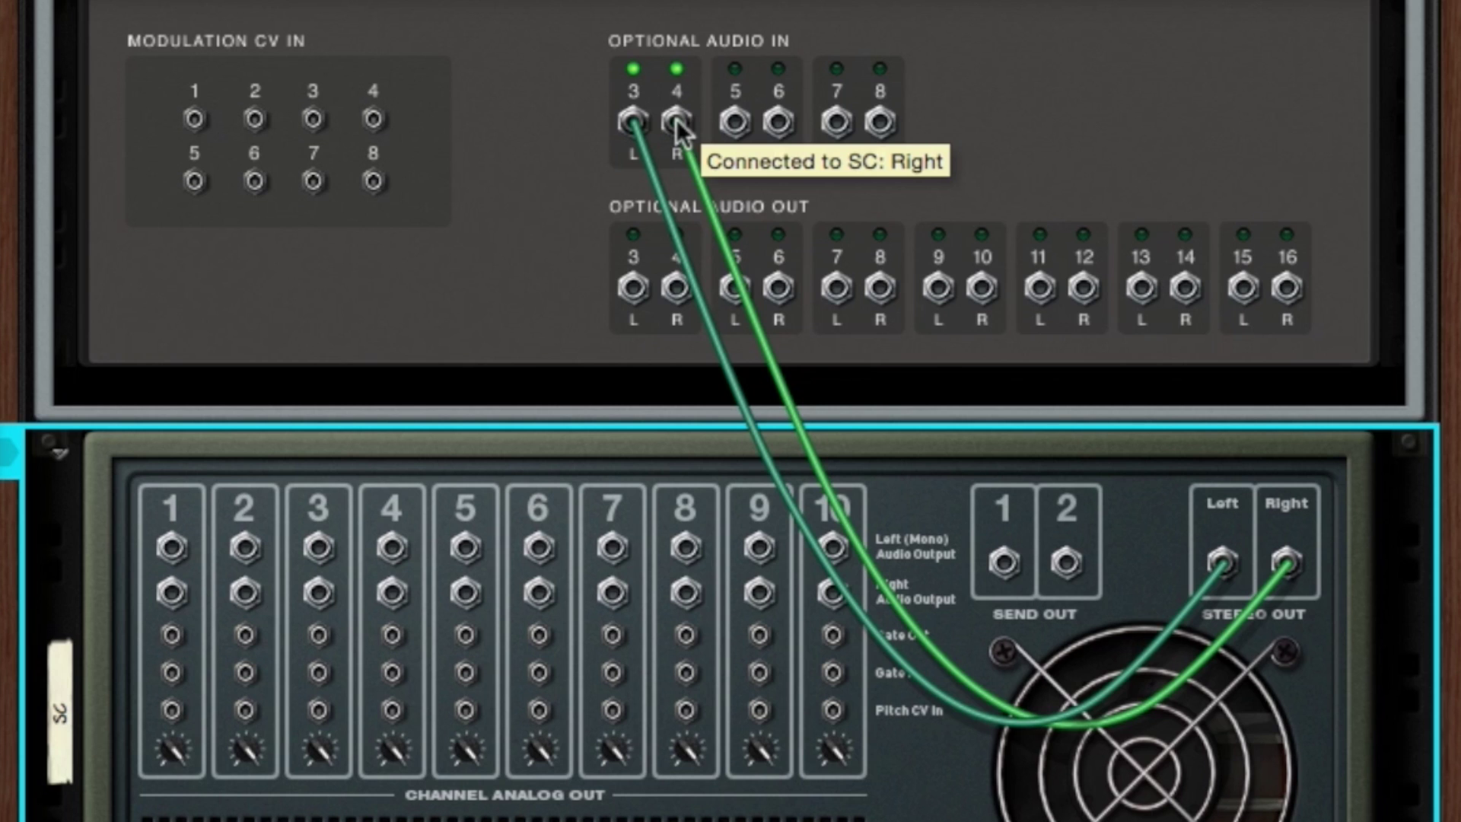
# Step: Set Solid Bus Comp to ratio 10, lower threshold, 0.1 attack, and enable its sidechain
pyautogui.press('Tab')
pyautogui.scroll(-5, 677, 114)
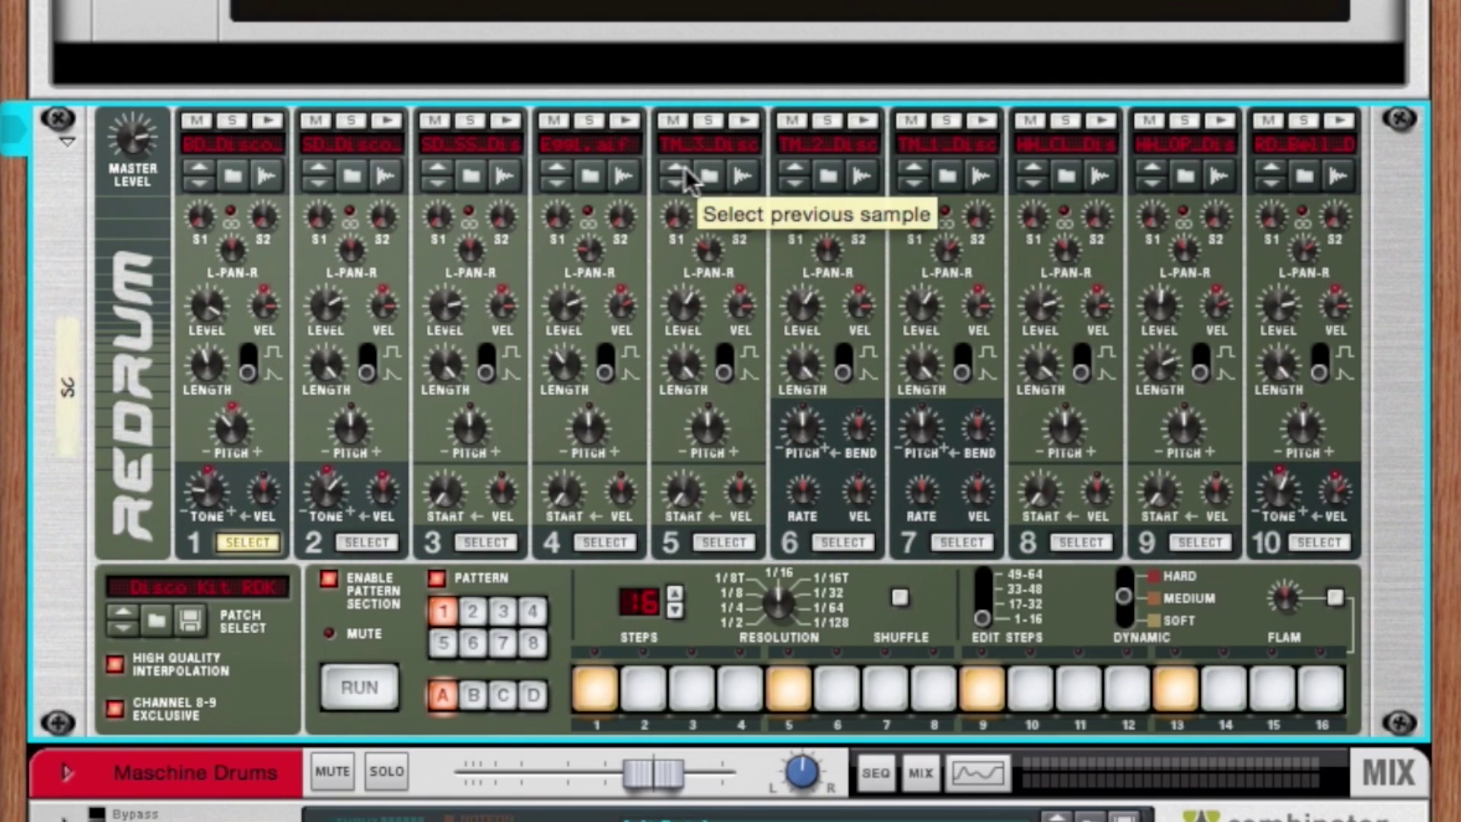
pyautogui.scroll(8, 633, 683)
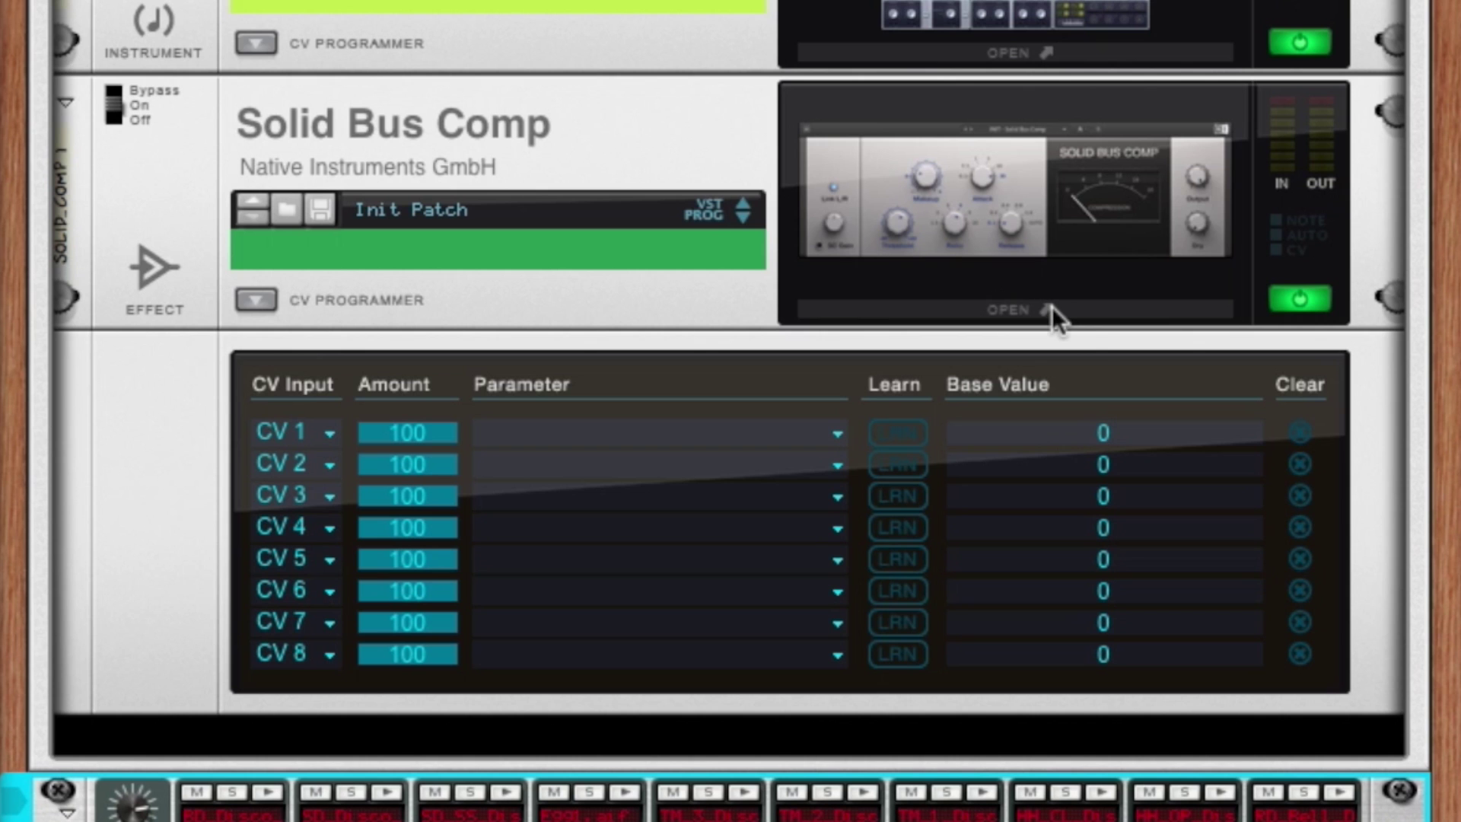
pyautogui.click(1052, 306)
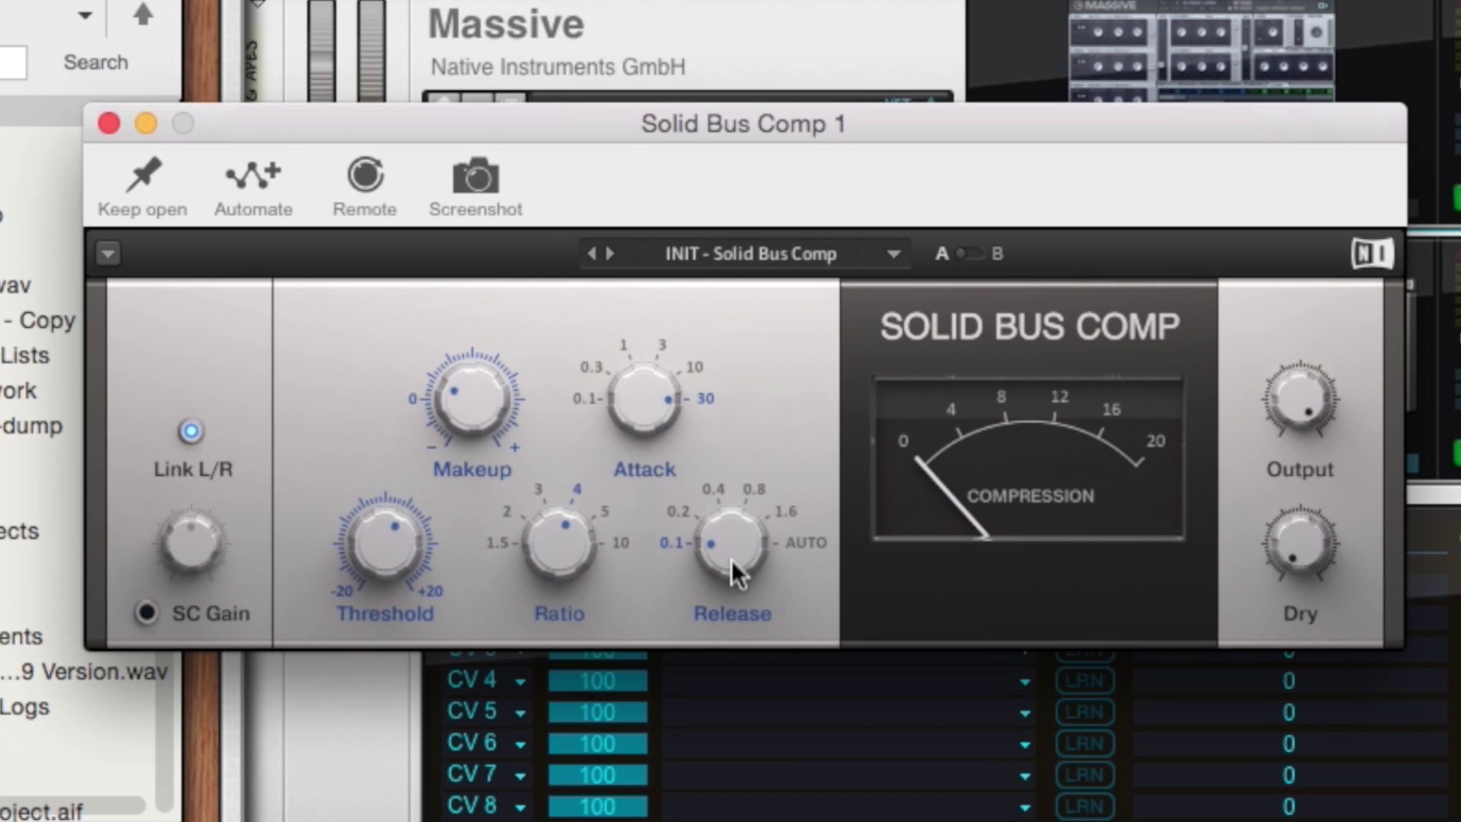
pyautogui.moveTo(563, 554); pyautogui.dragTo(559, 354)
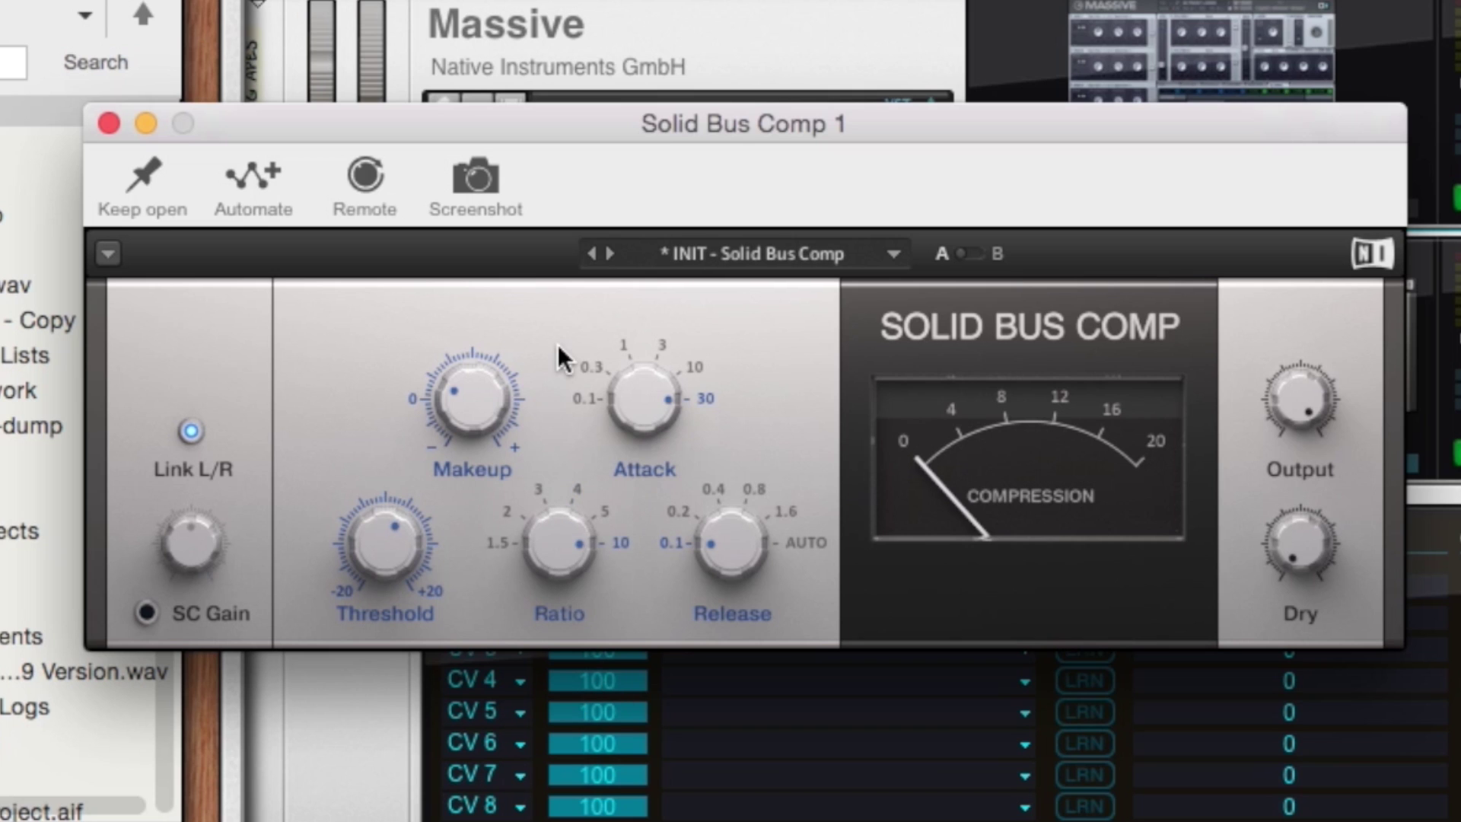
pyautogui.moveTo(405, 502); pyautogui.dragTo(401, 522)
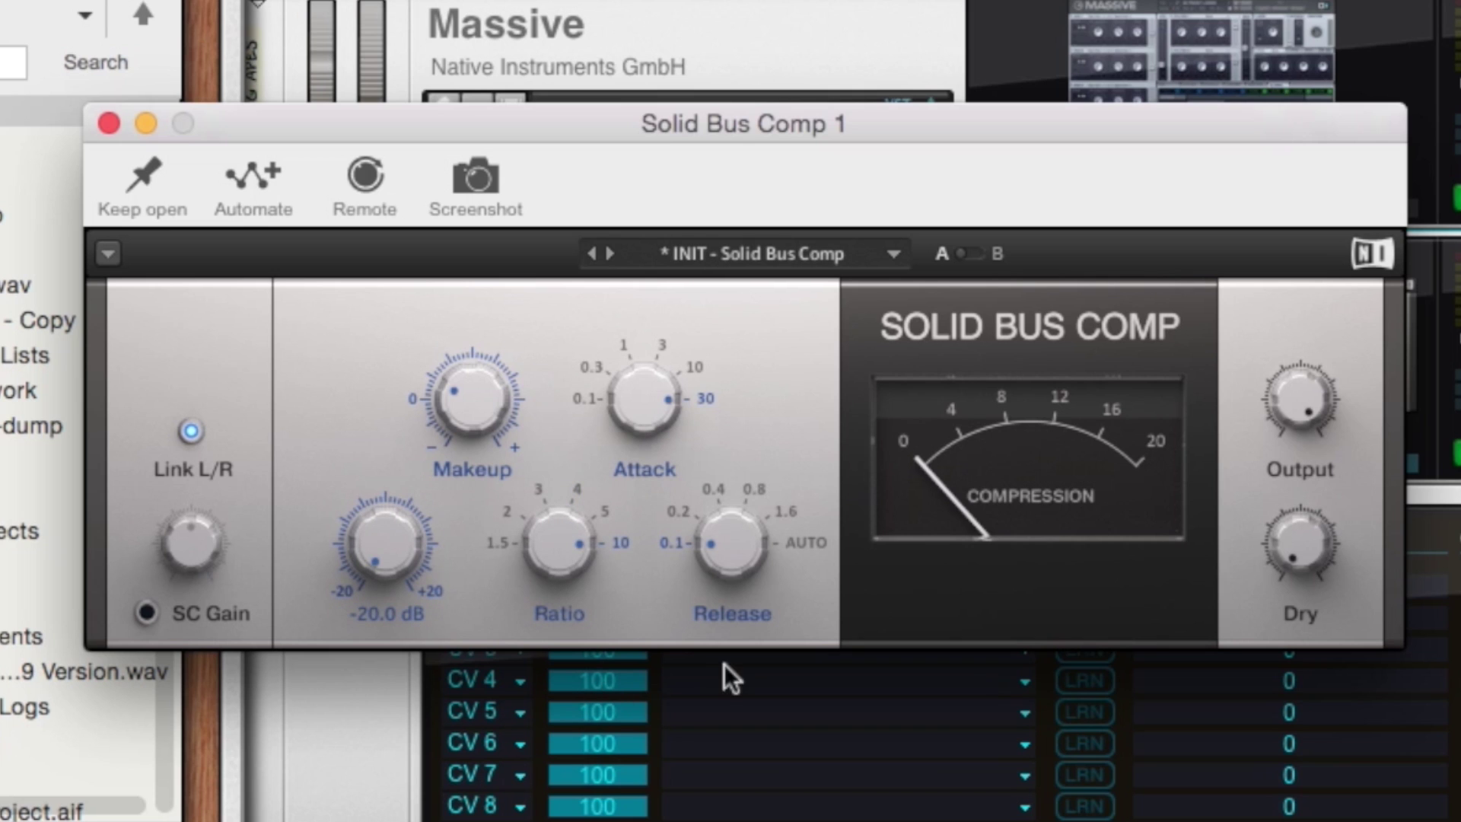
pyautogui.moveTo(643, 384); pyautogui.dragTo(614, 390)
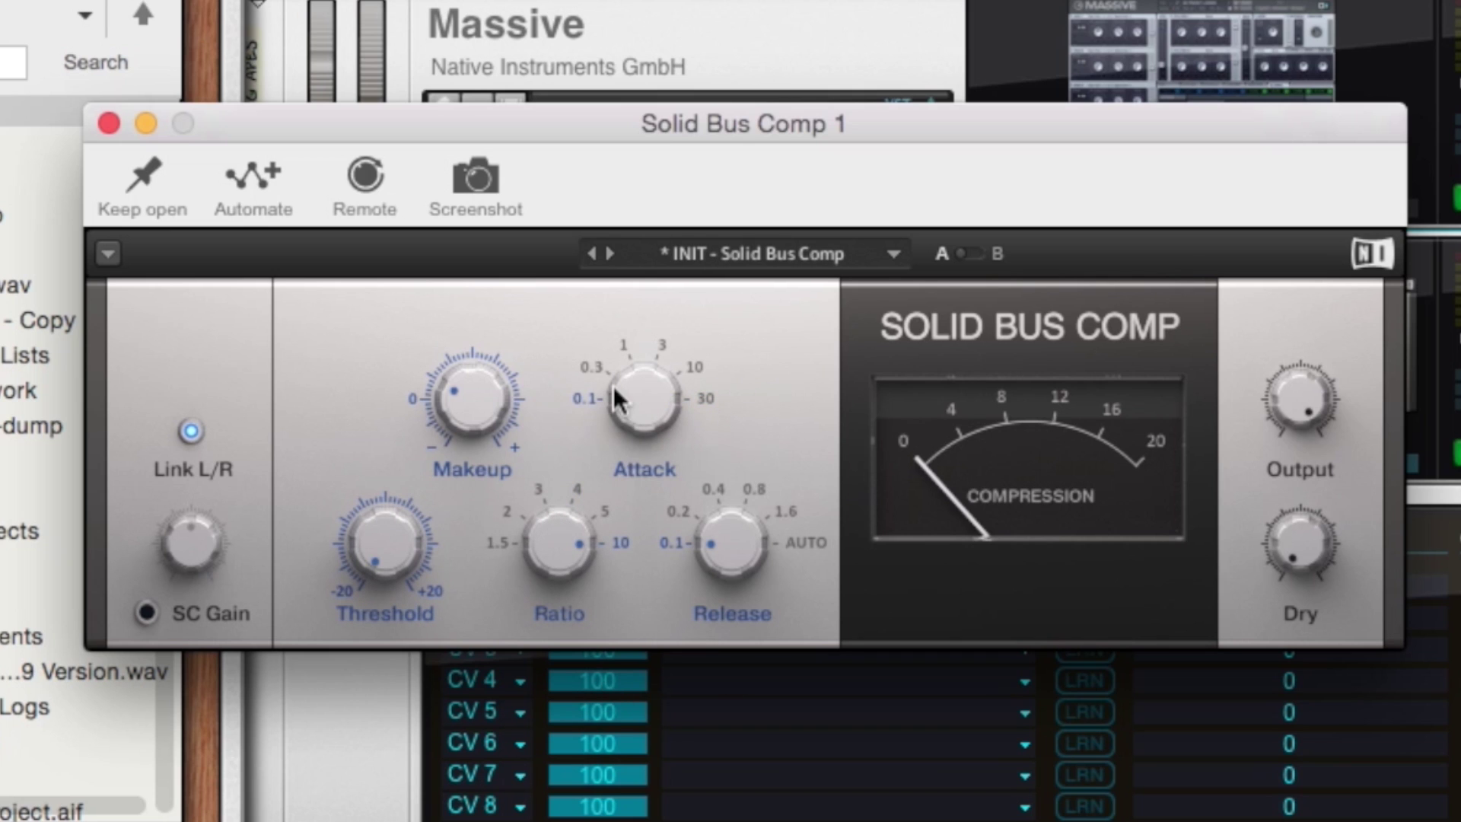
pyautogui.click(146, 611)
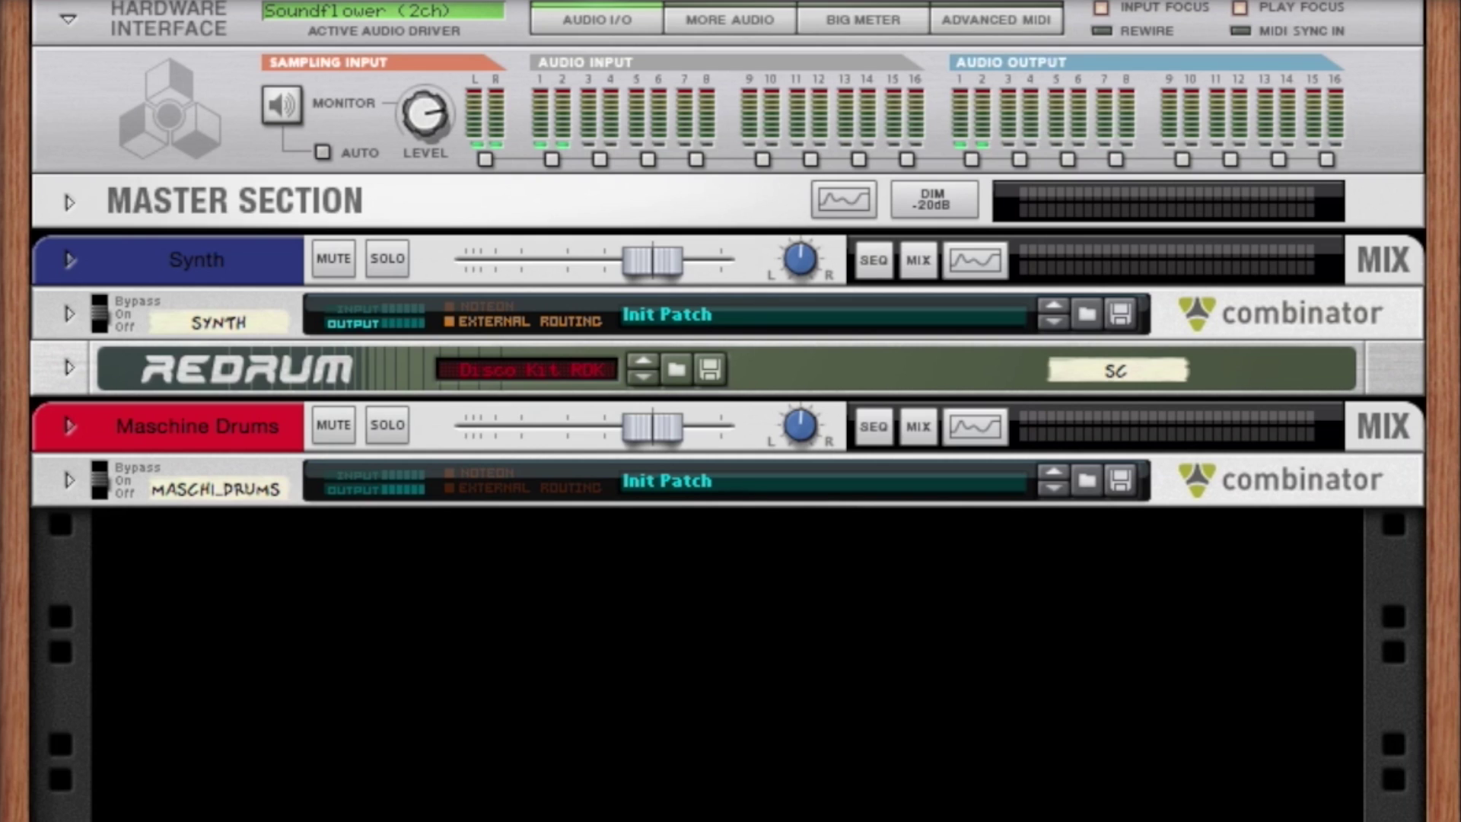
pyautogui.click(69, 479)
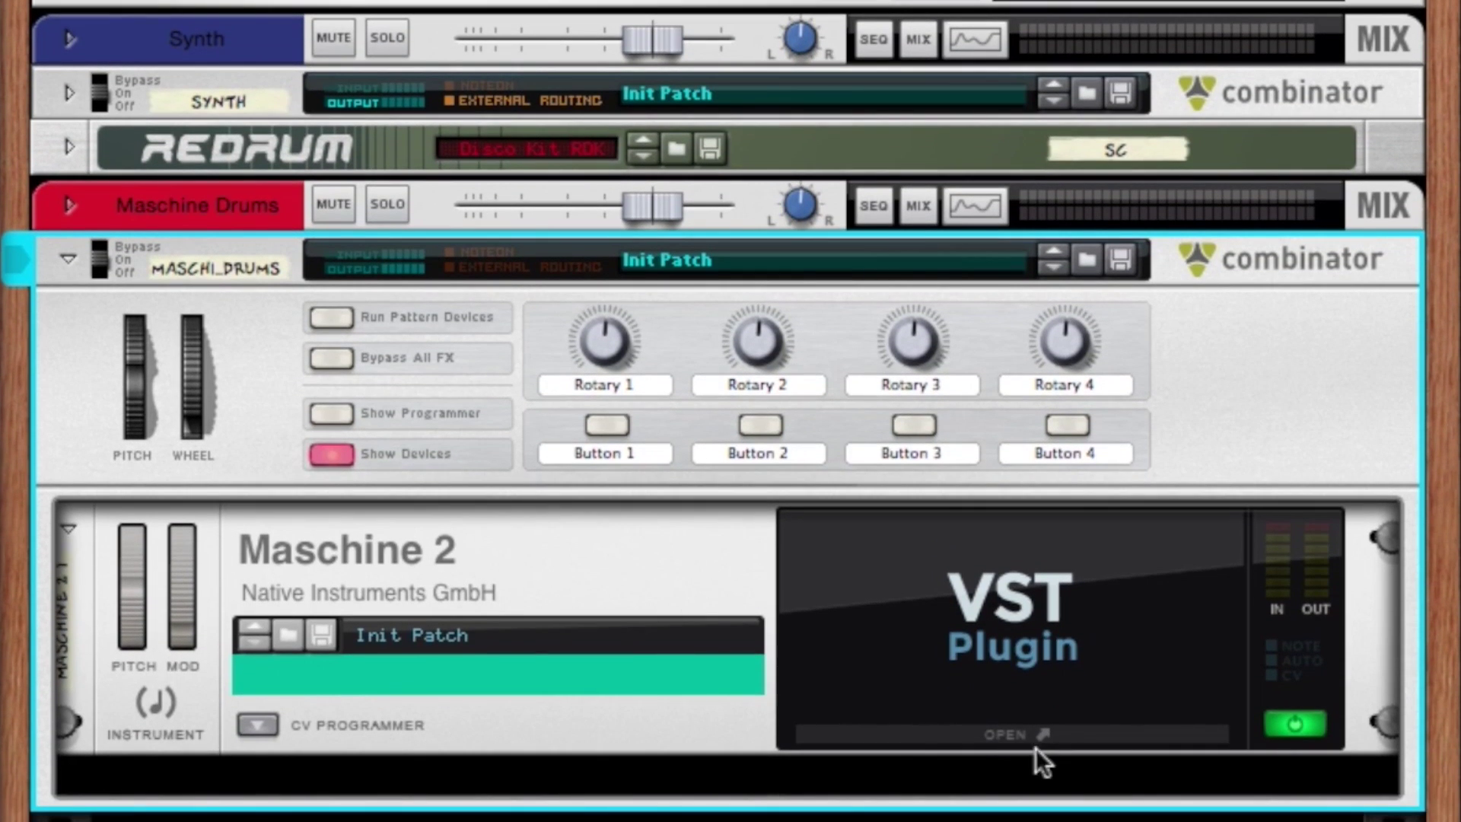
pyautogui.click(1033, 735)
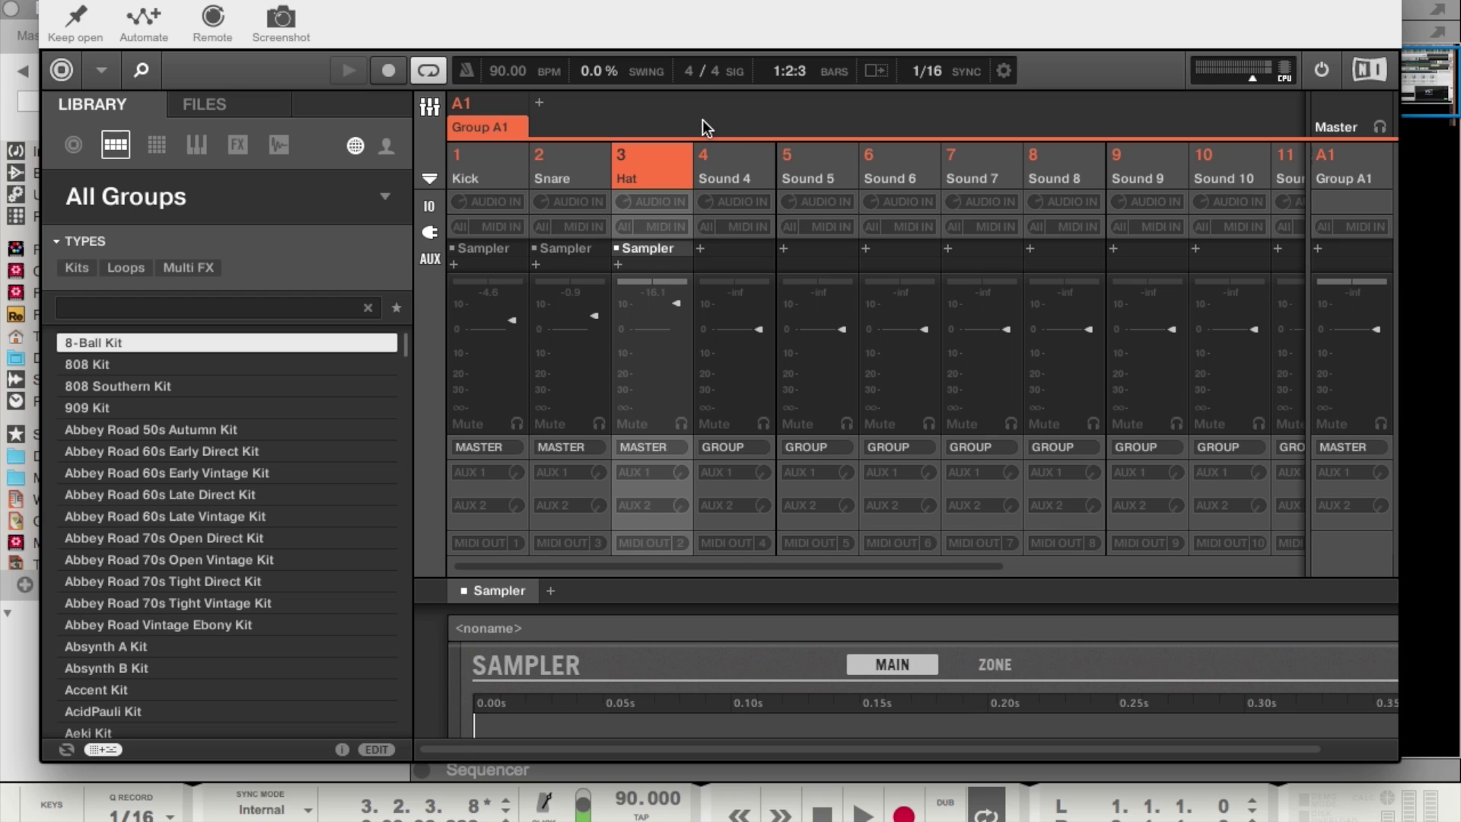
pyautogui.press('super+m')
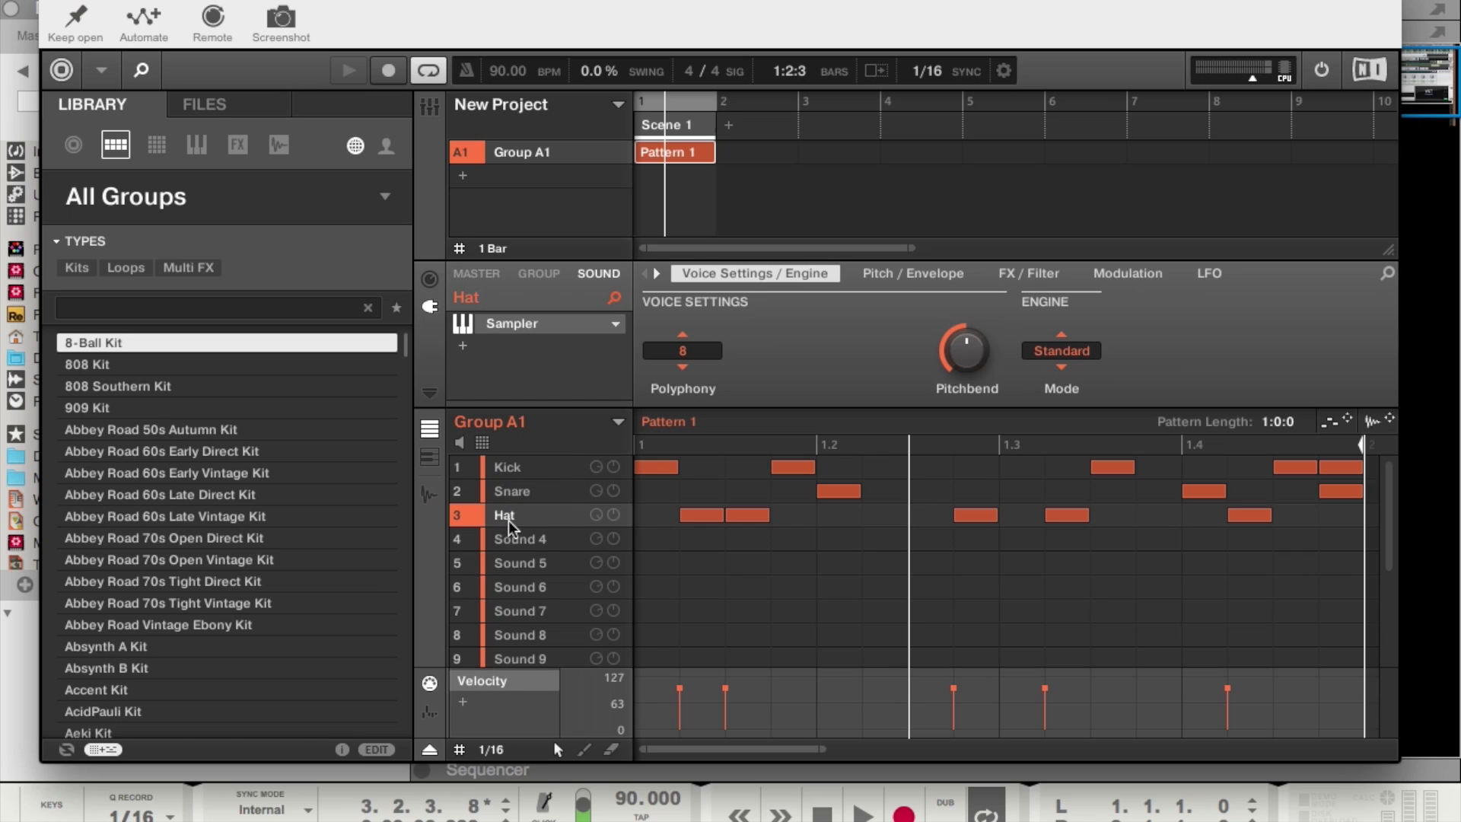
pyautogui.press('super+w')
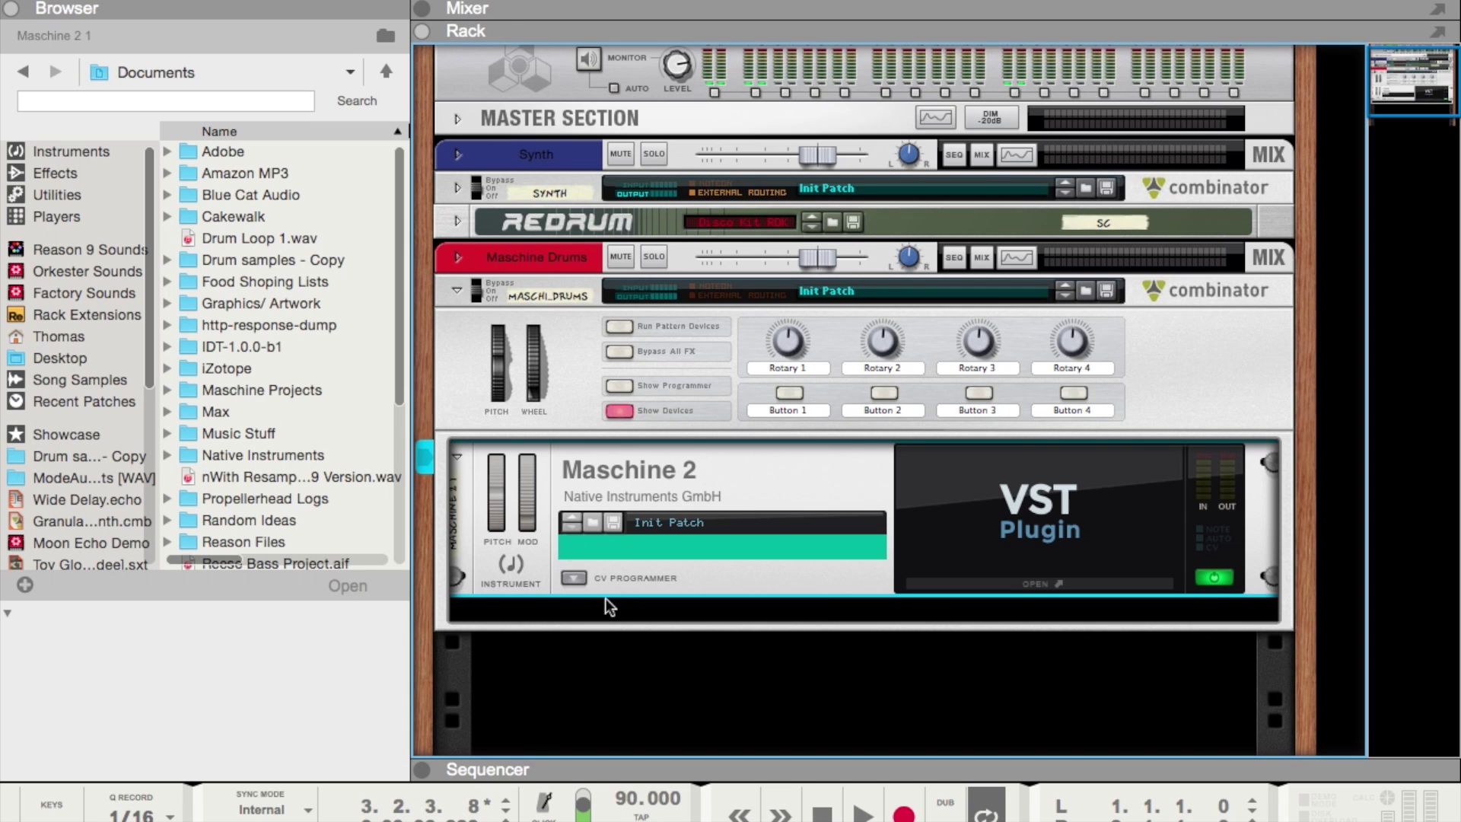
# Step: Drag Mix Channels from the Utilities browser into the rack below Maschine 2
pyautogui.scroll(-3, 603, 603)
pyautogui.click(70, 197)
pyautogui.scroll(-3, 185, 294)
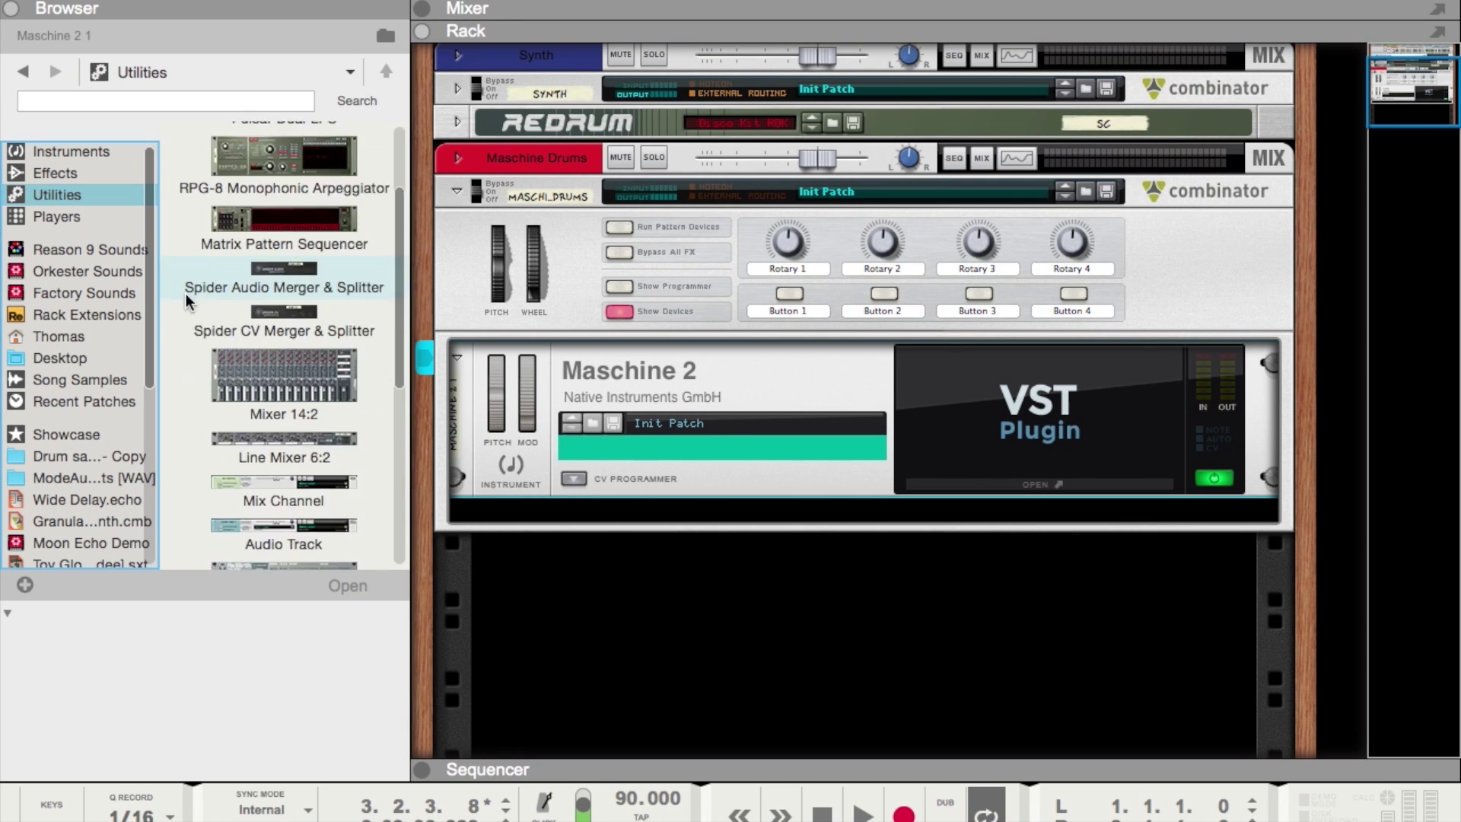
pyautogui.moveTo(297, 367); pyautogui.dragTo(646, 574)
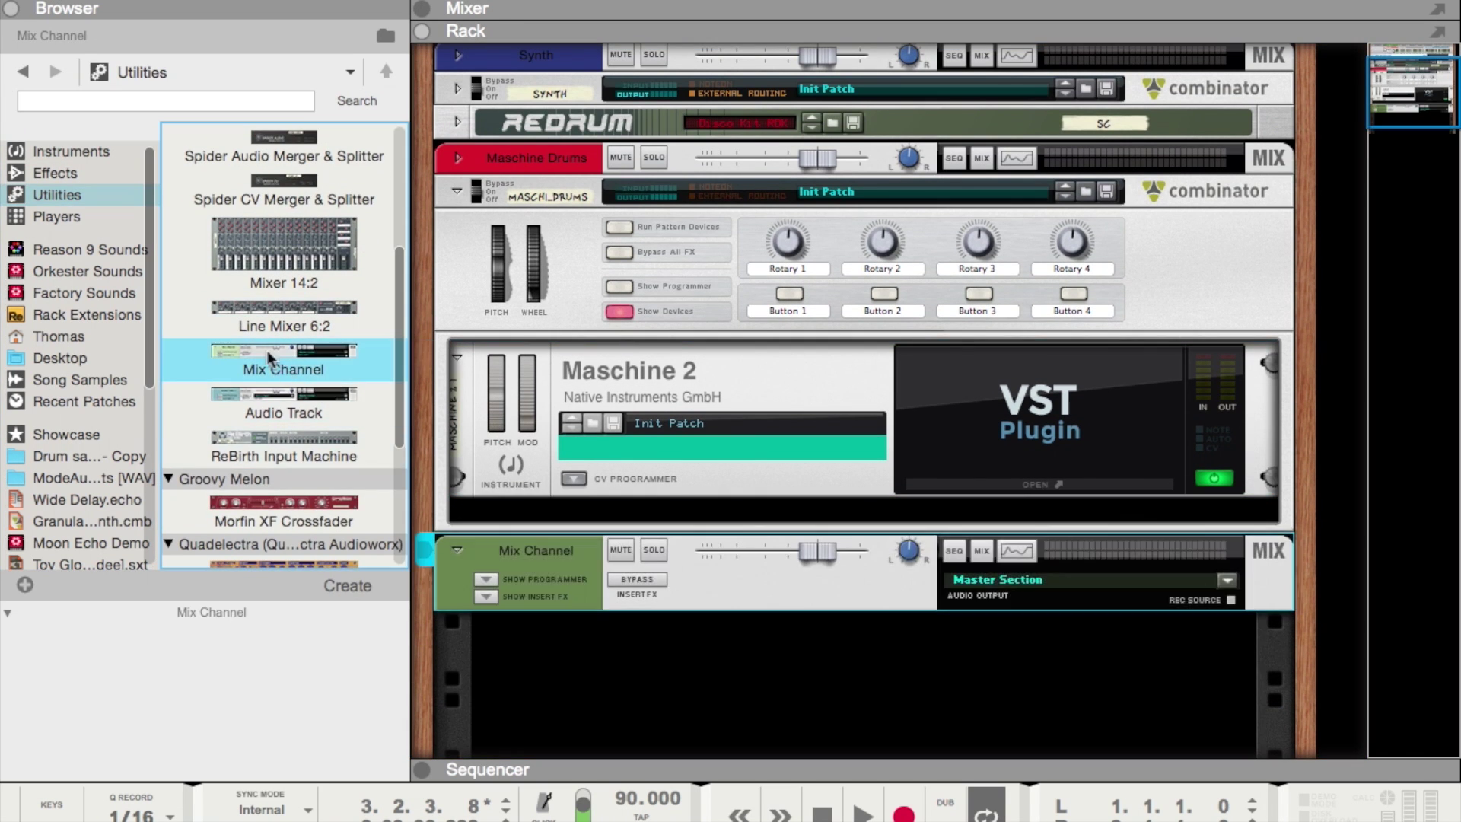
pyautogui.moveTo(301, 368); pyautogui.dragTo(952, 608)
# Step: Rename the mix channels Kick, Snare and Hat
pyautogui.doubleClick(537, 539)
pyautogui.write('Kick')
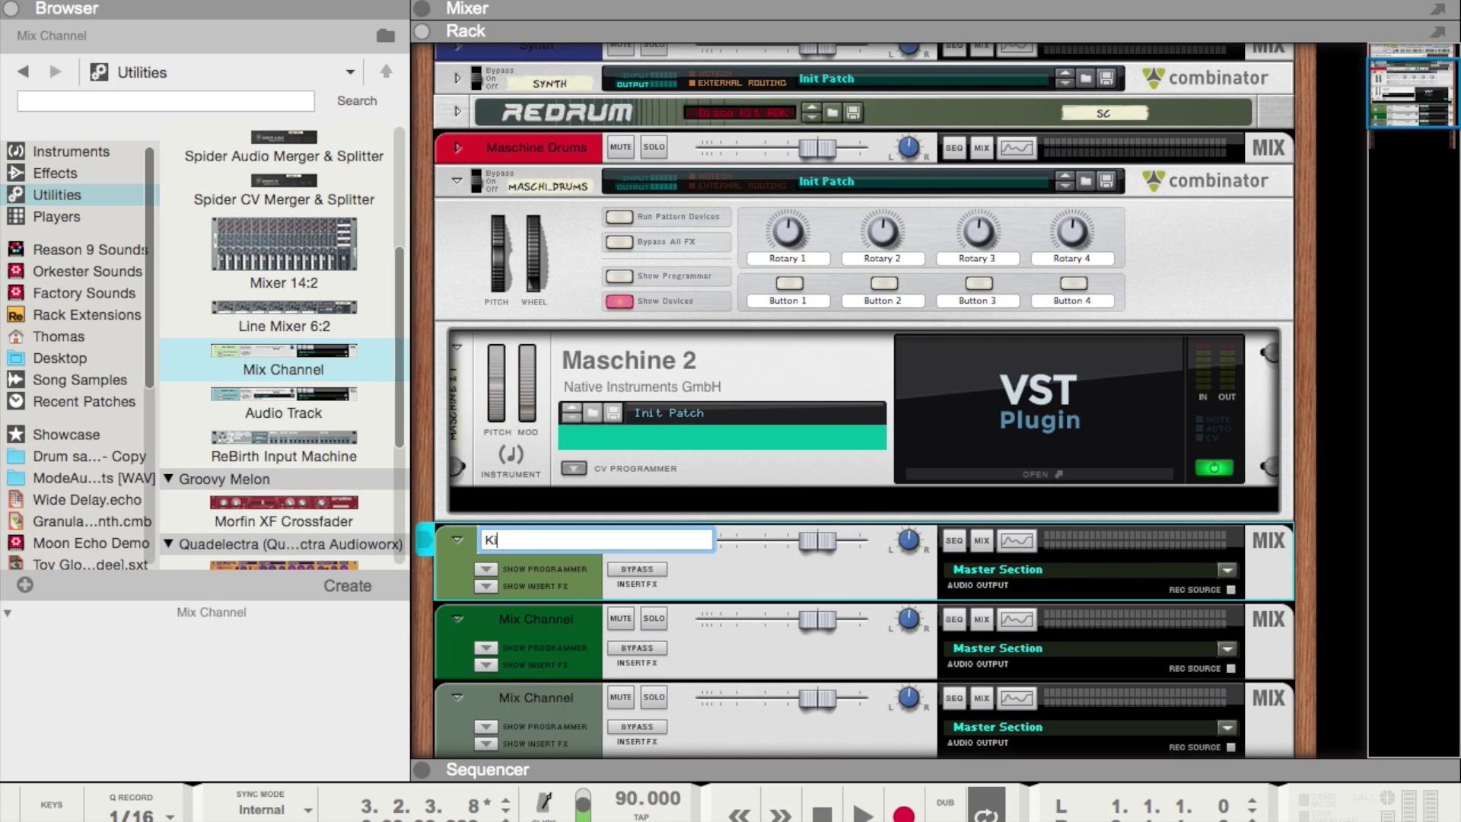
pyautogui.press('Return')
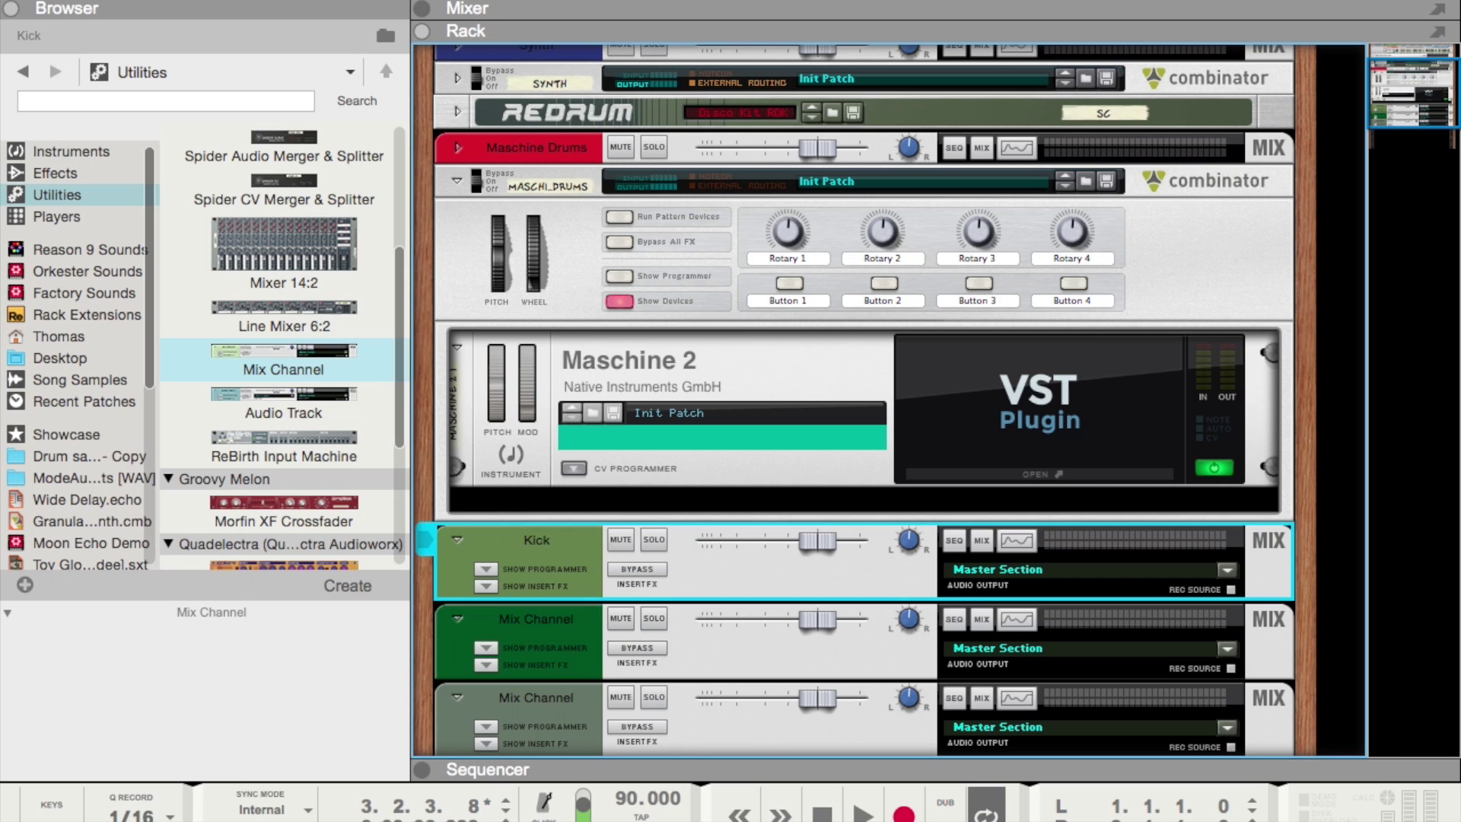
pyautogui.doubleClick(570, 620)
pyautogui.write('NS')
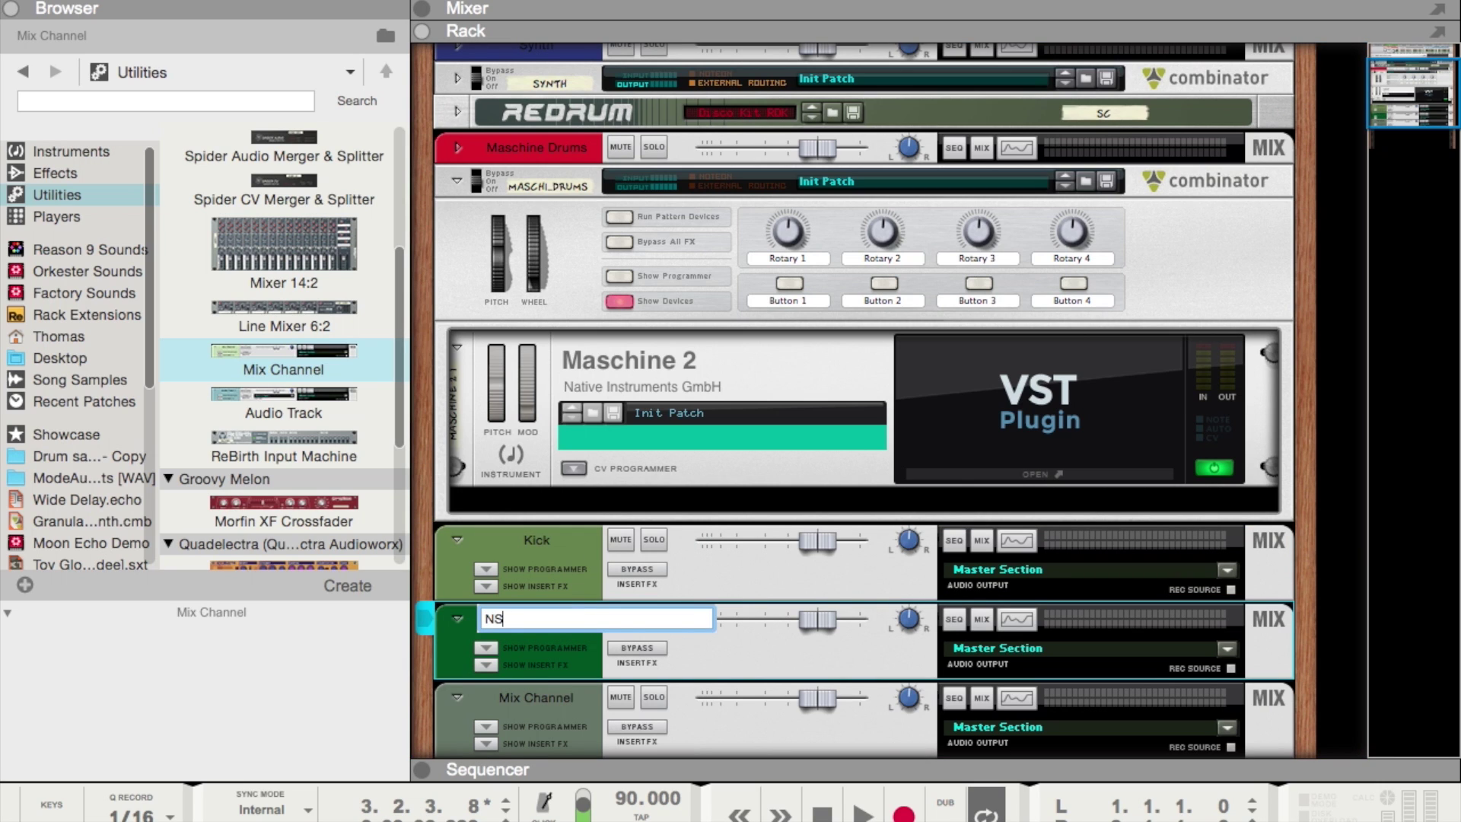
pyautogui.write('are')
pyautogui.press('Return')
pyautogui.doubleClick(569, 699)
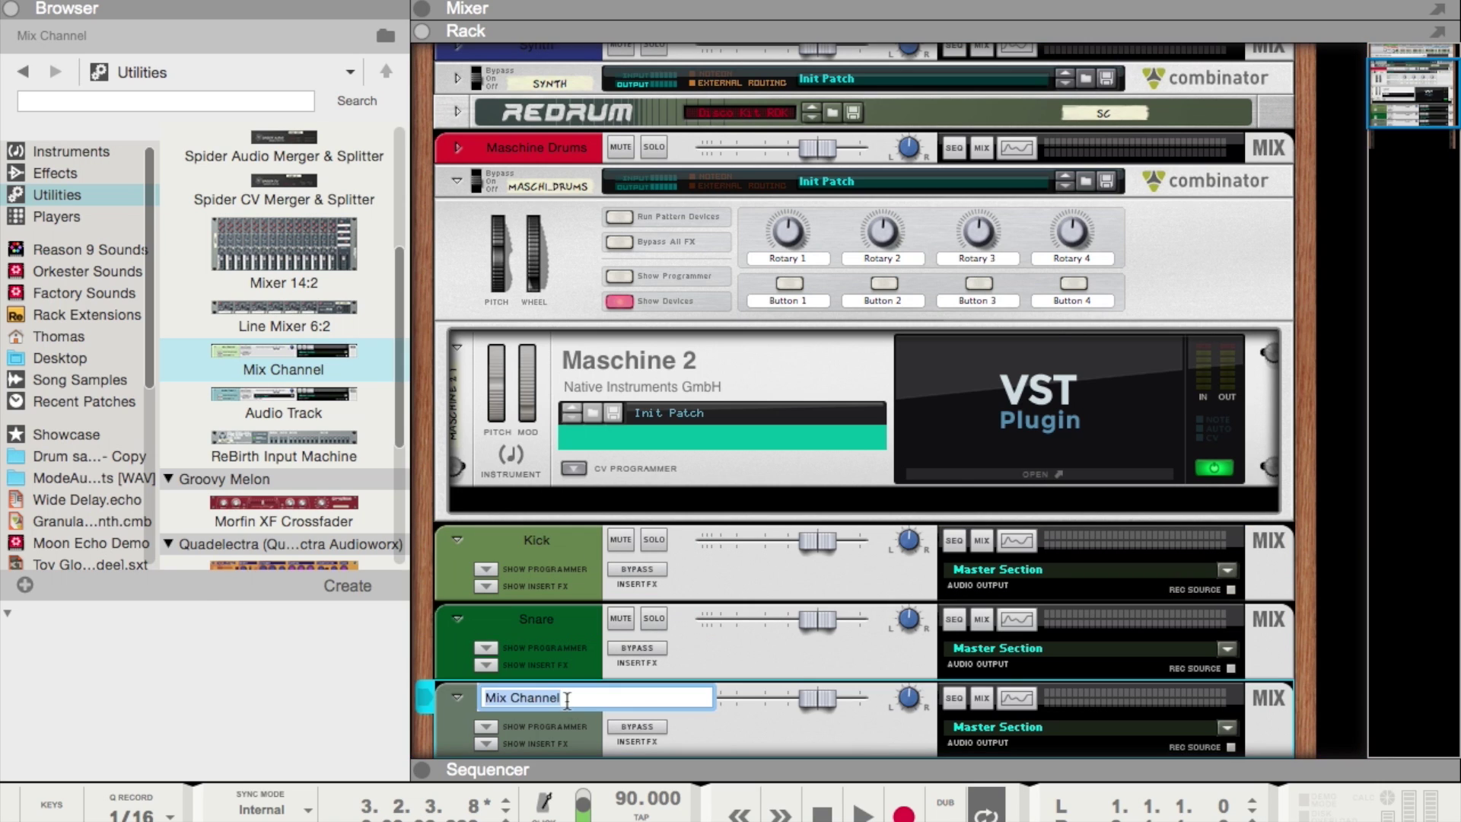
pyautogui.write('Hat')
pyautogui.press('Return')
# Step: Colour the three drum channels red and reopen the Maschine 2 window
pyautogui.rightClick(564, 700)
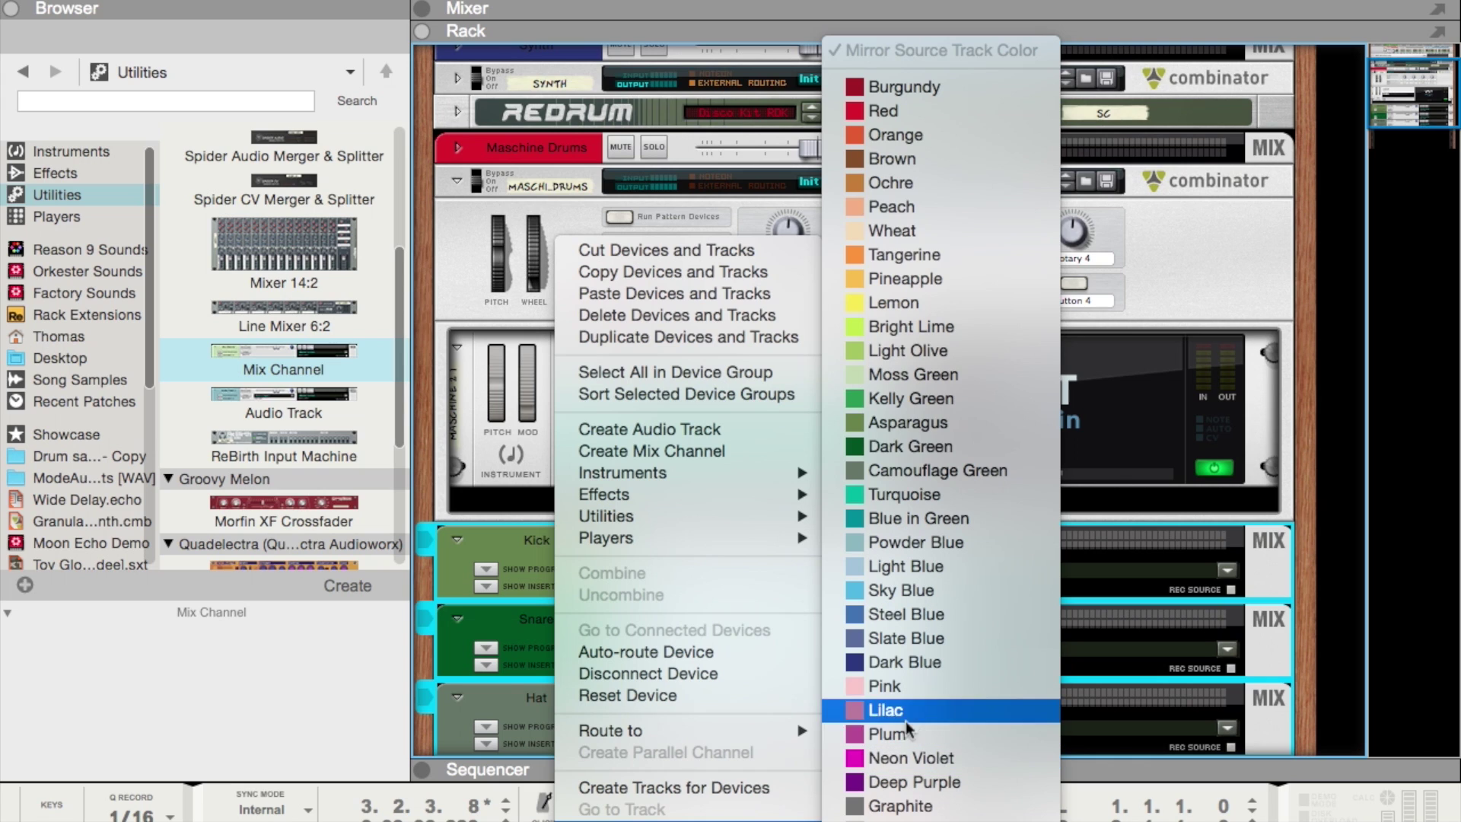
pyautogui.click(894, 112)
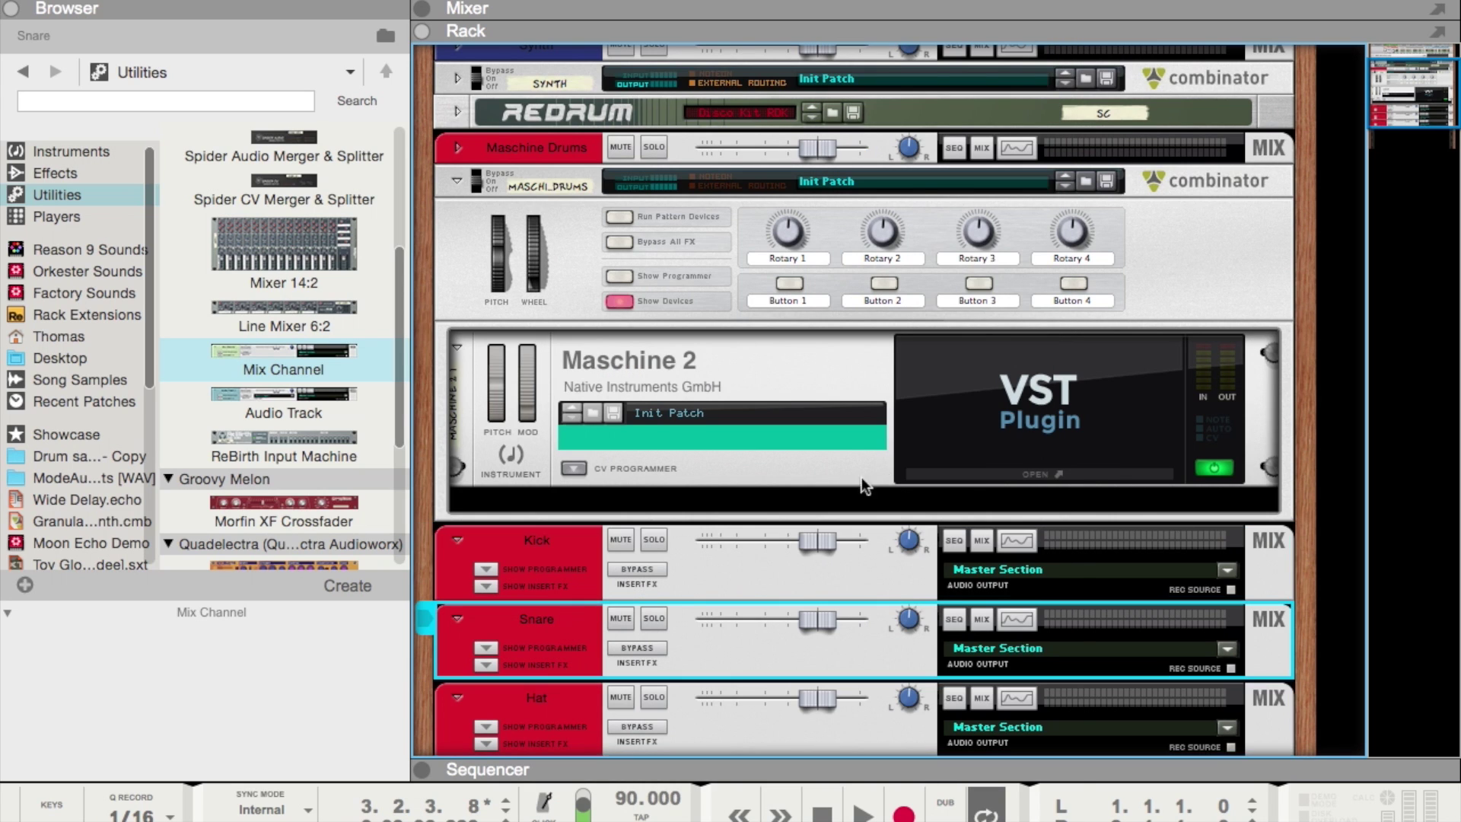
pyautogui.click(1064, 479)
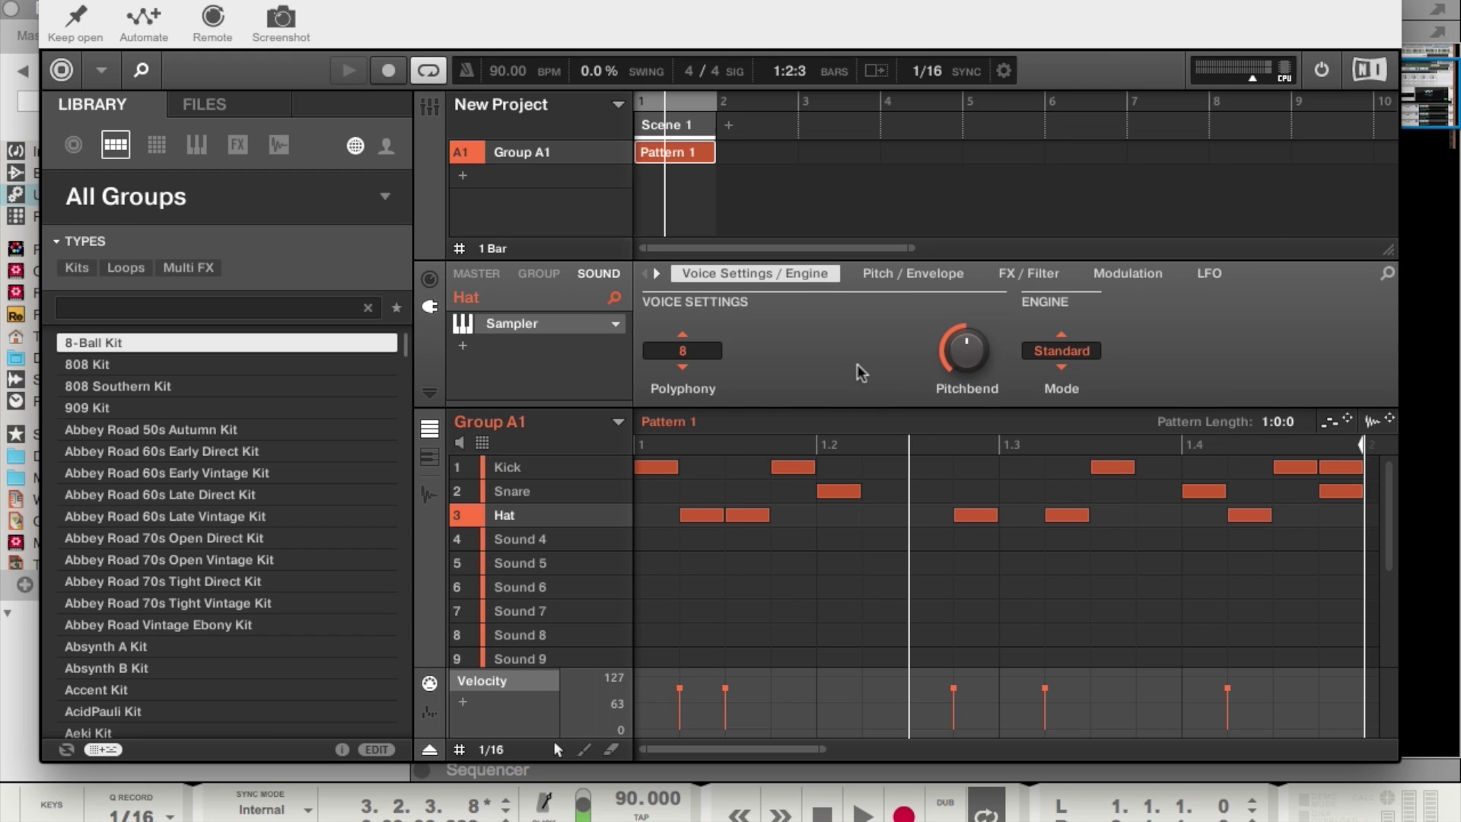
# Step: In Maschine's Mixer view, route the first sound to Ext. 2 and Hat to Ext. 4
pyautogui.click(430, 109)
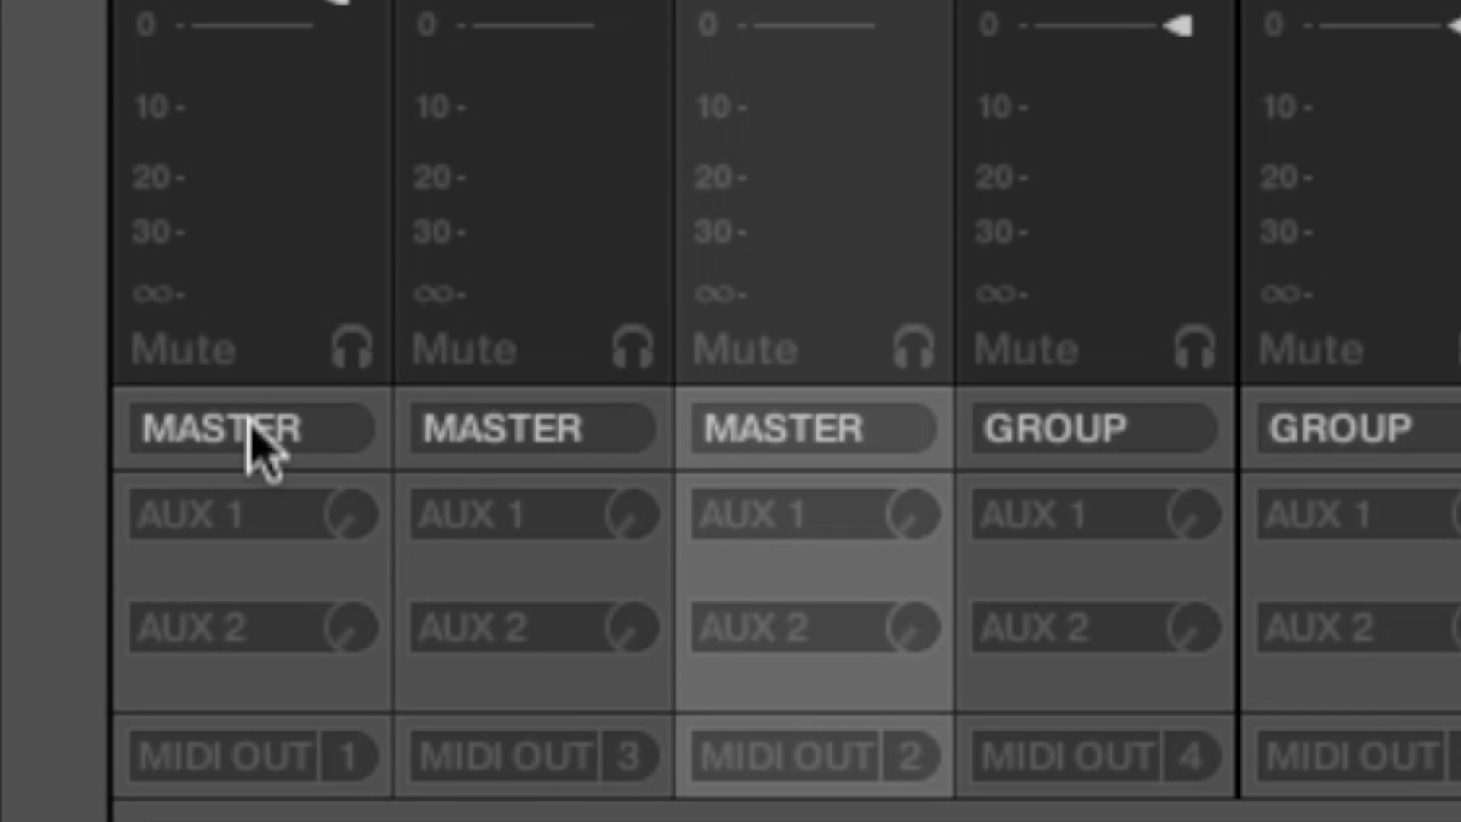
pyautogui.click(503, 428)
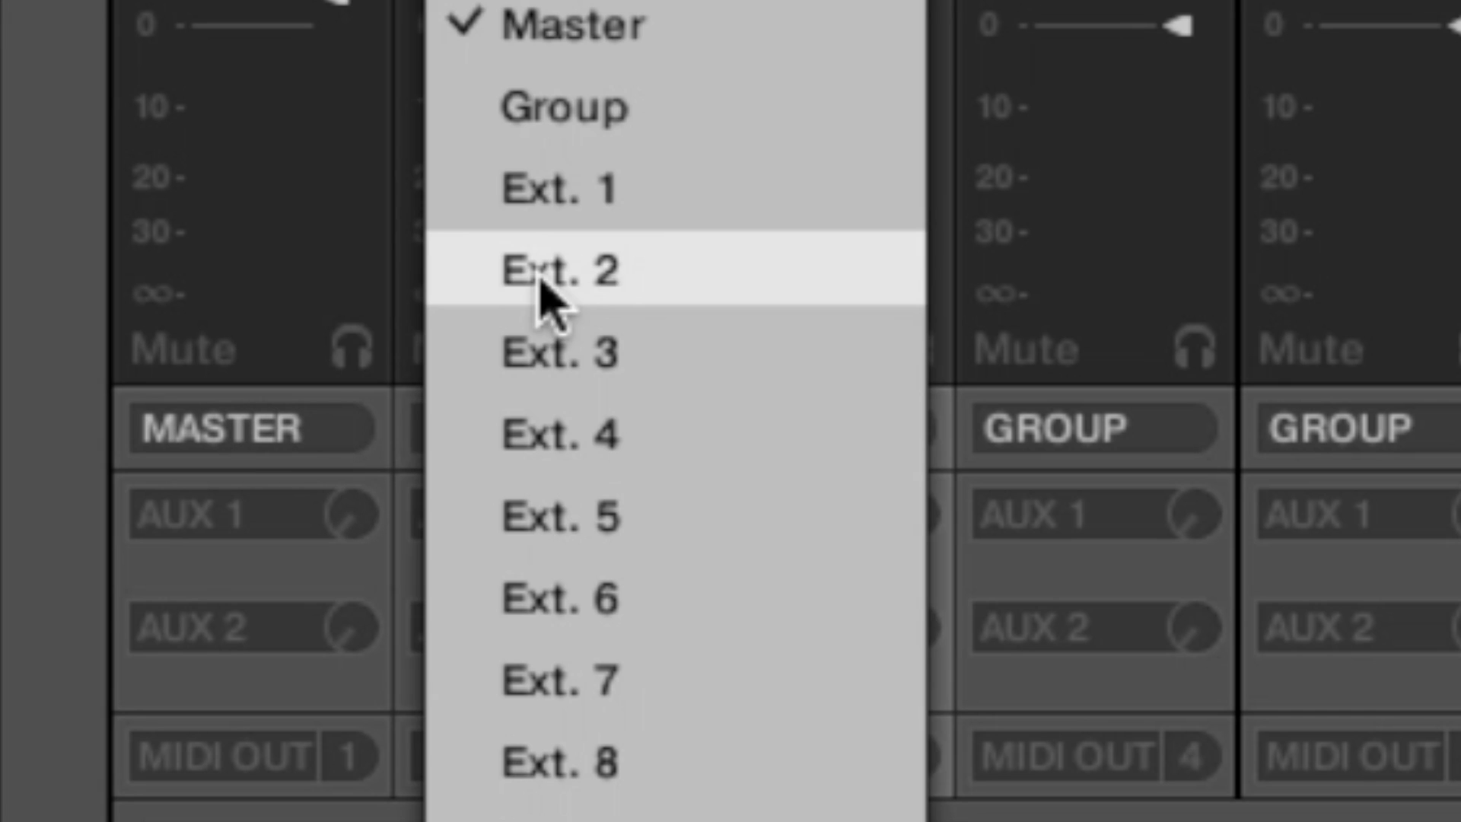
pyautogui.click(584, 288)
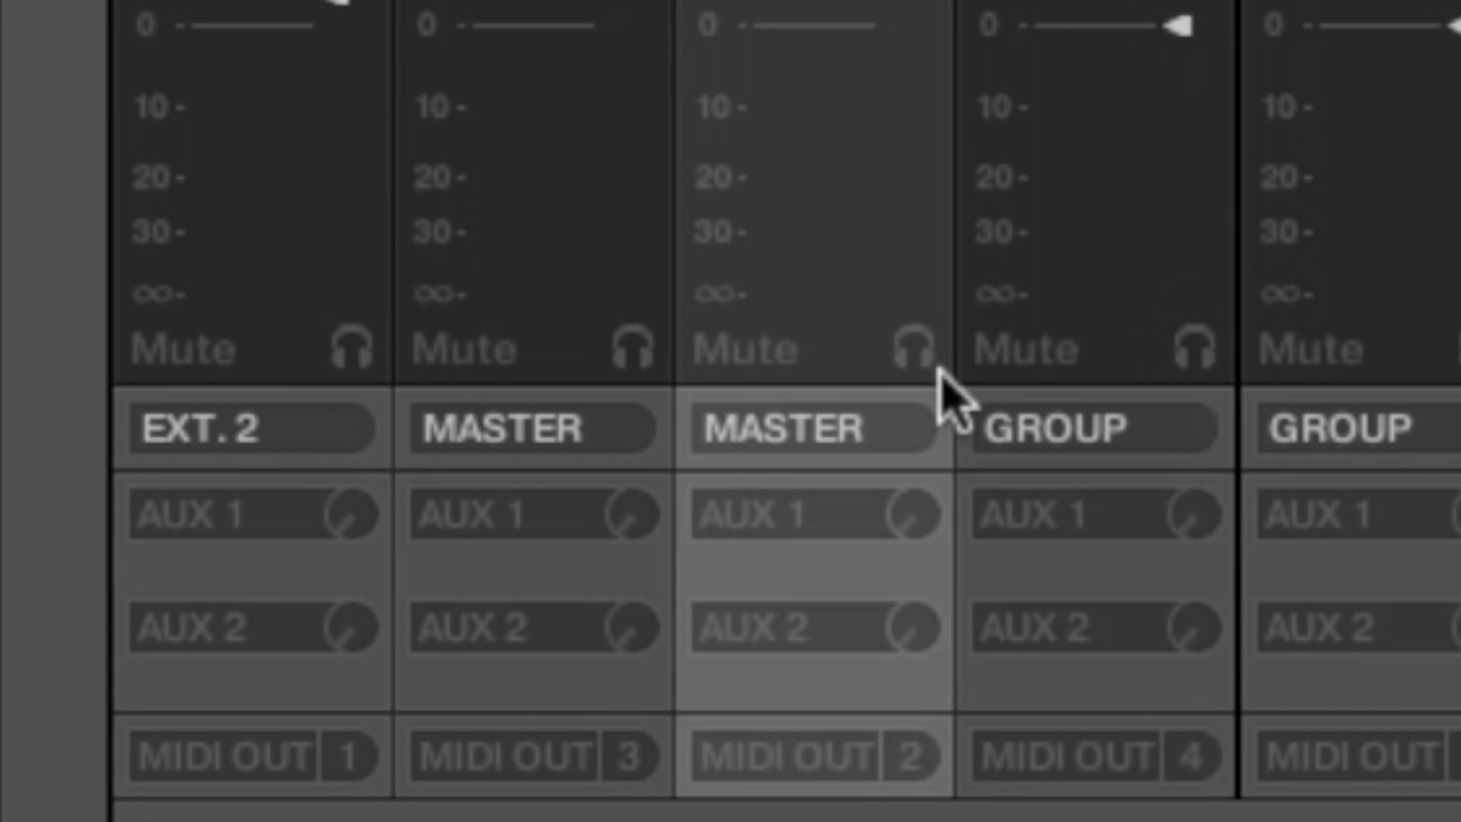
pyautogui.click(835, 456)
pyautogui.click(1248, 417)
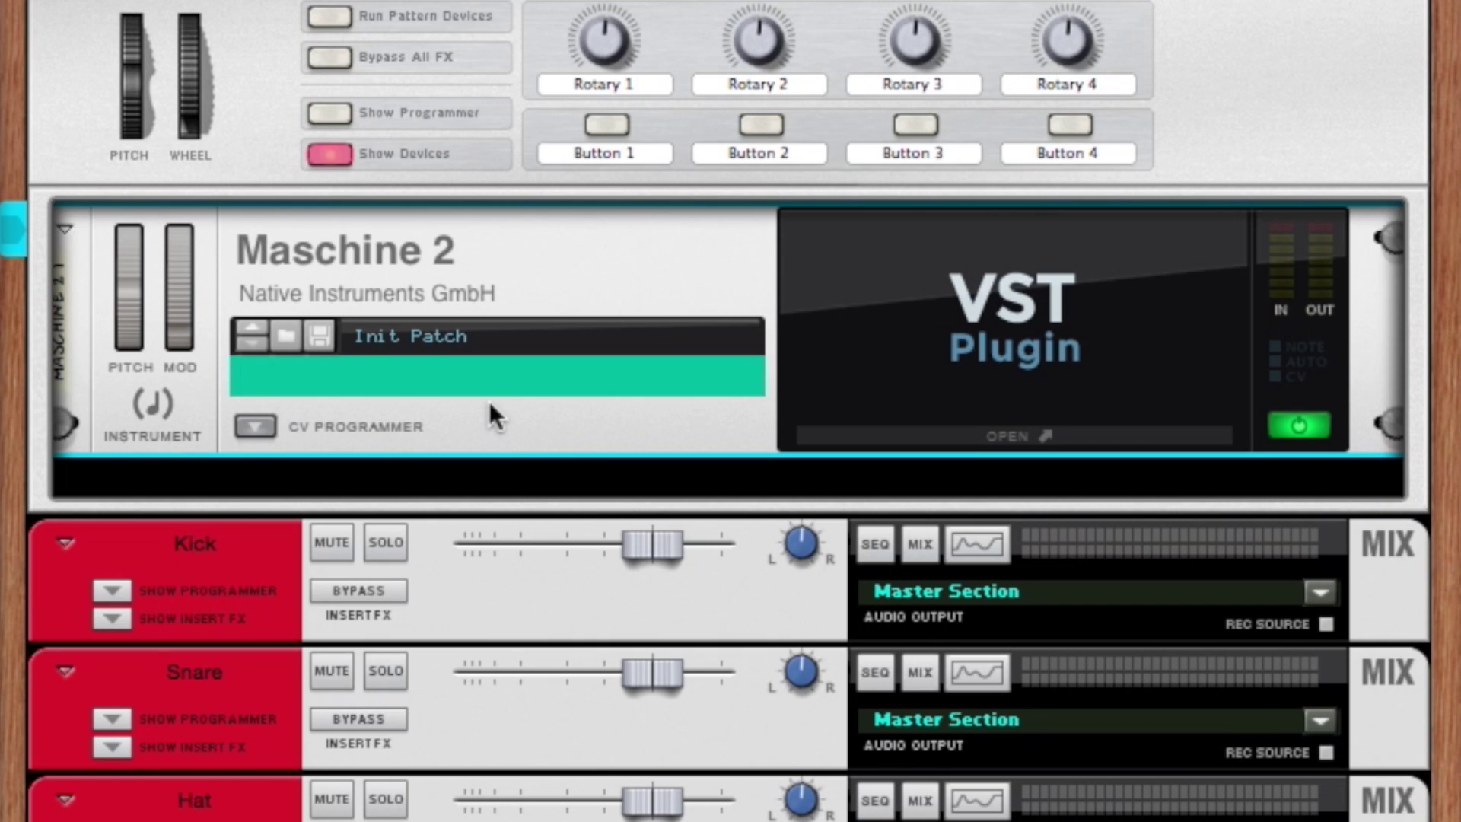
# Step: Flip the rack, expand Maschine 2's extra audio outputs, and scroll to the mix channel inputs
pyautogui.press('Tab')
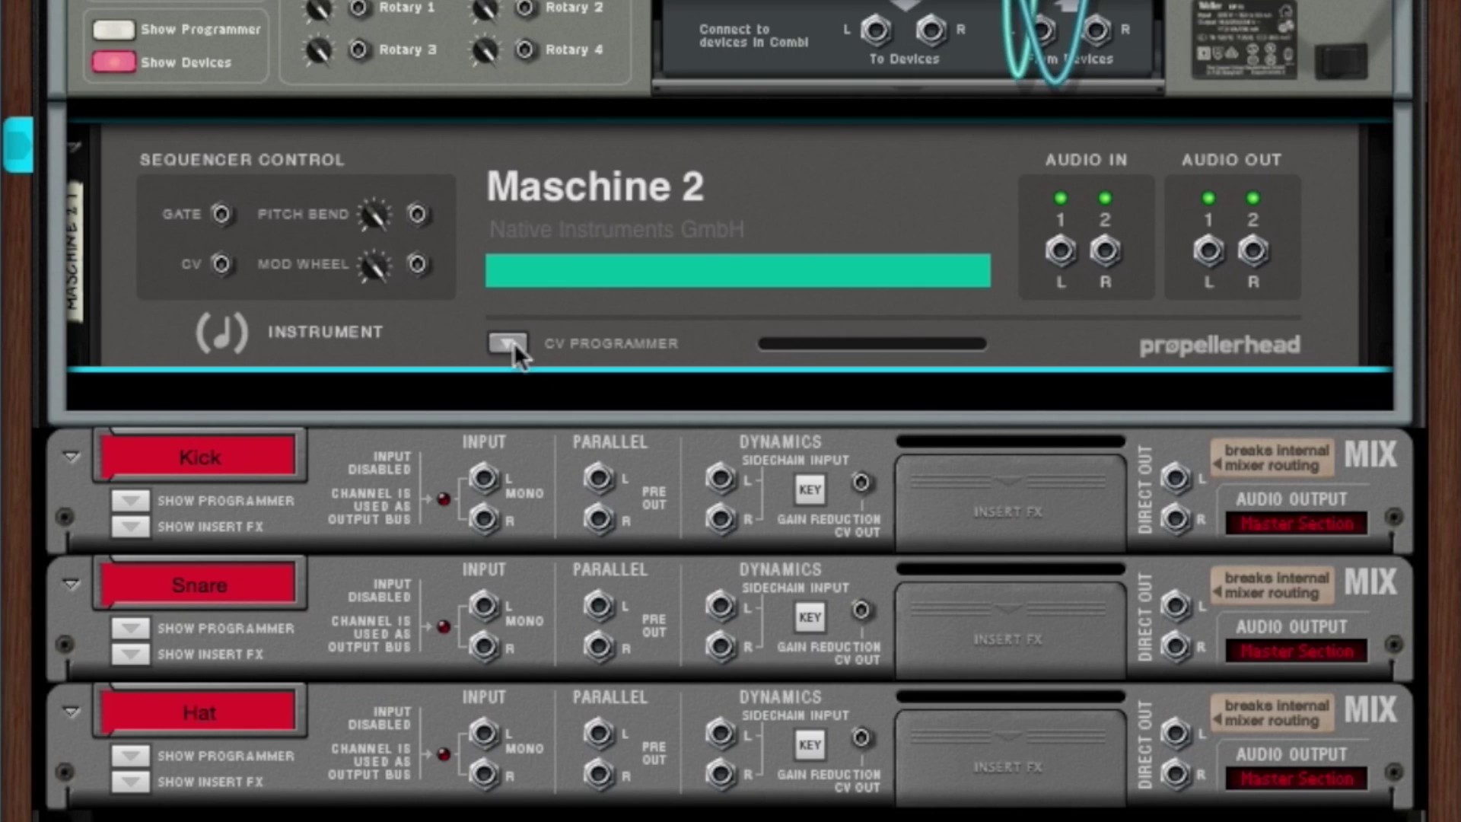
pyautogui.click(509, 343)
pyautogui.scroll(-5, 741, 277)
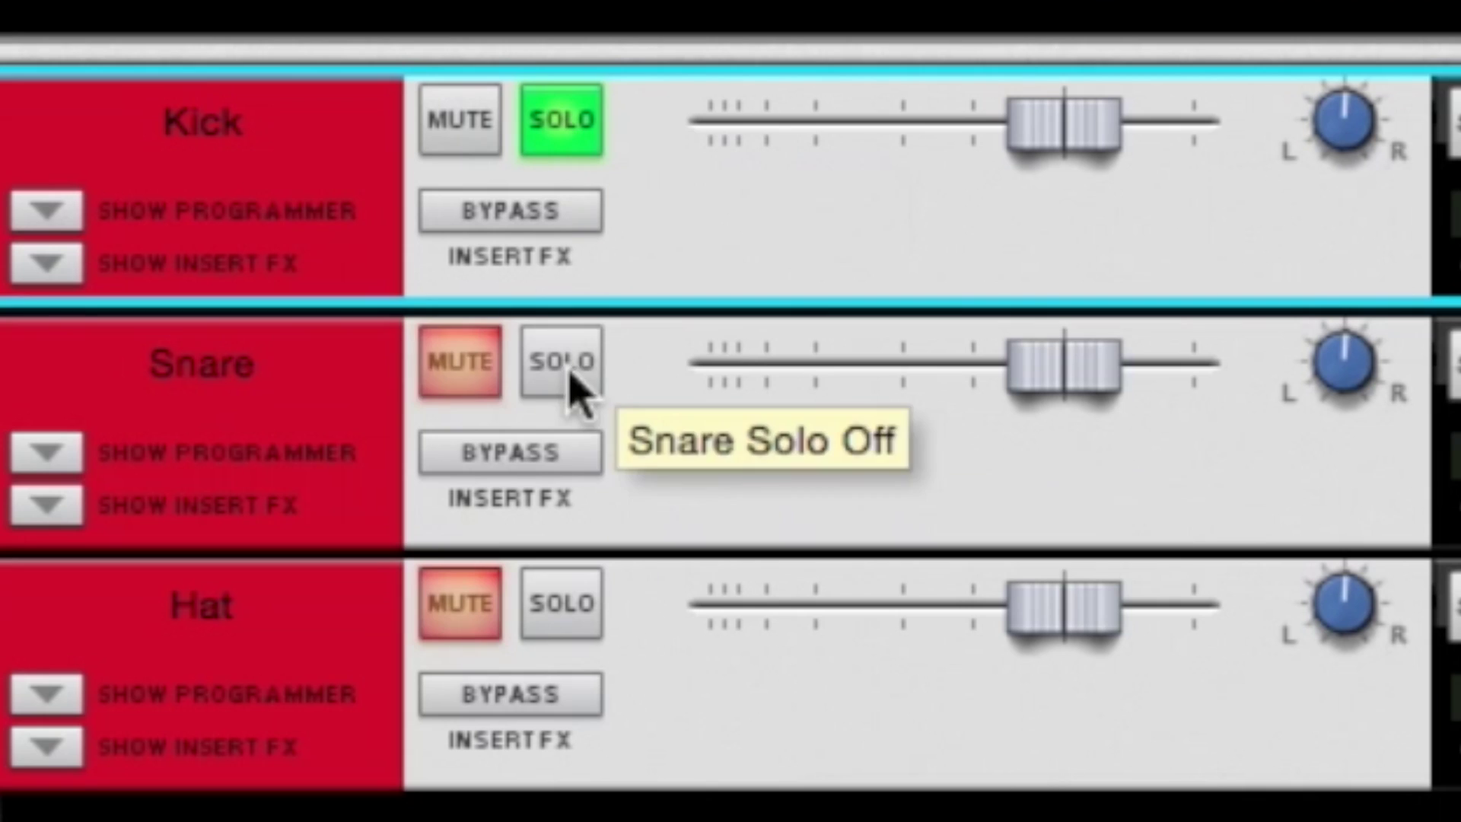
# Step: Solo the Snare and Hat channels, then show the full Mixer with F5
pyautogui.click(561, 361)
pyautogui.click(561, 603)
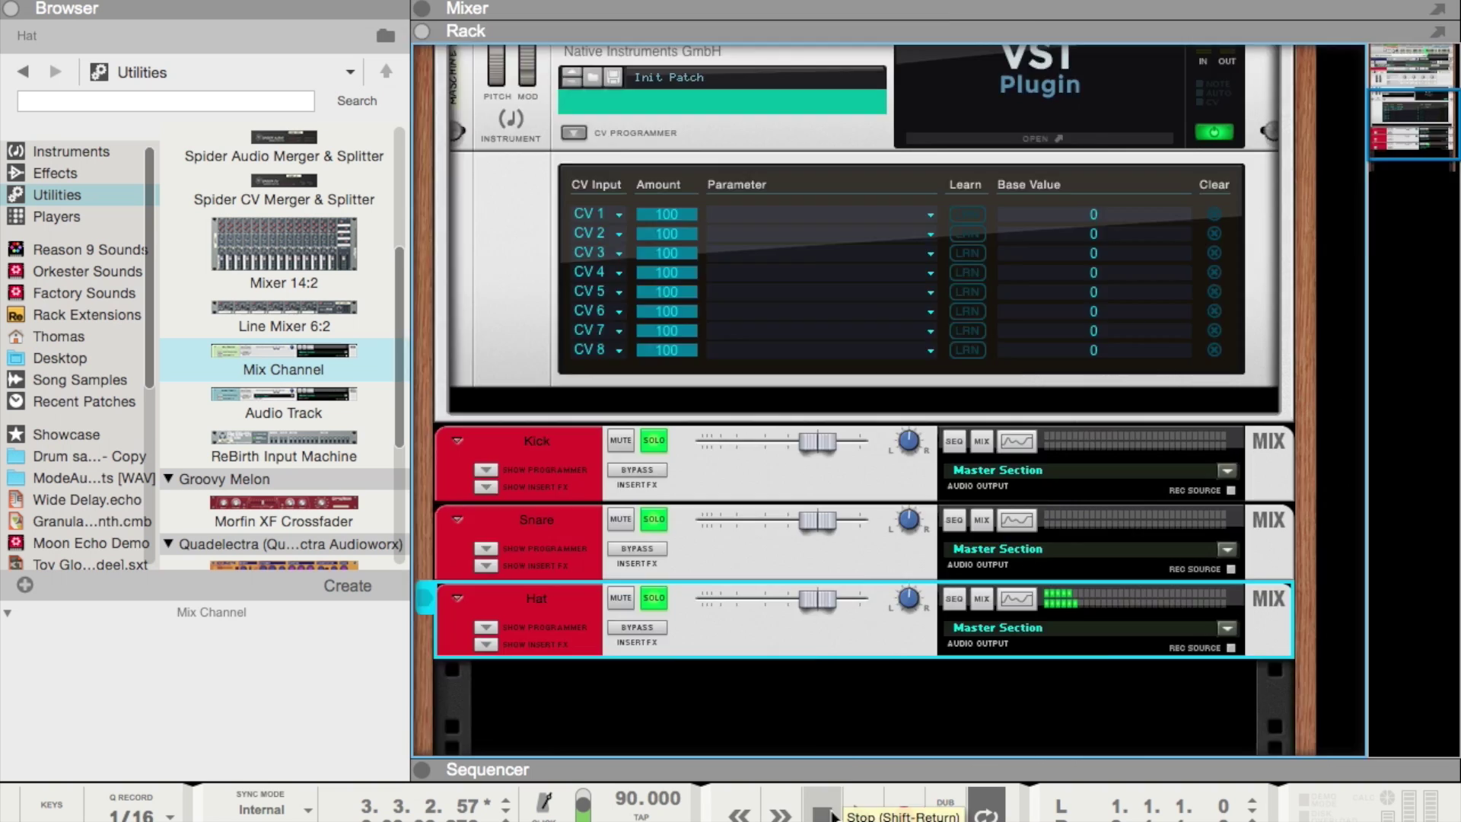
pyautogui.press('F5')
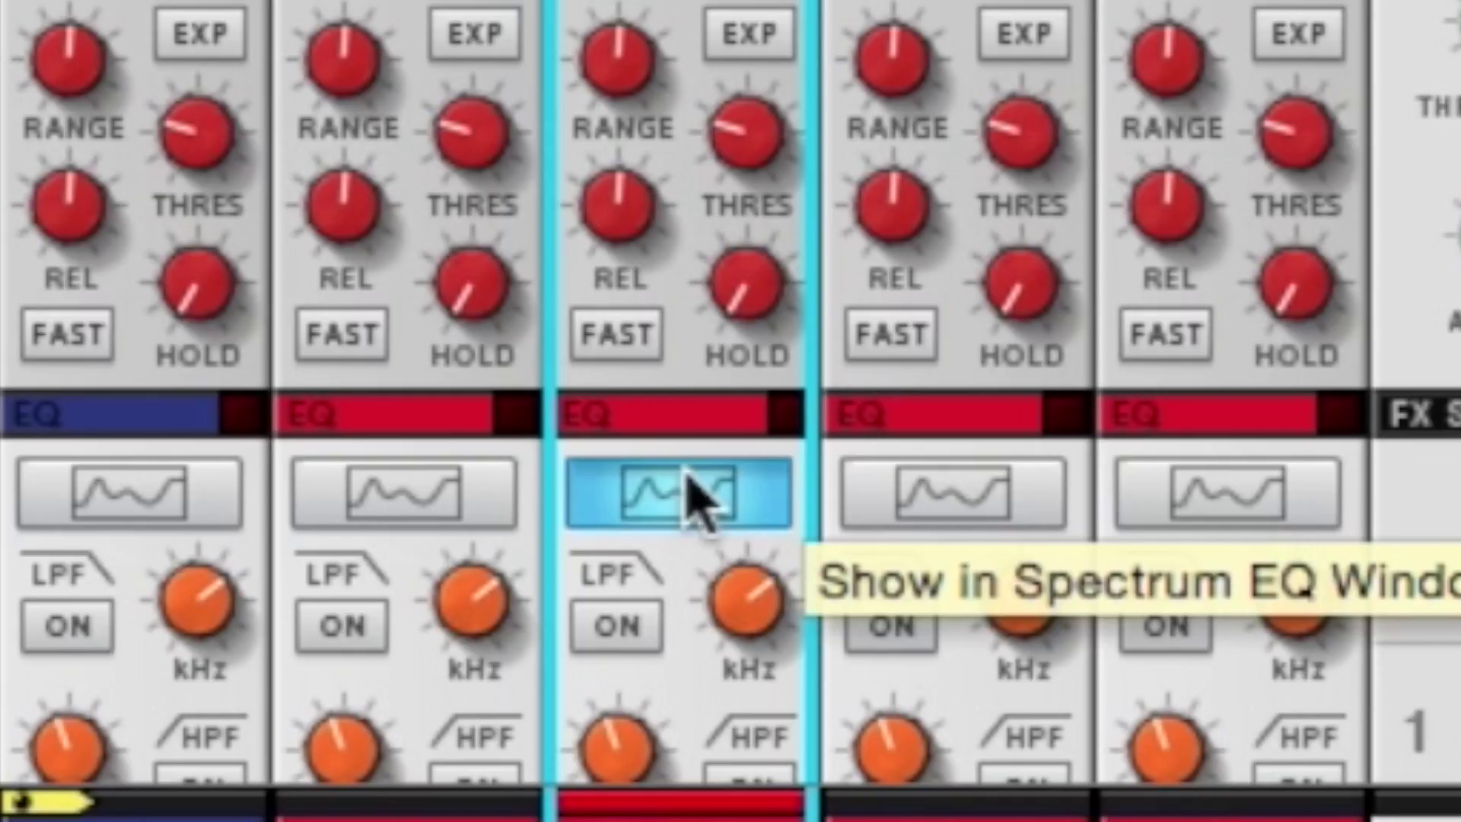
# Step: Enable the Kick channel's spectrum EQ low-pass filter with its cutoff at about 4.44 kHz
pyautogui.click(1000, 583)
pyautogui.click(1209, 181)
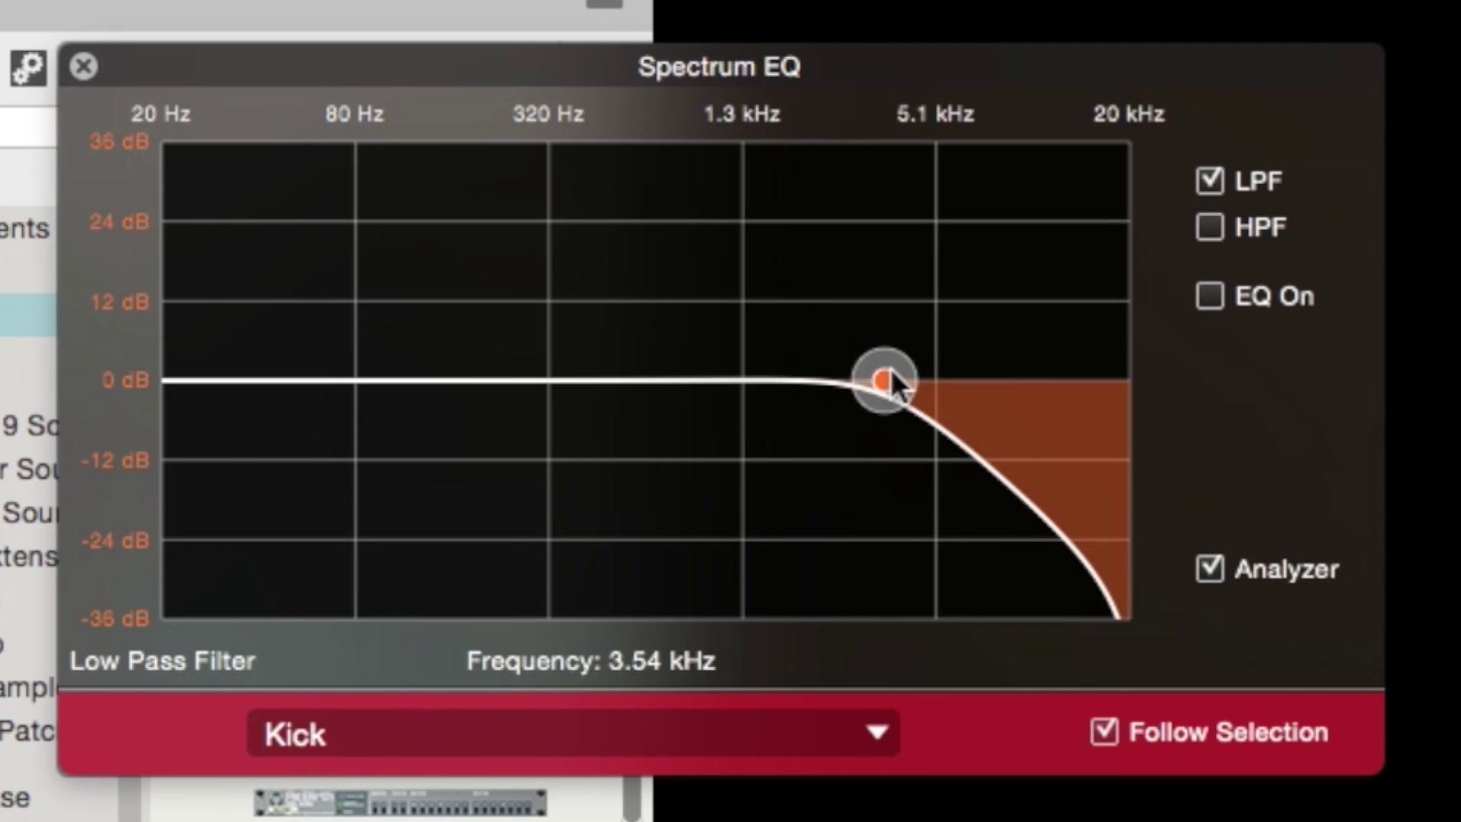
pyautogui.moveTo(894, 385); pyautogui.dragTo(764, 380)
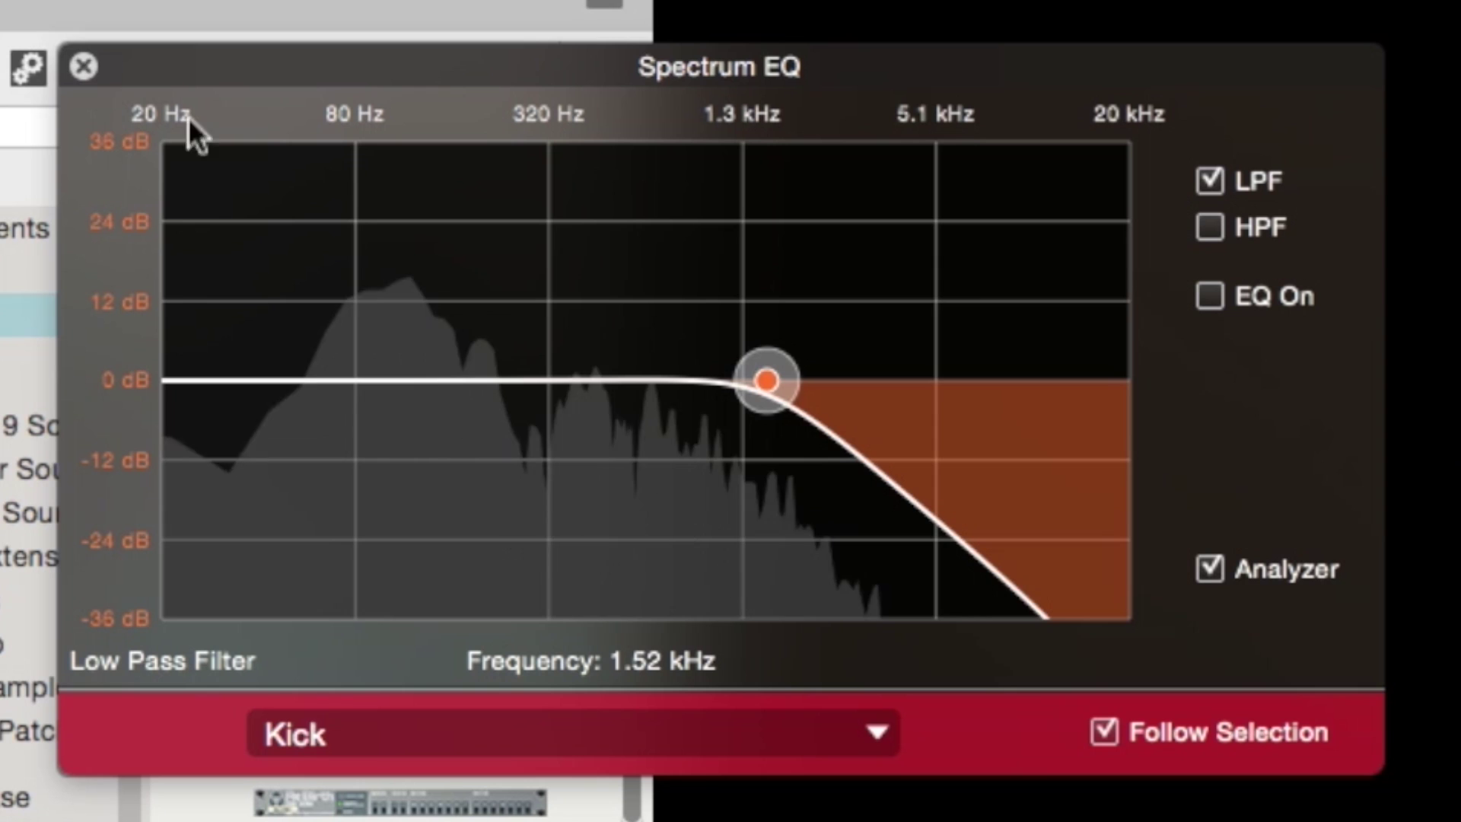
pyautogui.moveTo(766, 380); pyautogui.dragTo(915, 381)
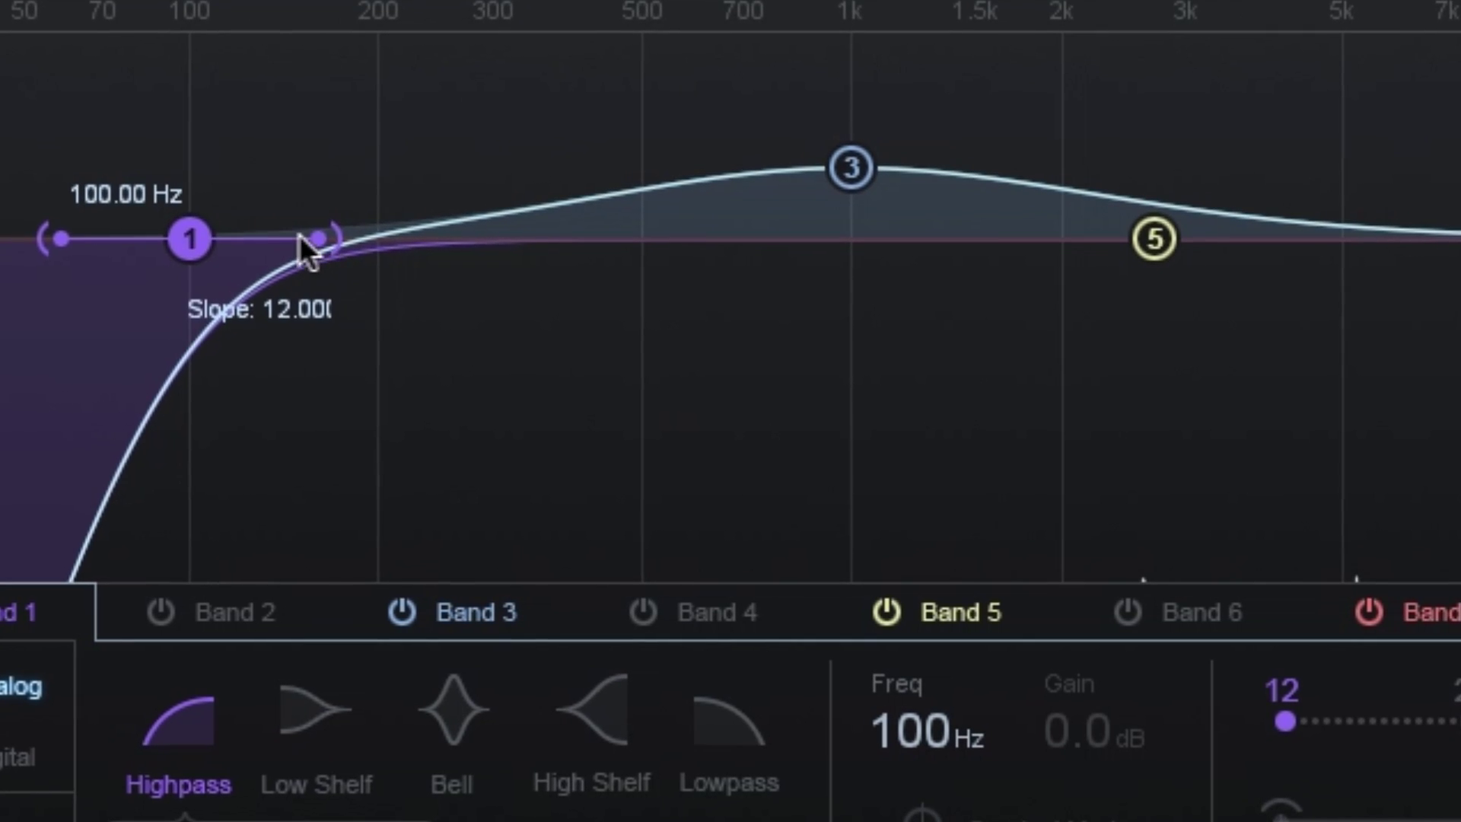
# Step: Set the high-pass slope to 48, raise WT POS, and bend both LFO segments into an arch
pyautogui.moveTo(299, 235); pyautogui.dragTo(200, 232)
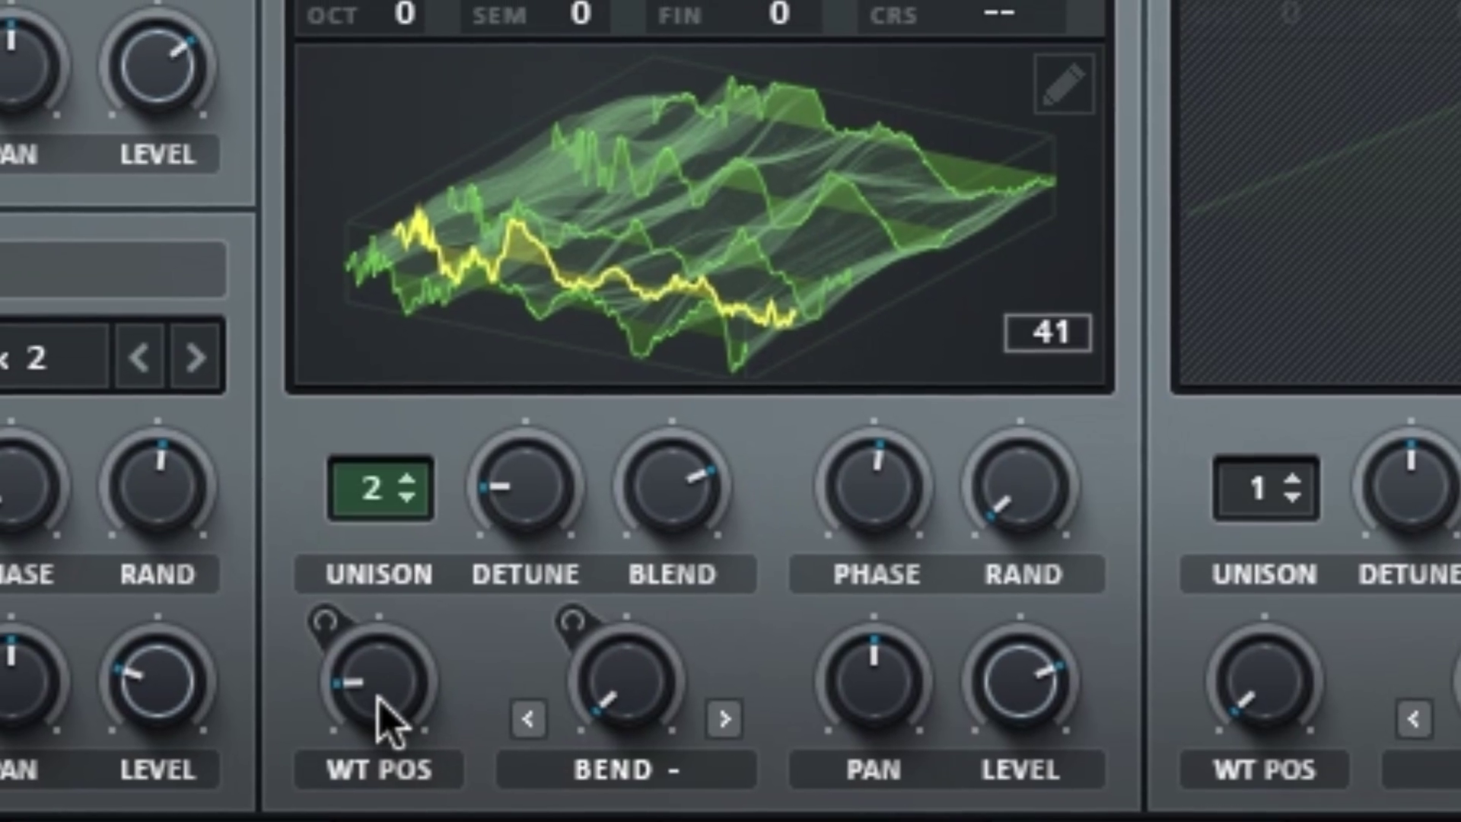
pyautogui.moveTo(372, 719); pyautogui.dragTo(647, 817)
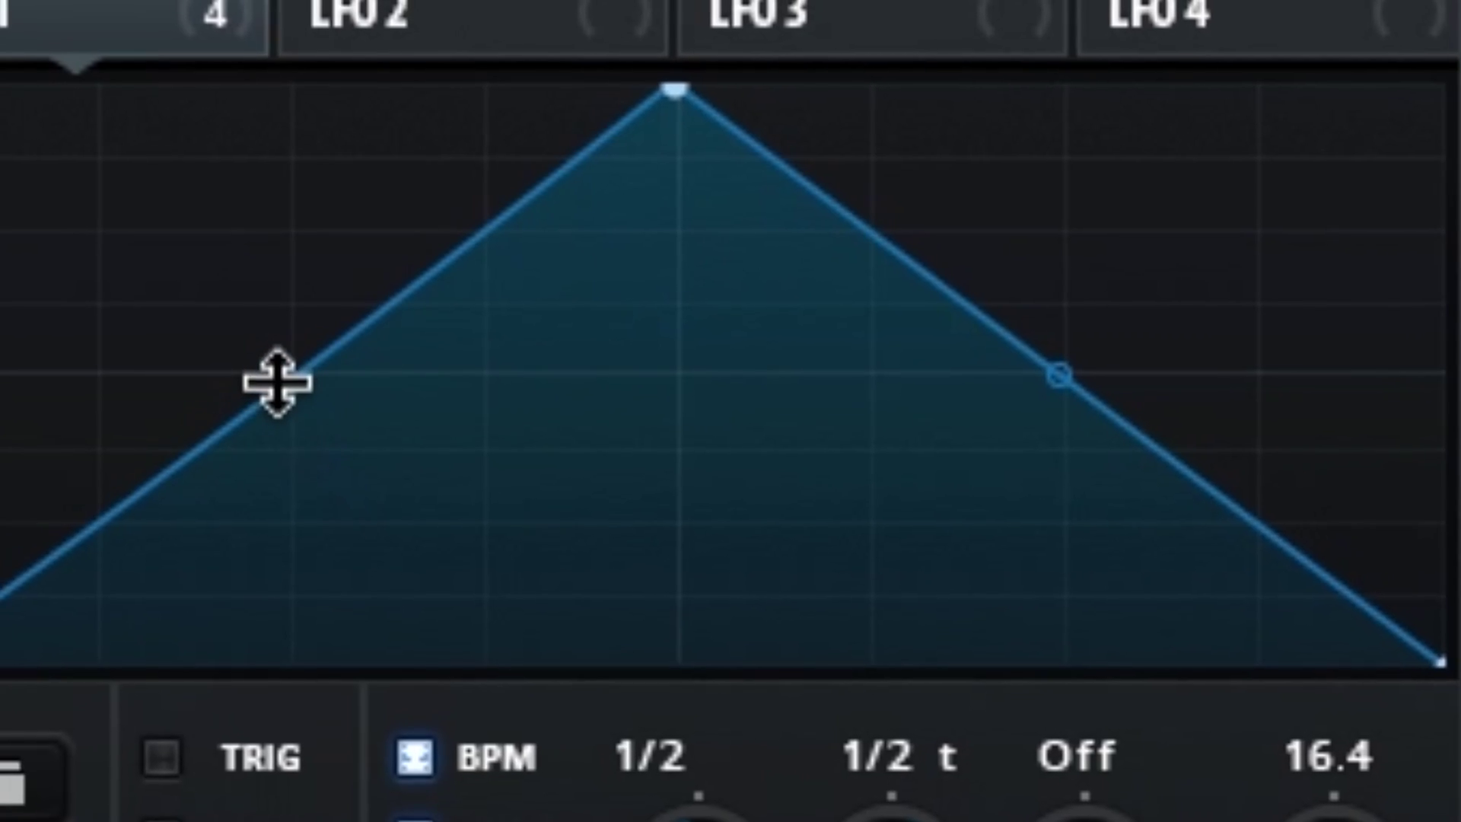
pyautogui.moveTo(278, 383); pyautogui.dragTo(297, 325)
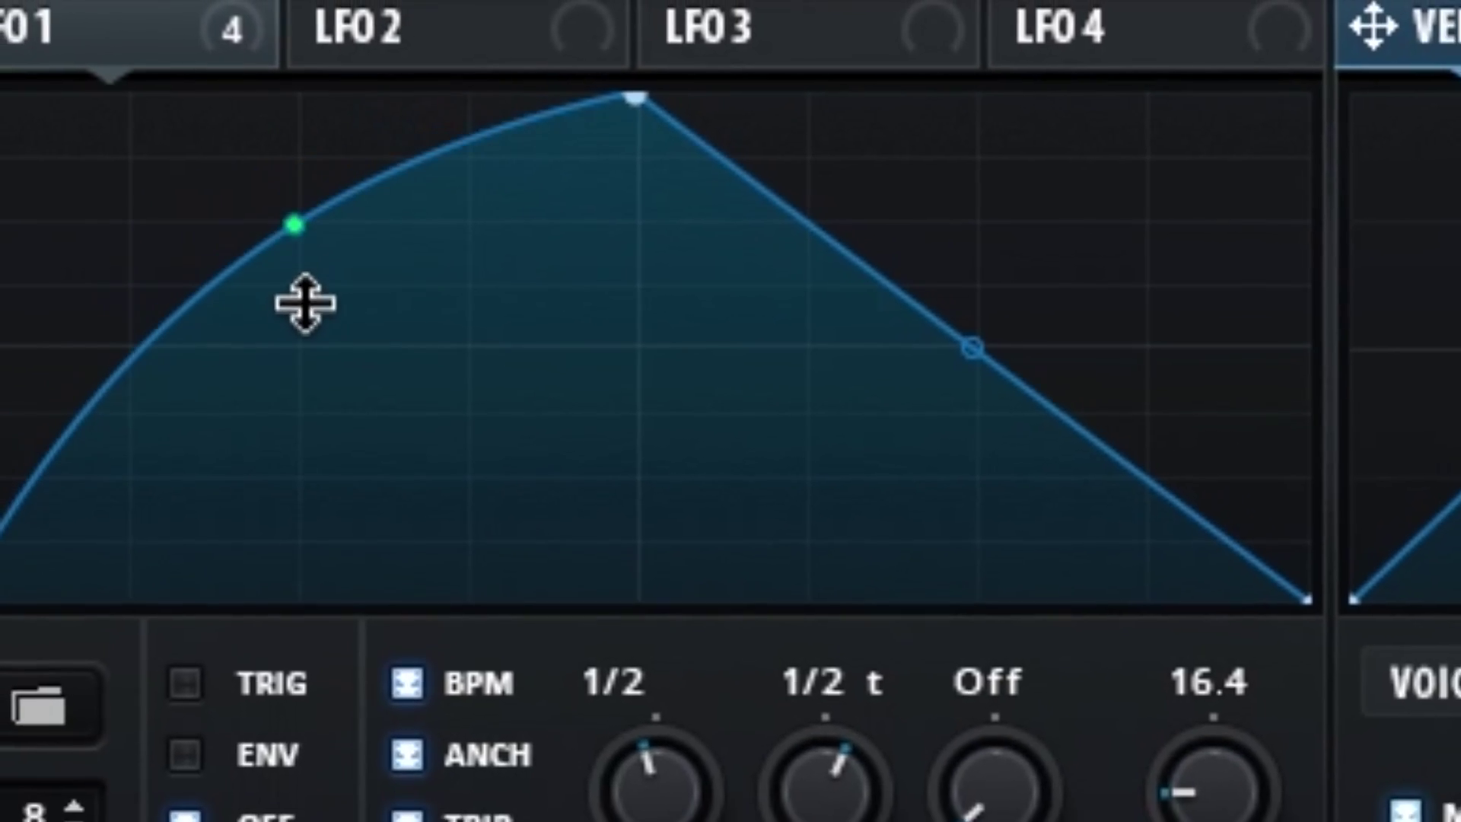
pyautogui.moveTo(981, 358); pyautogui.dragTo(977, 329)
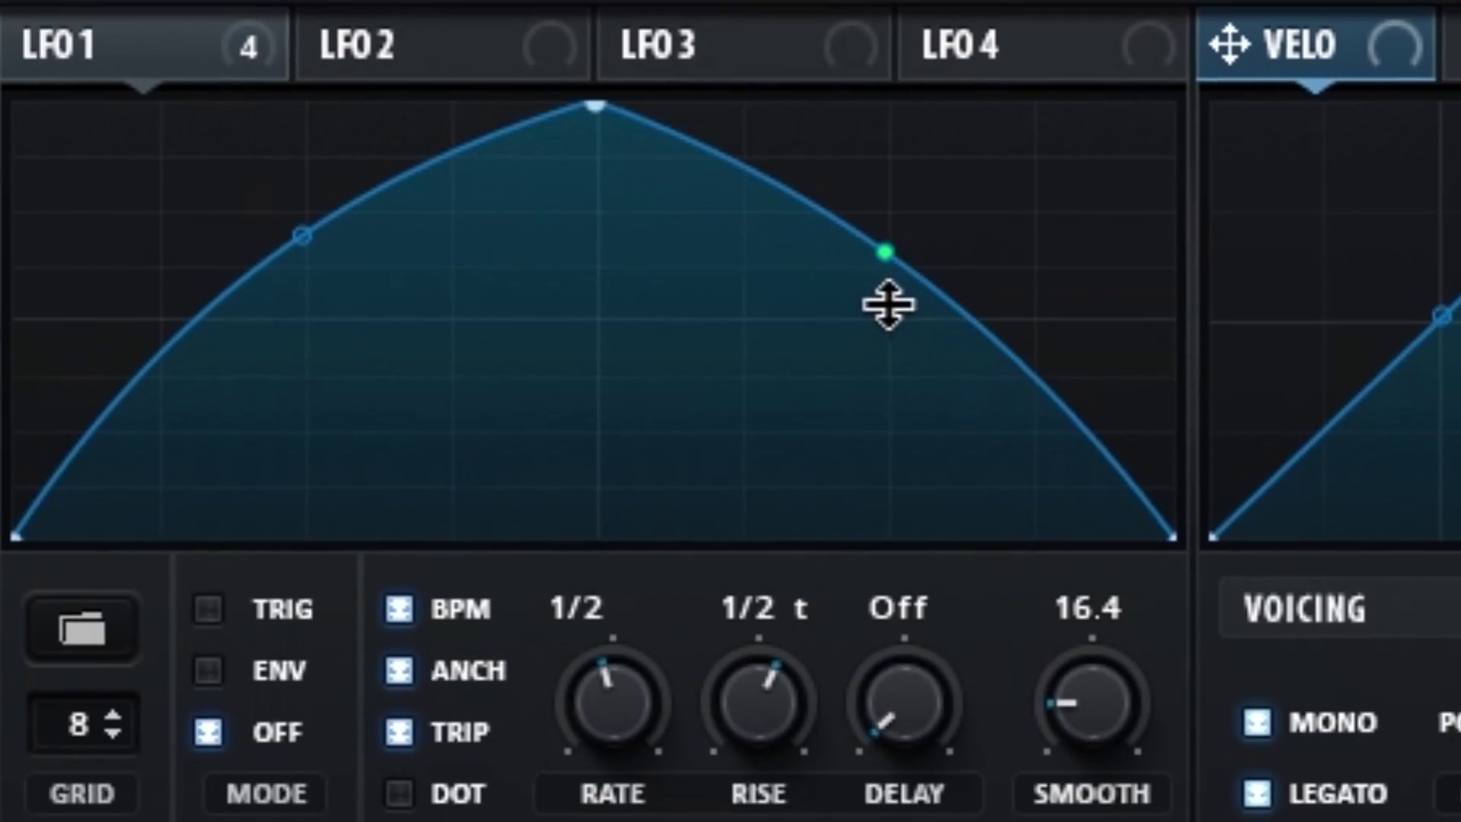